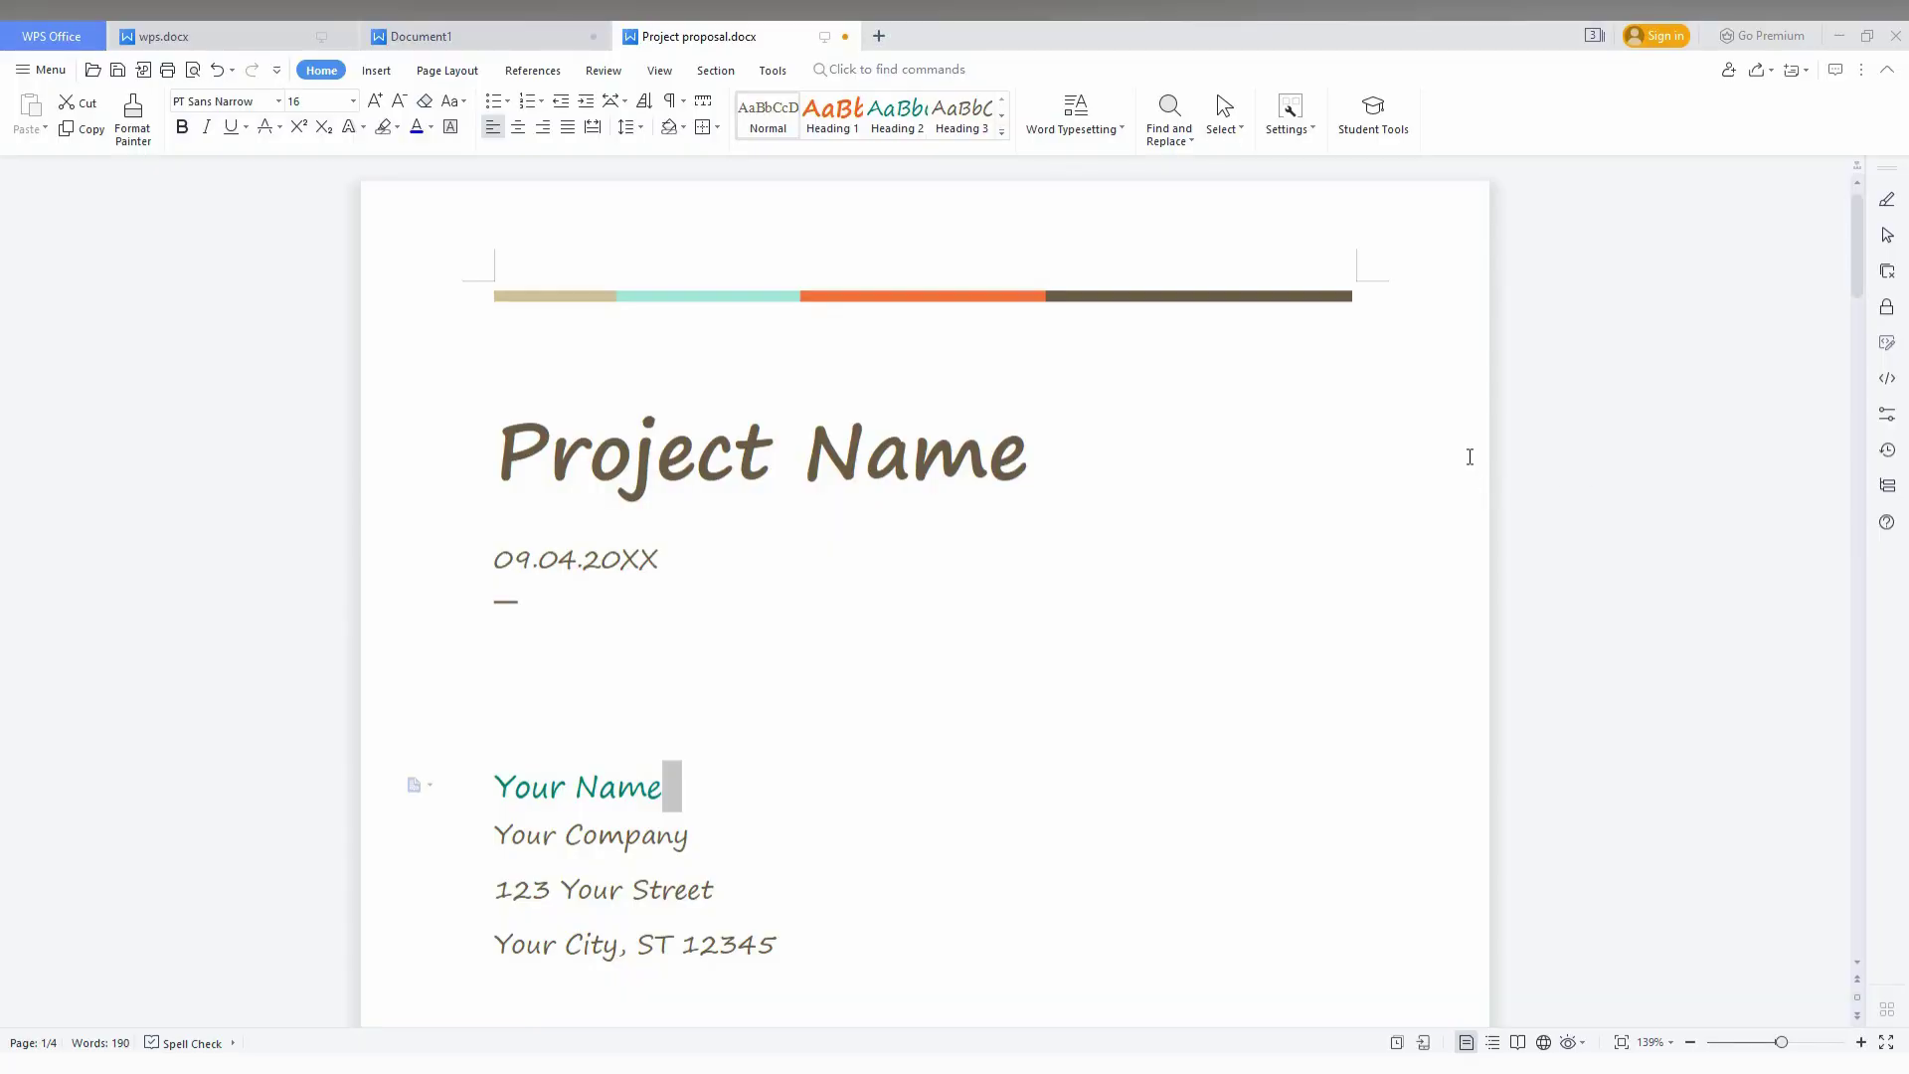
Insert page numbers into the footers, numbering the cover page 0 and the next page 1
{"action": "left_click", "coordinate": [386, 80]}
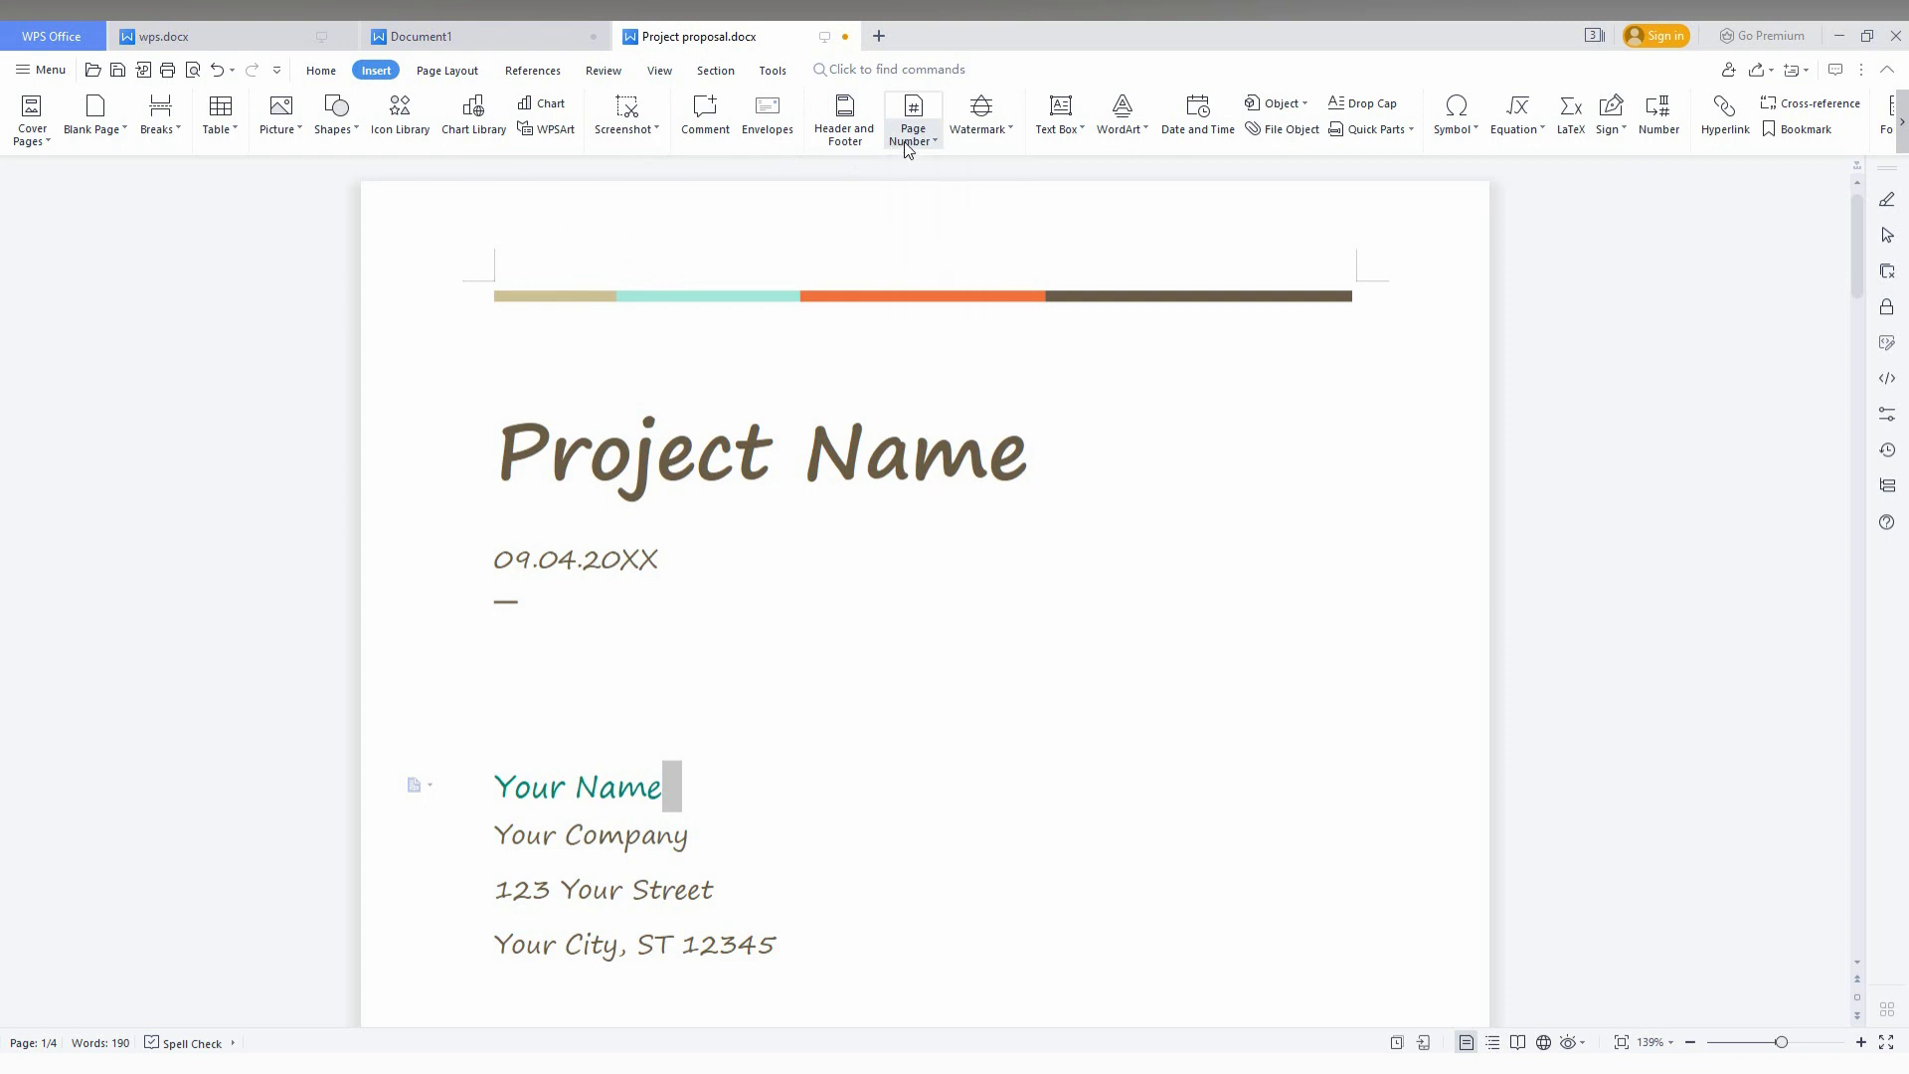
{"action": "left_click", "coordinate": [916, 105]}
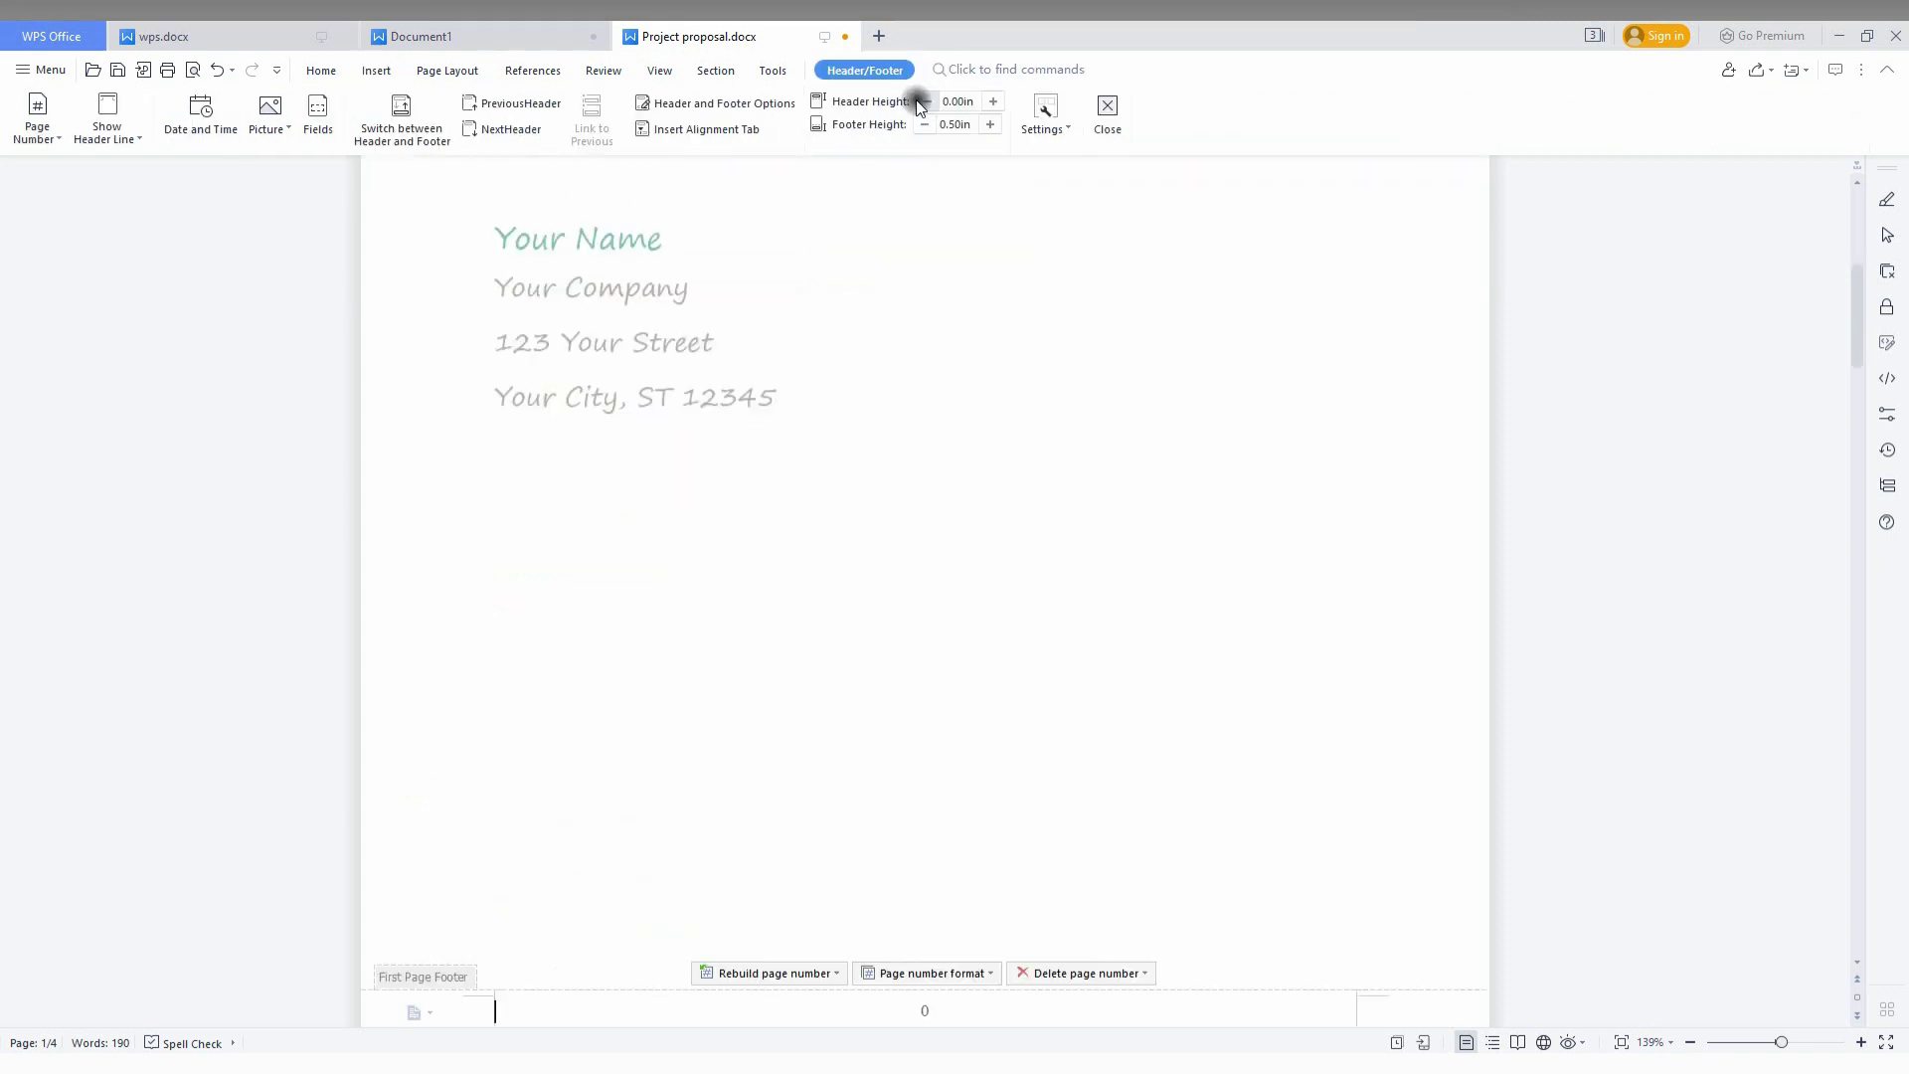
{"action": "scroll", "coordinate": [1312, 617], "scroll_direction": "down", "scroll_amount": 4}
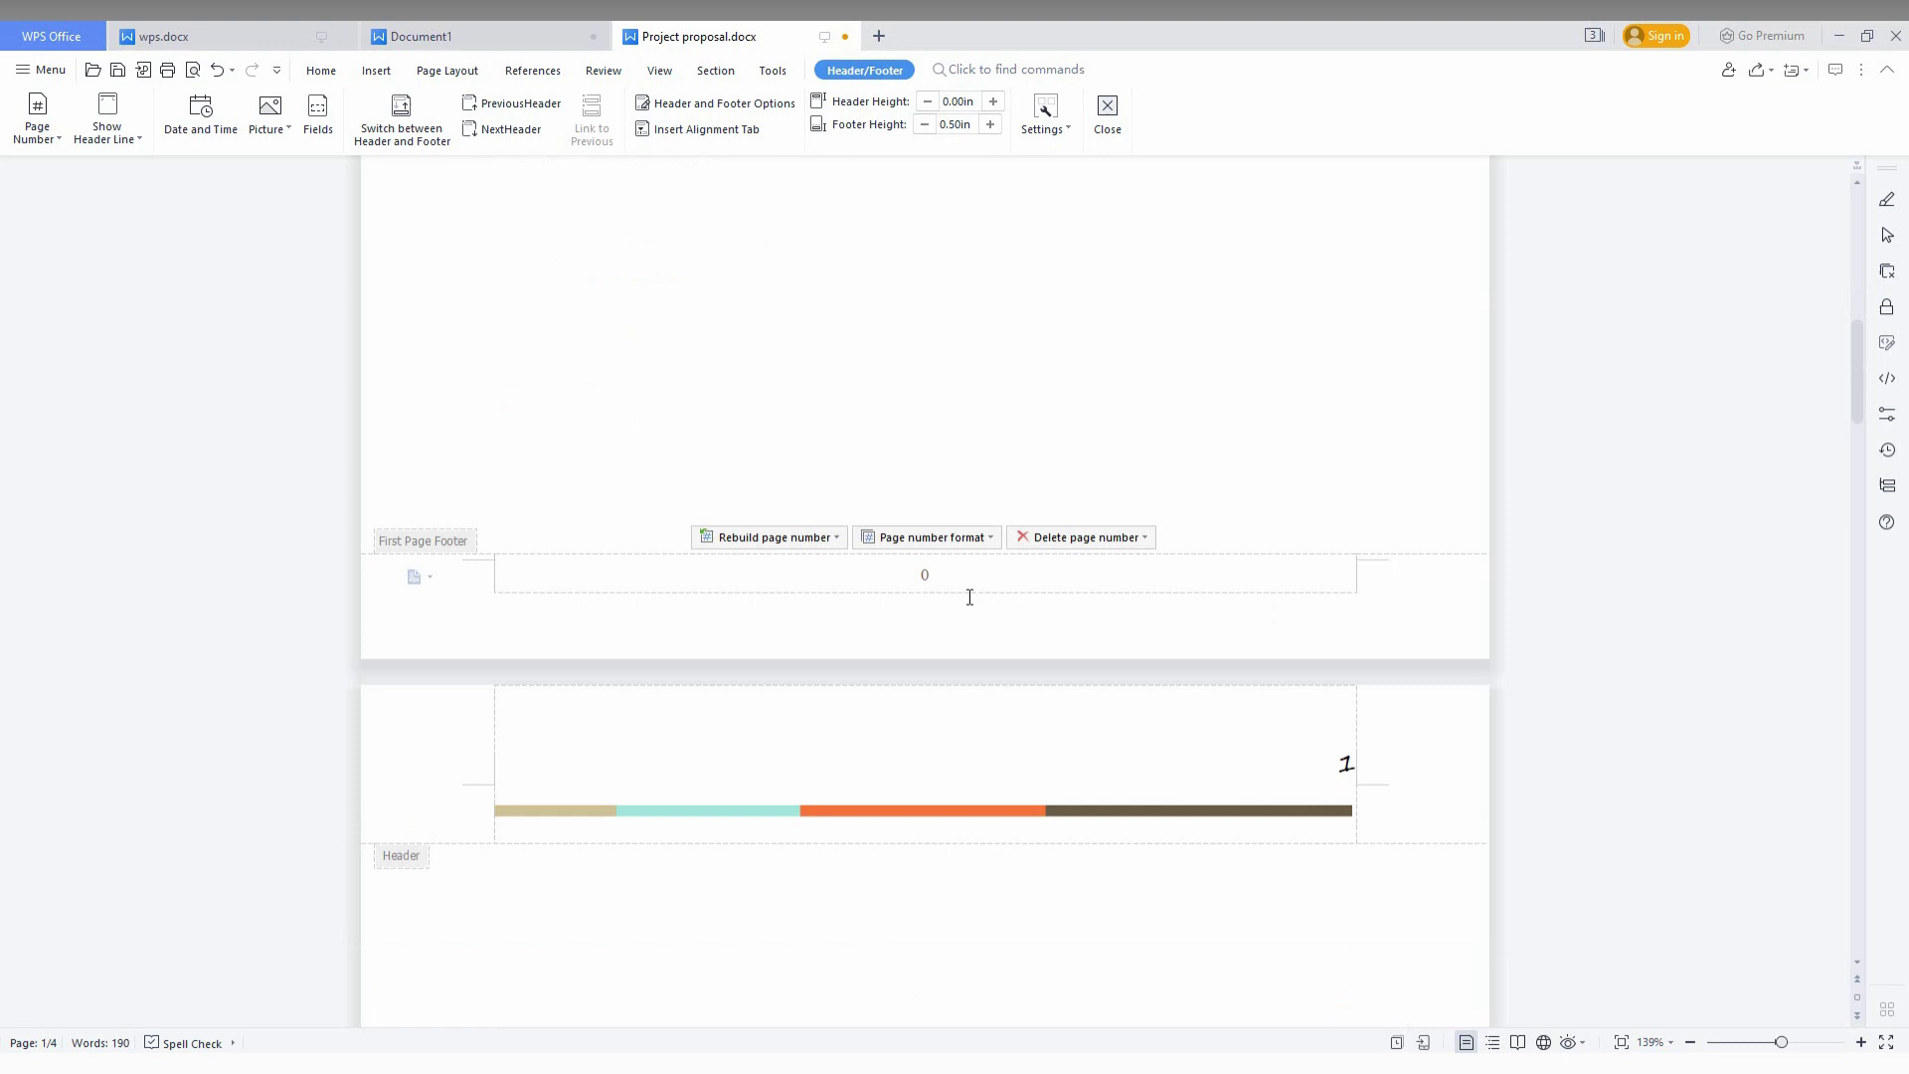
{"action": "scroll", "coordinate": [914, 575], "scroll_direction": "down", "scroll_amount": 15}
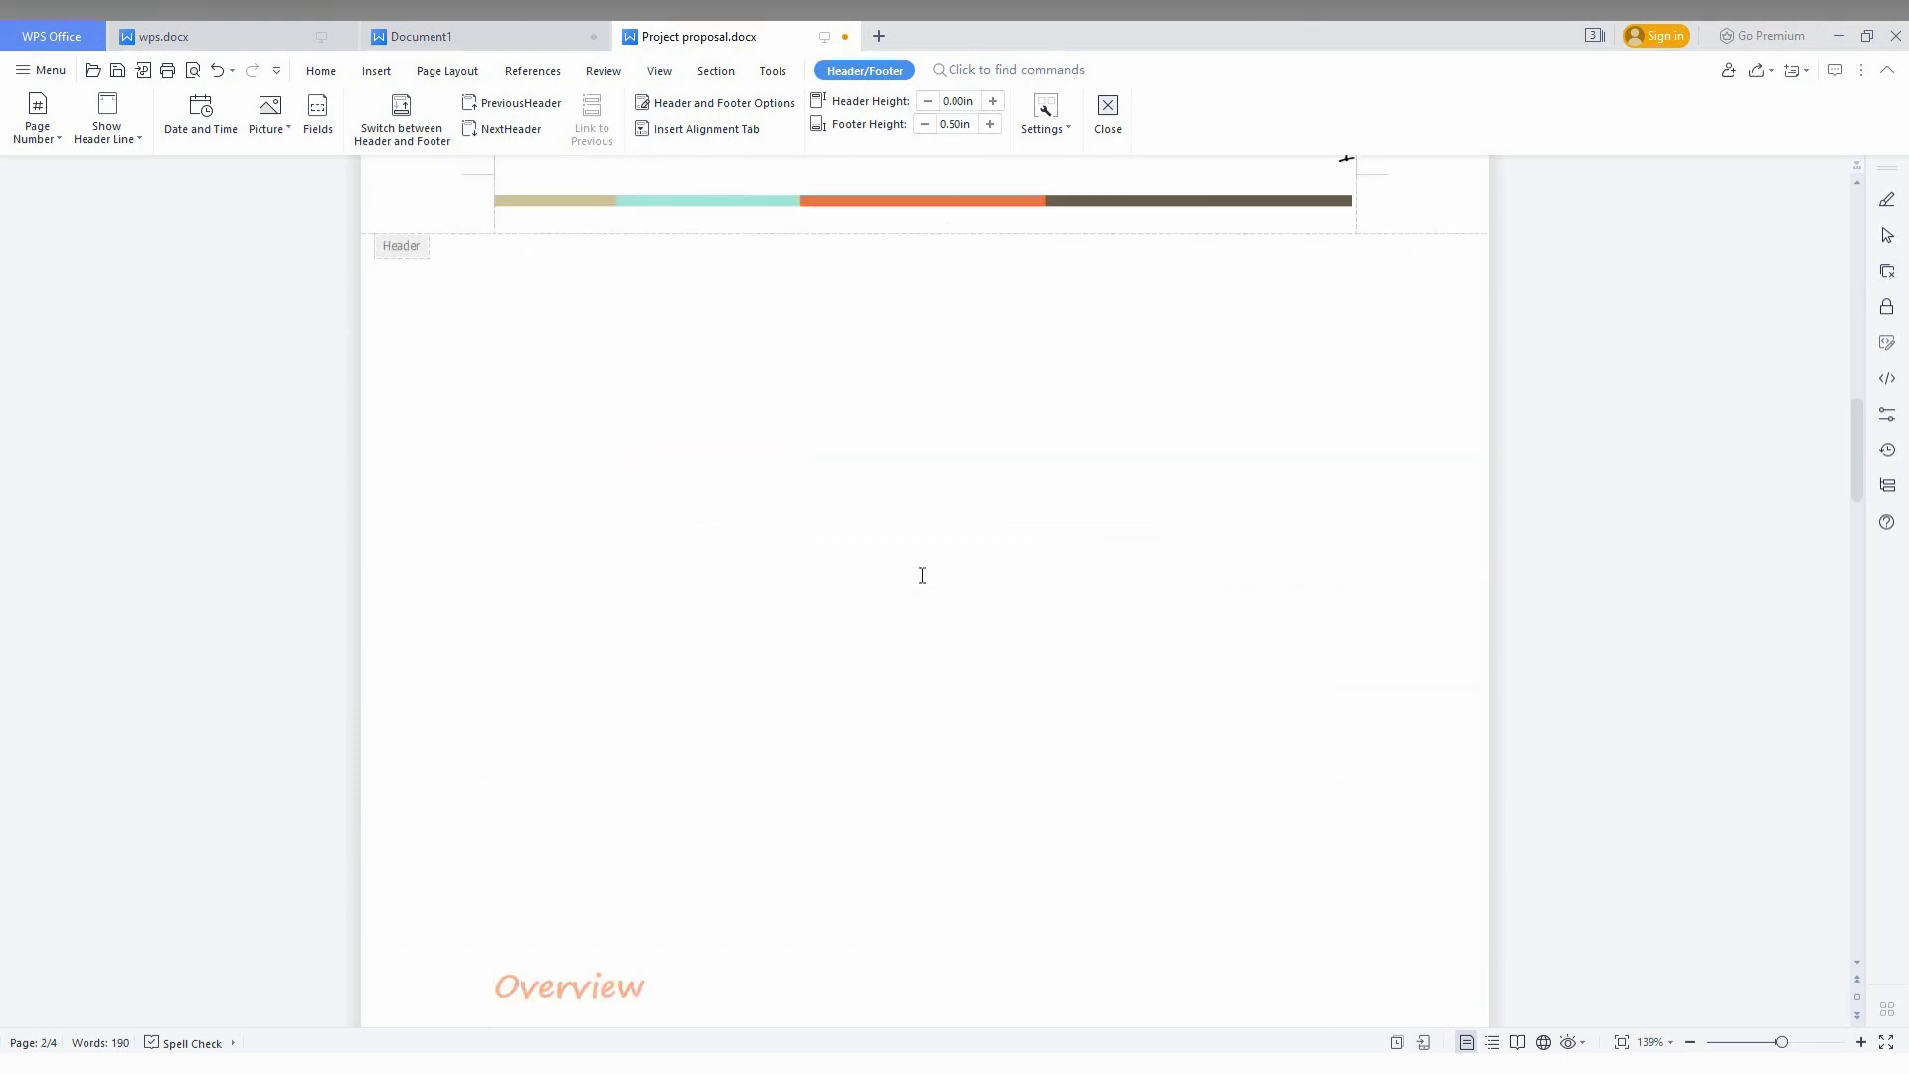
{"action": "scroll", "coordinate": [921, 577], "scroll_direction": "down", "scroll_amount": 4}
{"action": "scroll", "coordinate": [920, 576], "scroll_direction": "up", "scroll_amount": 12}
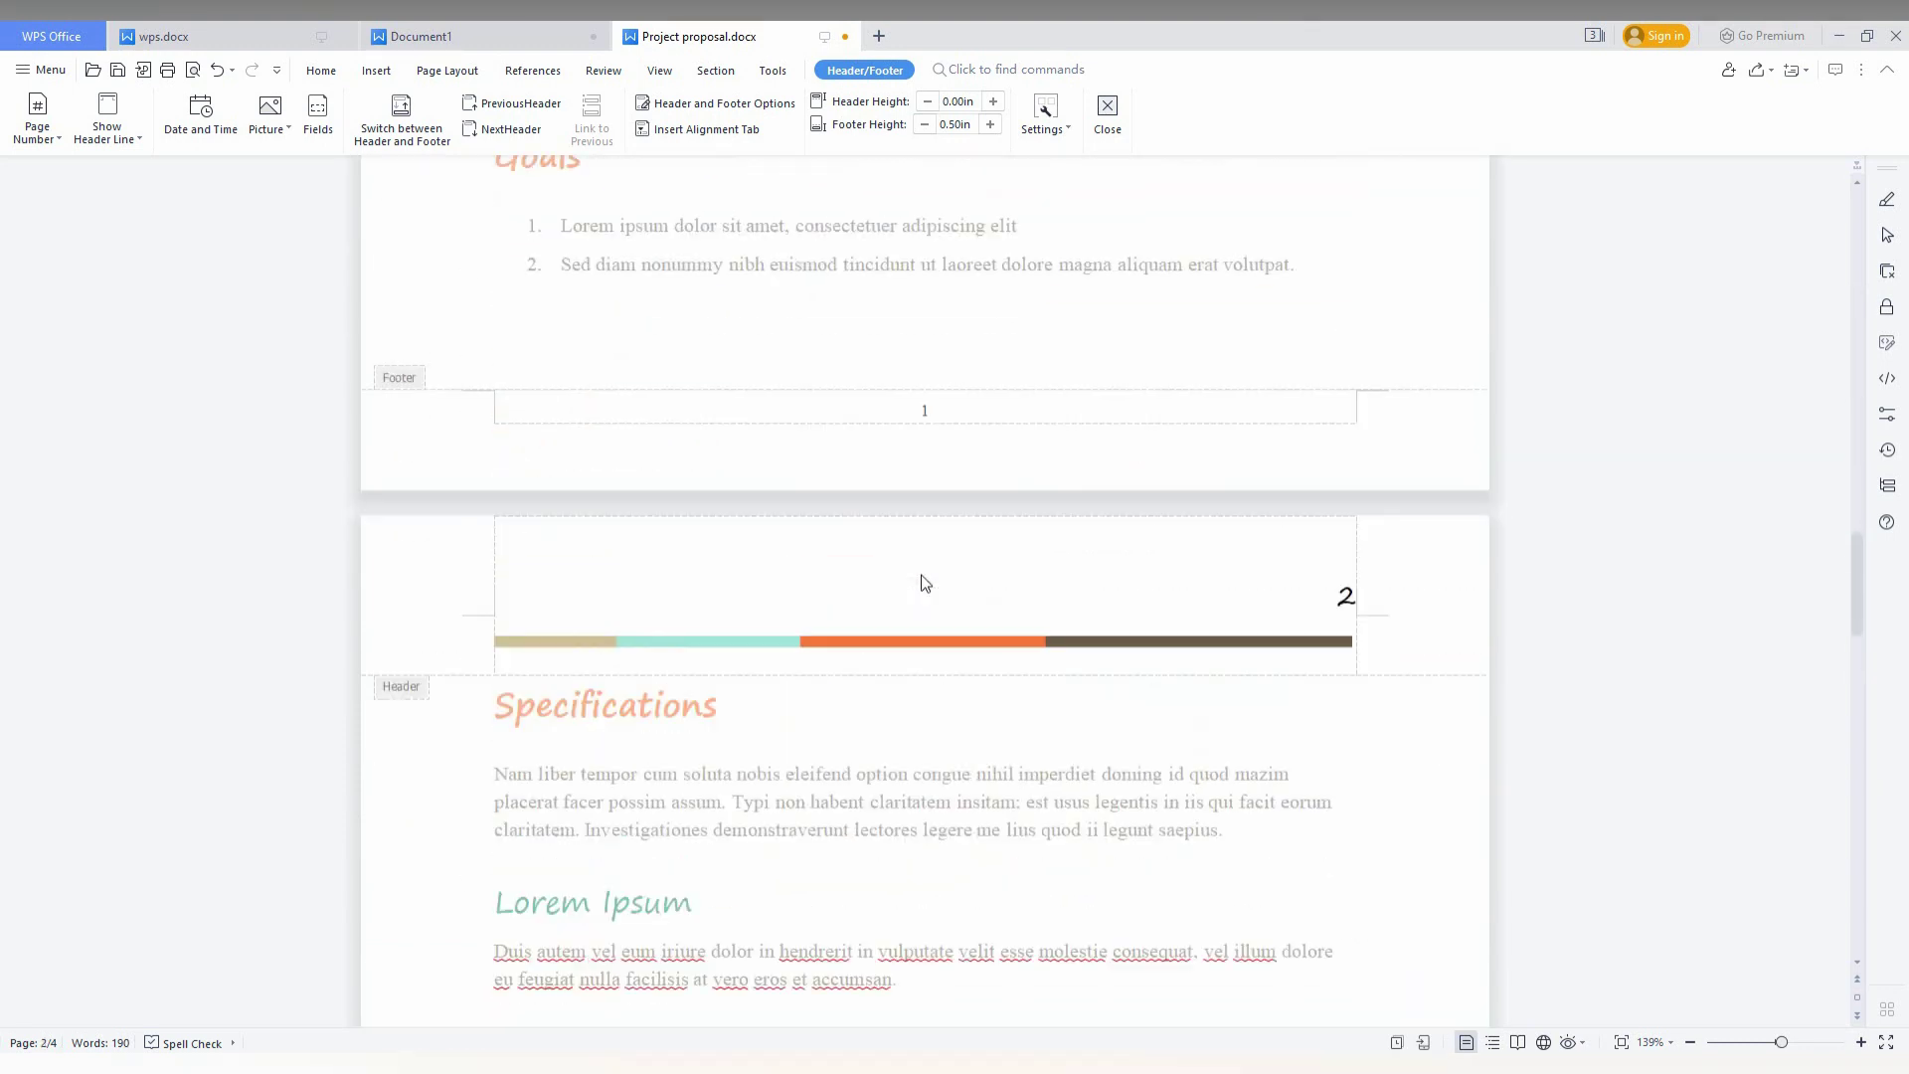
{"action": "scroll", "coordinate": [925, 583], "scroll_direction": "up", "scroll_amount": 5}
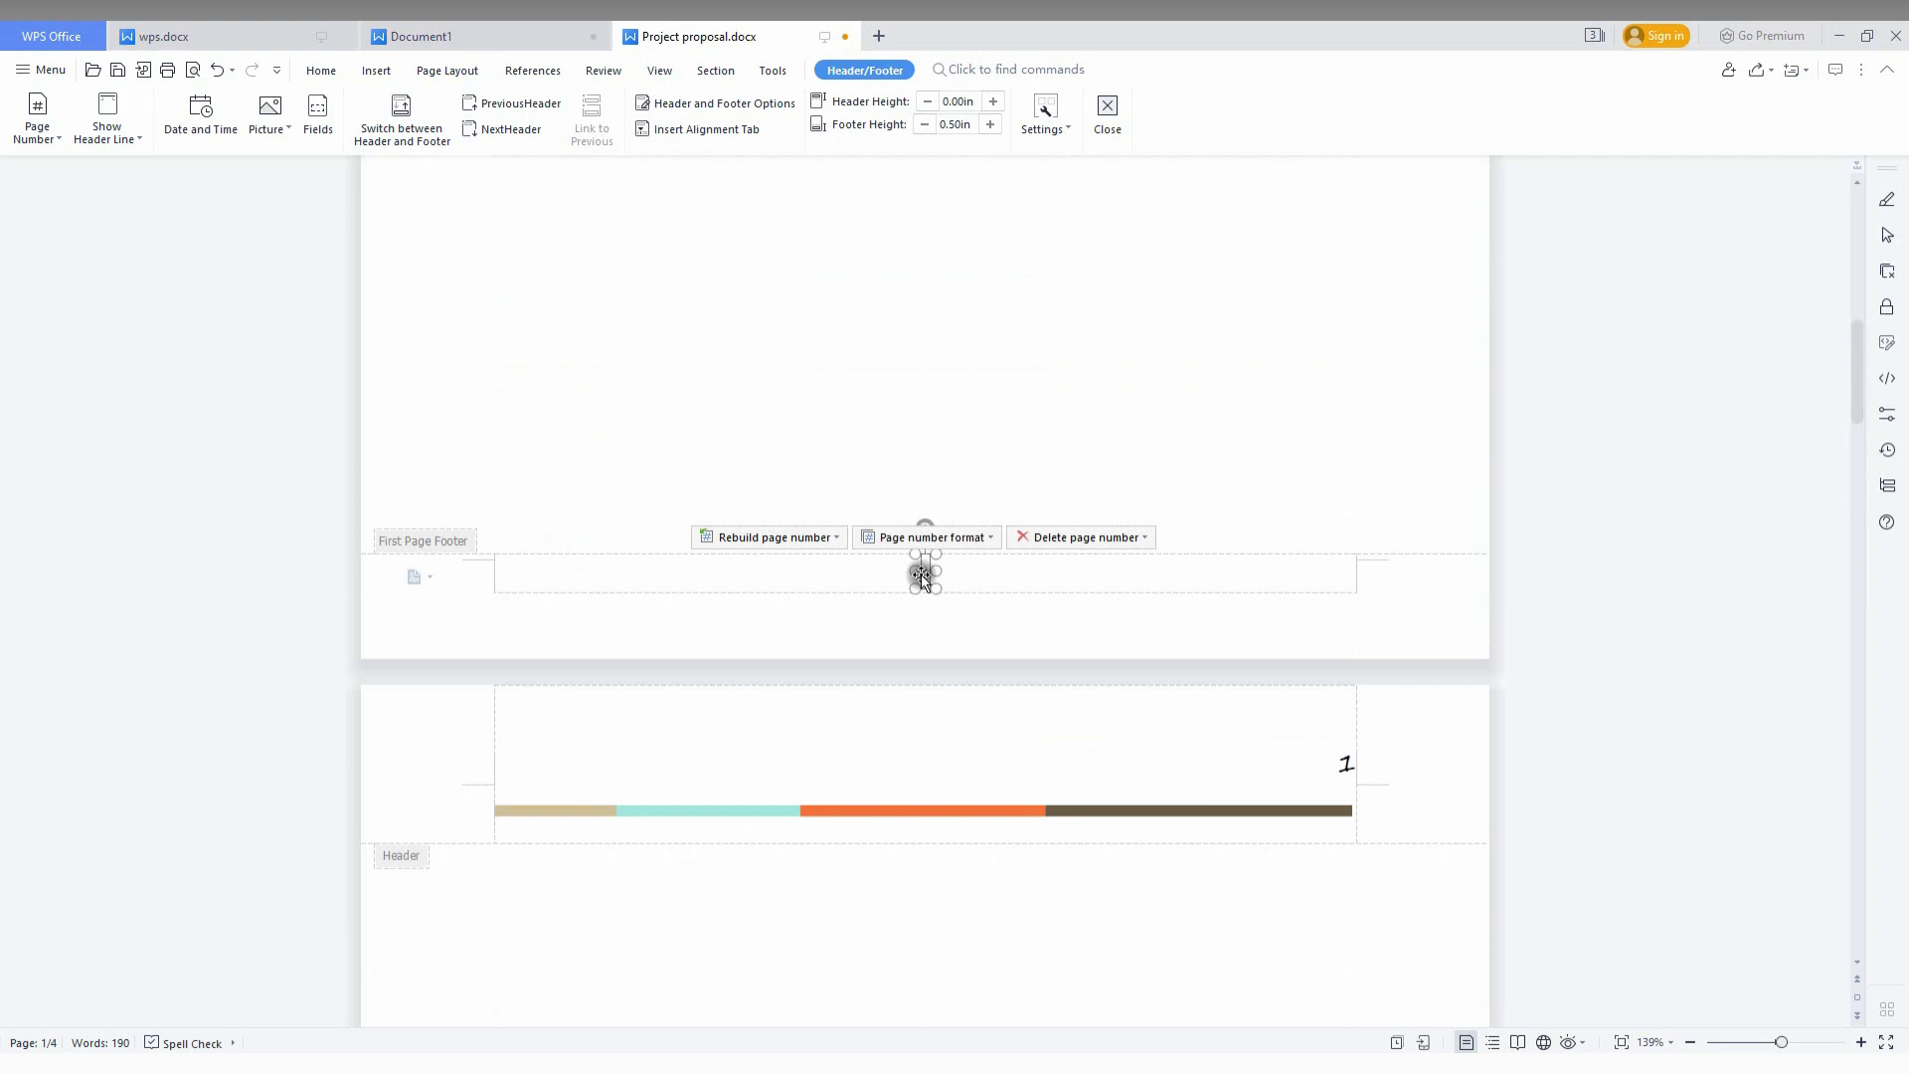
Change the cover page's First Page Footer number from 0 to 1
{"action": "left_click", "coordinate": [922, 575]}
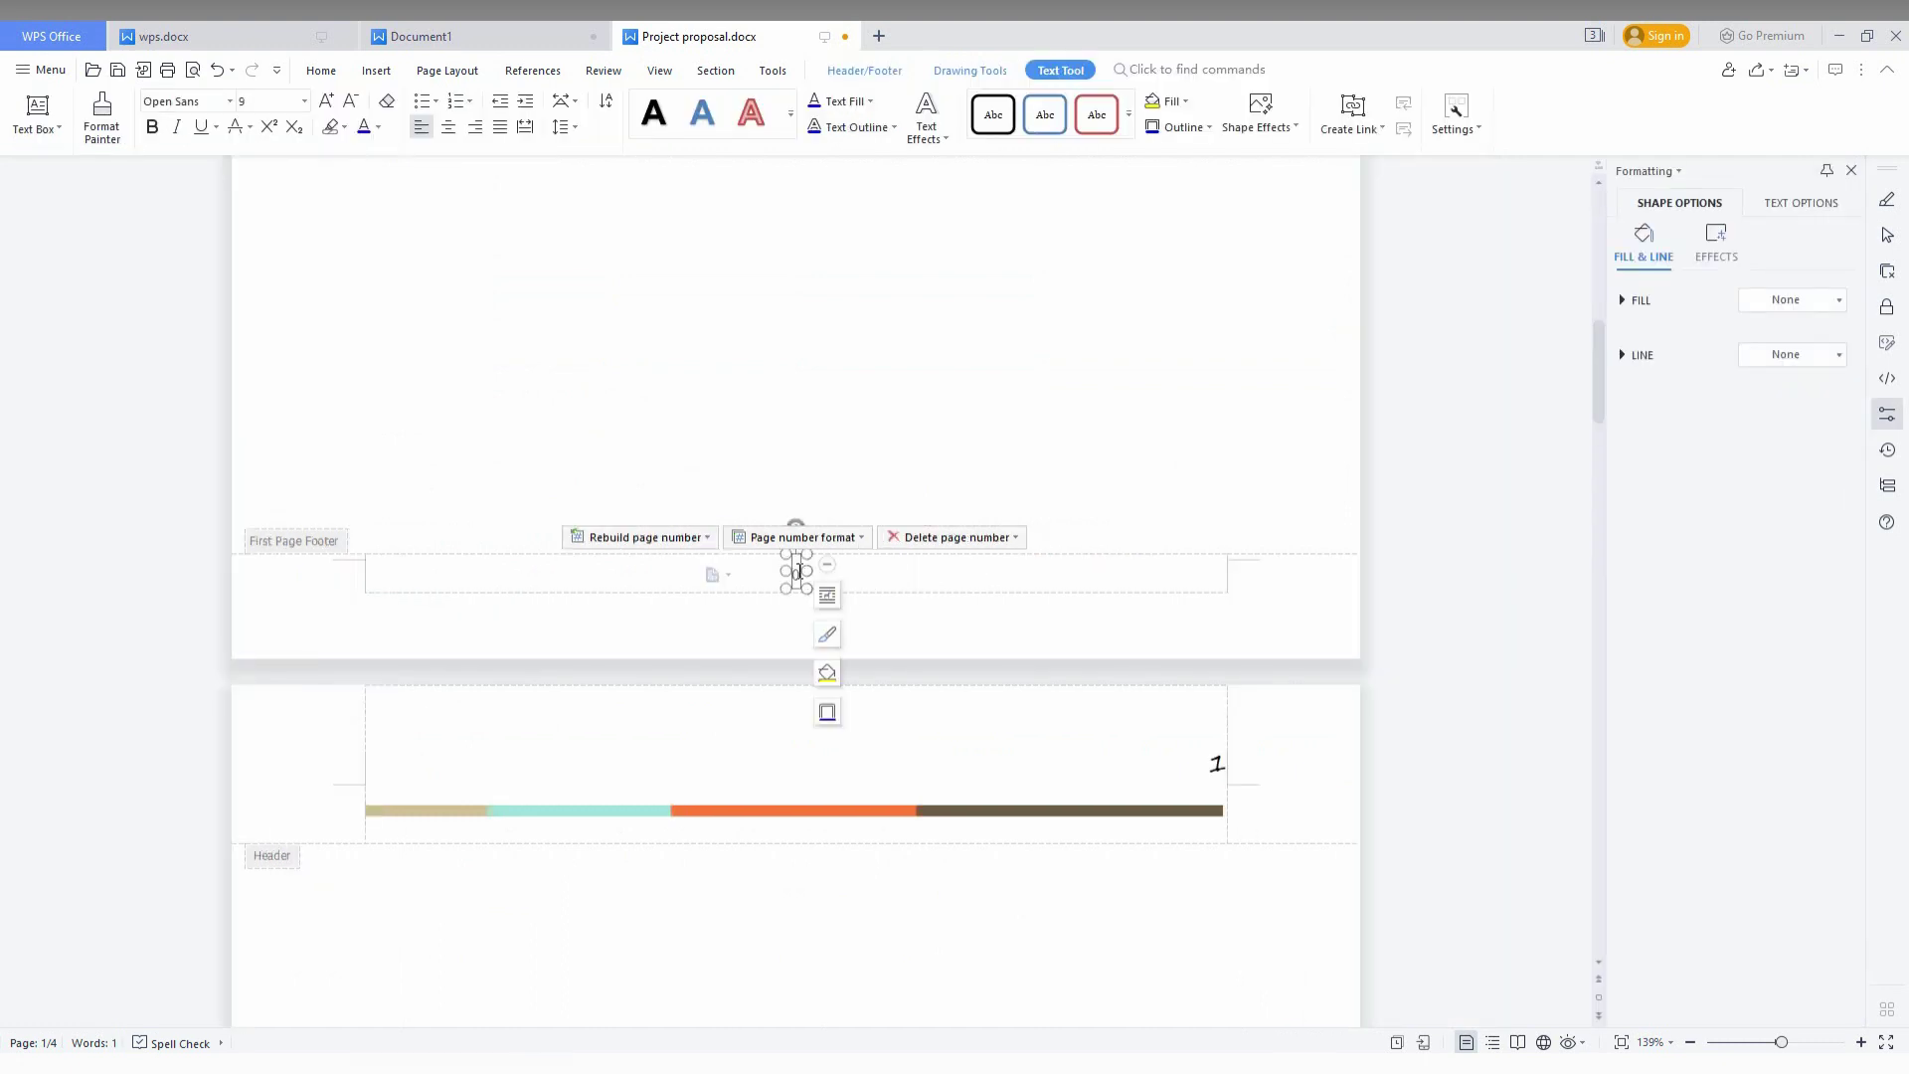
{"action": "left_click", "coordinate": [797, 571]}
{"action": "double_click", "coordinate": [797, 572]}
{"action": "left_click", "coordinate": [800, 573]}
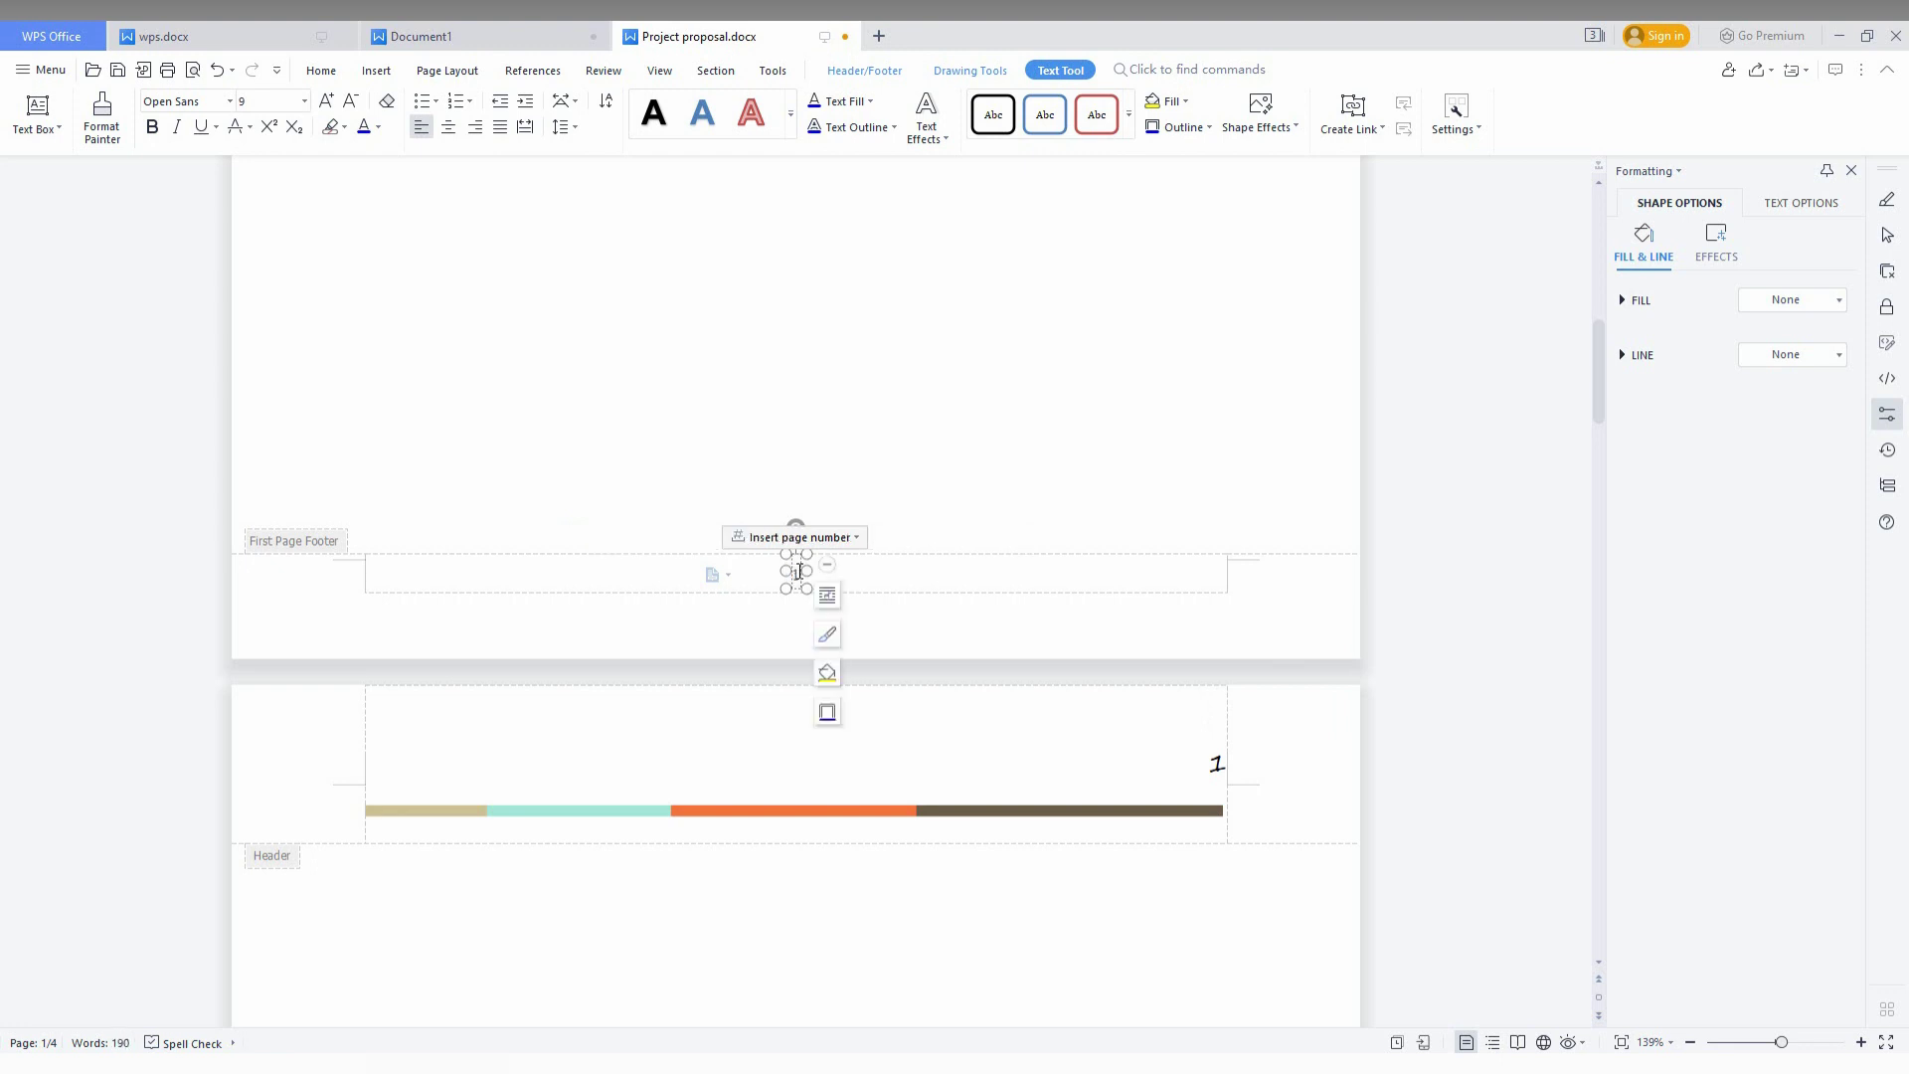
{"action": "scroll", "coordinate": [753, 737], "scroll_direction": "down", "scroll_amount": 3}
{"action": "scroll", "coordinate": [754, 737], "scroll_direction": "down", "scroll_amount": 4}
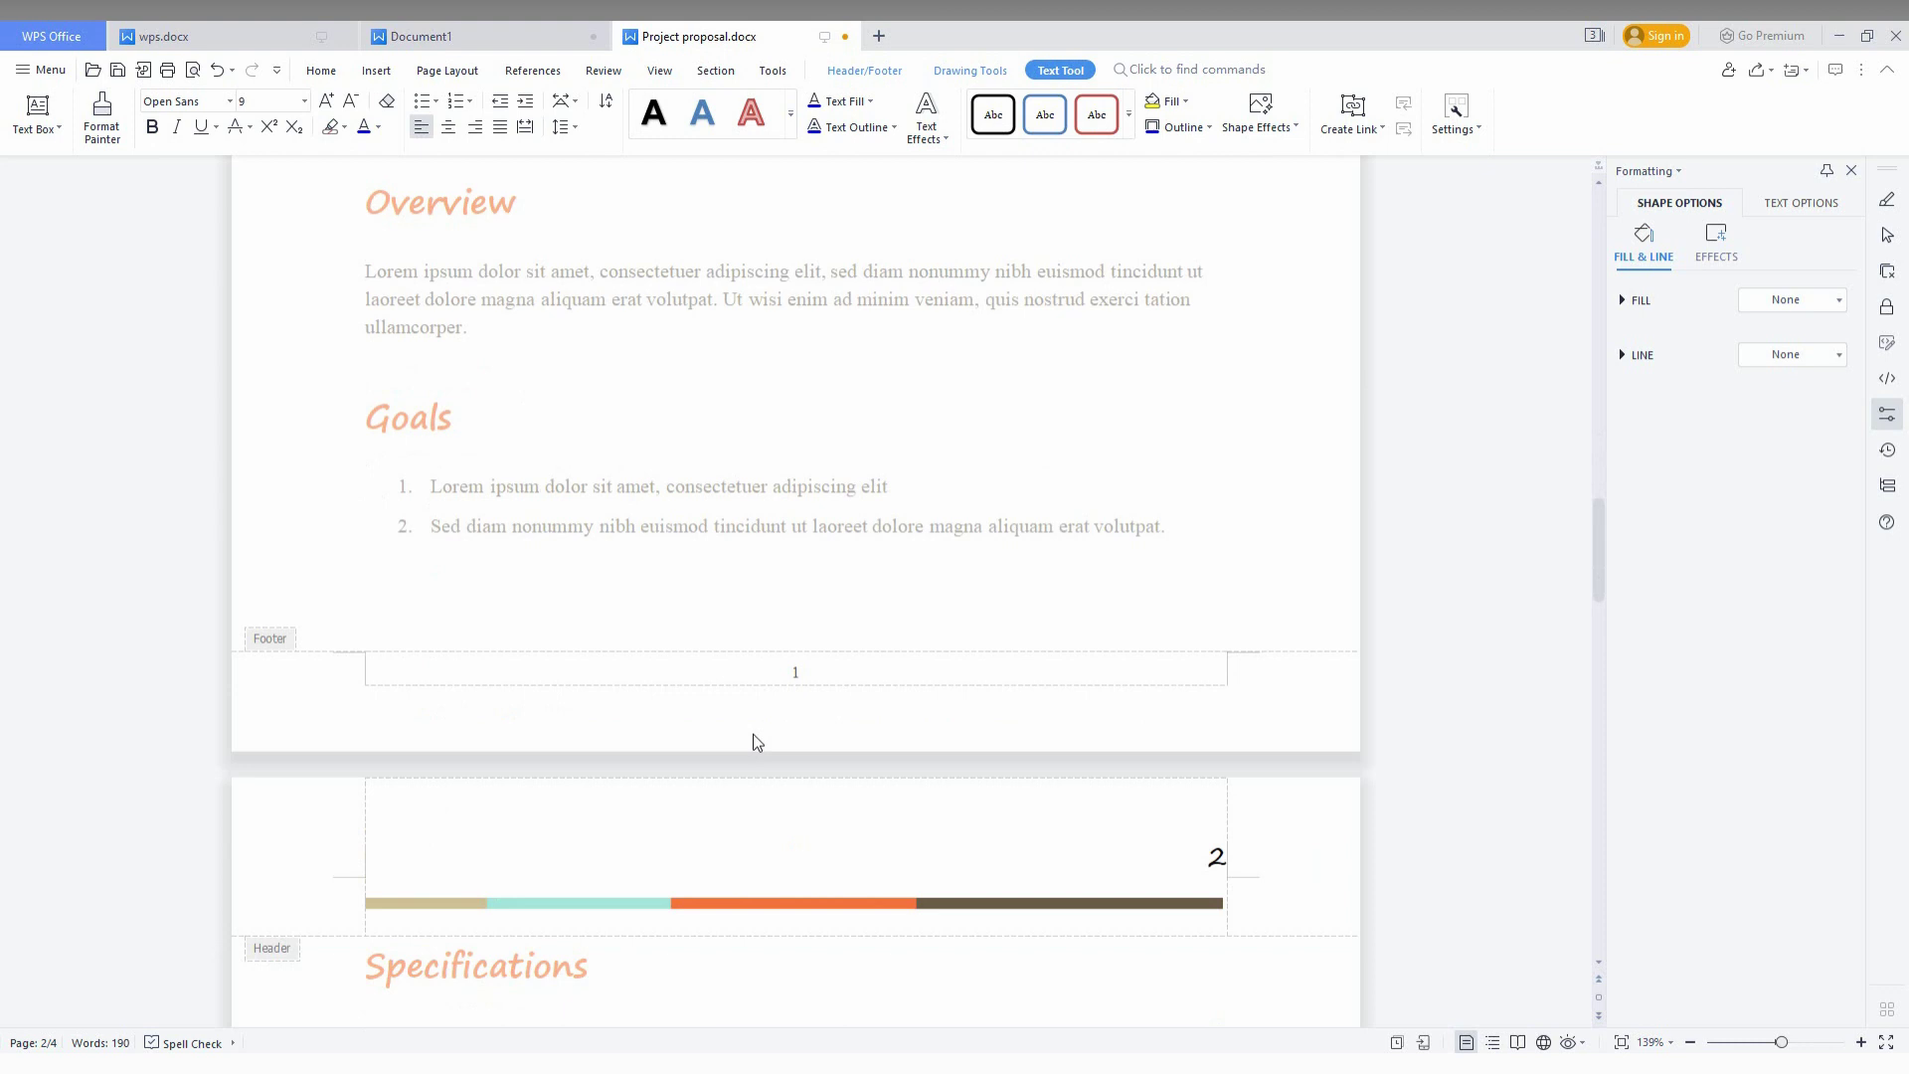
{"action": "scroll", "coordinate": [753, 737], "scroll_direction": "up", "scroll_amount": 4}
{"action": "scroll", "coordinate": [754, 740], "scroll_direction": "down", "scroll_amount": 3}
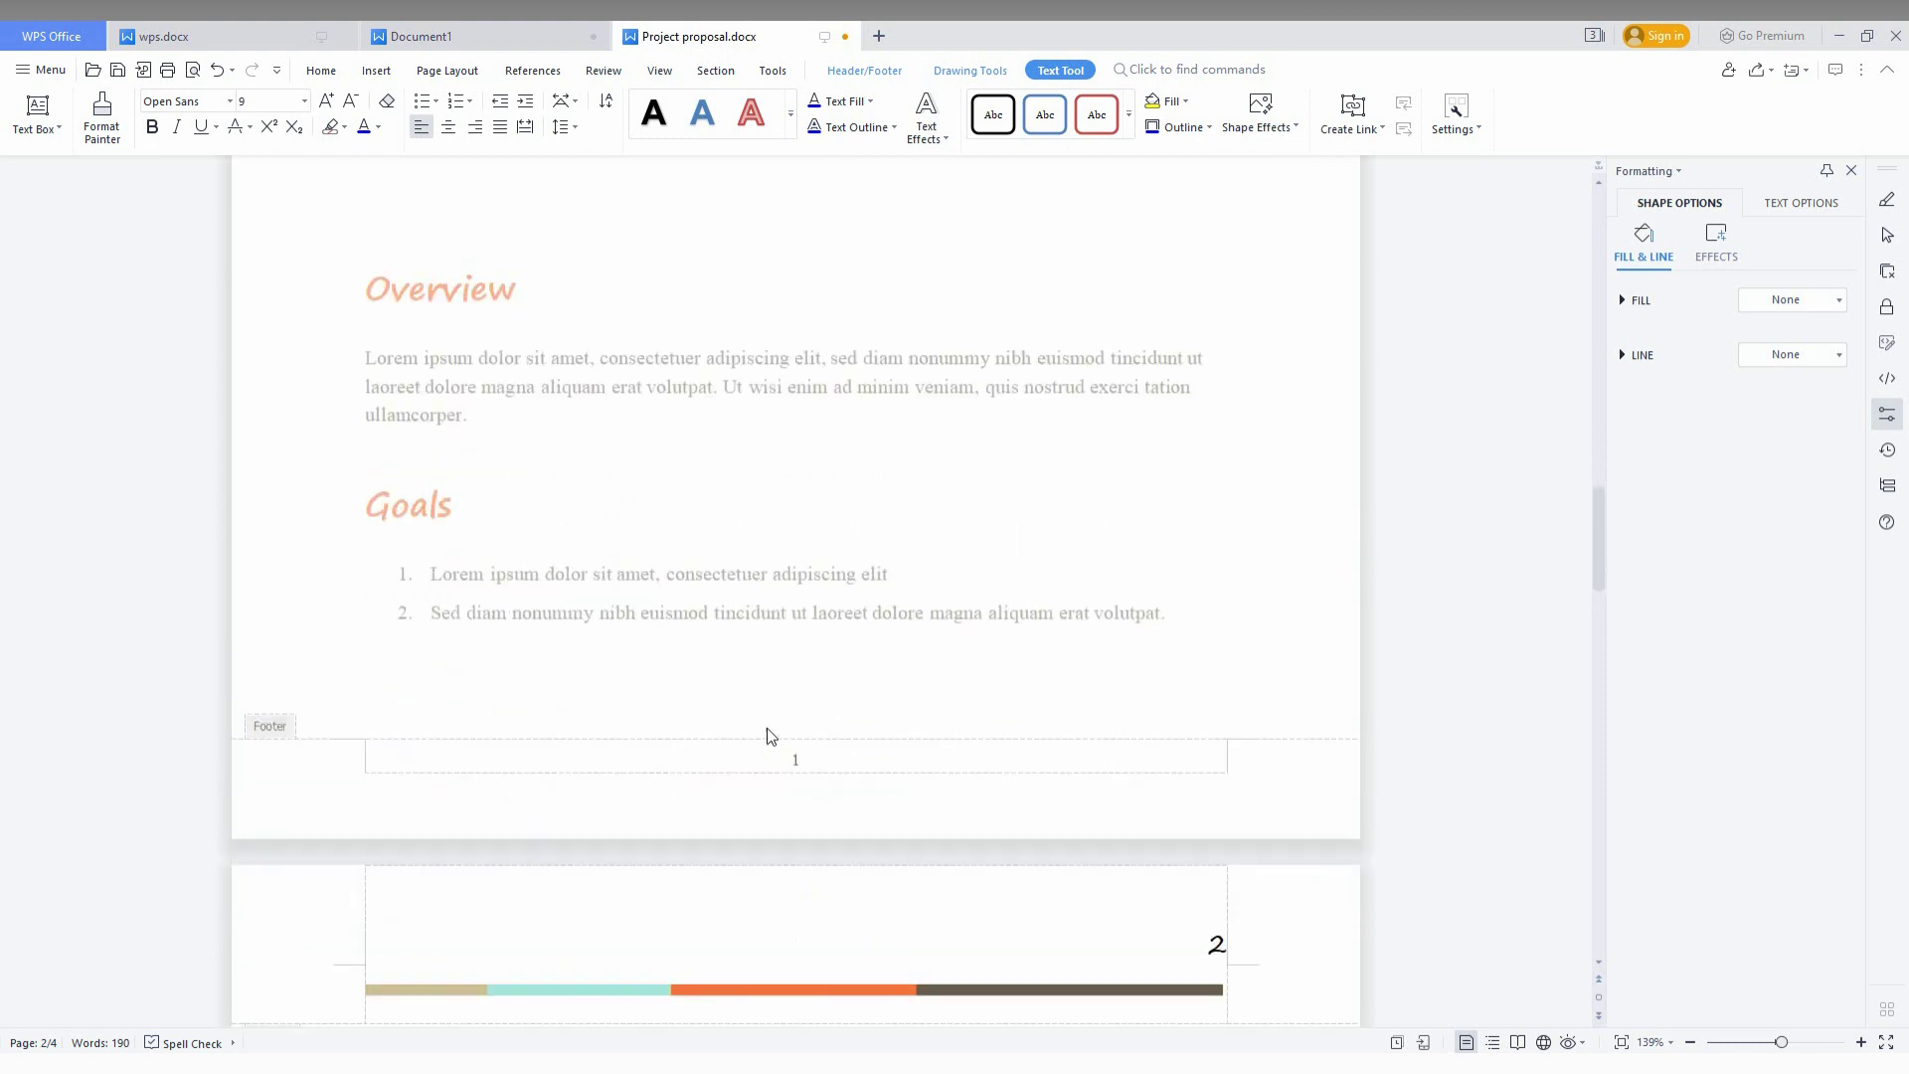
{"action": "left_click", "coordinate": [800, 777]}
{"action": "scroll", "coordinate": [801, 770], "scroll_direction": "up", "scroll_amount": 5}
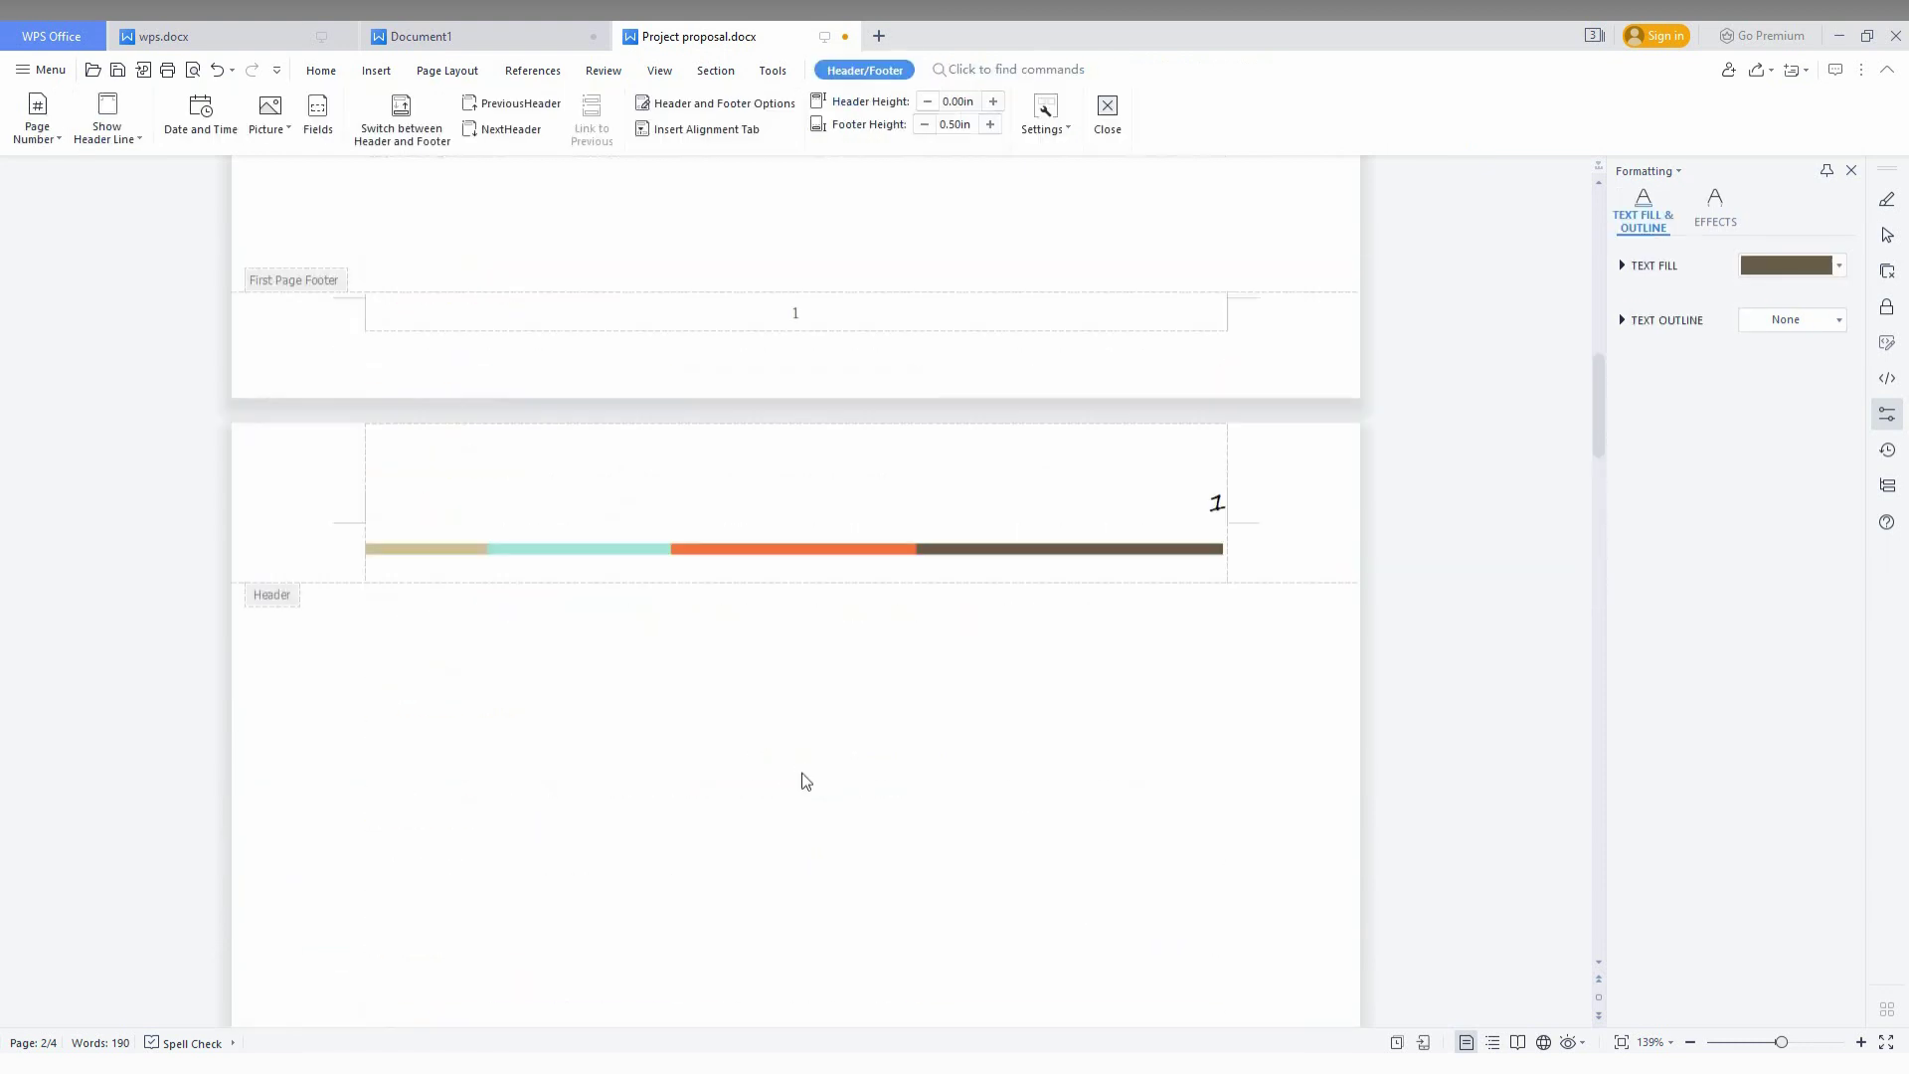
{"action": "scroll", "coordinate": [801, 773], "scroll_direction": "up", "scroll_amount": 4}
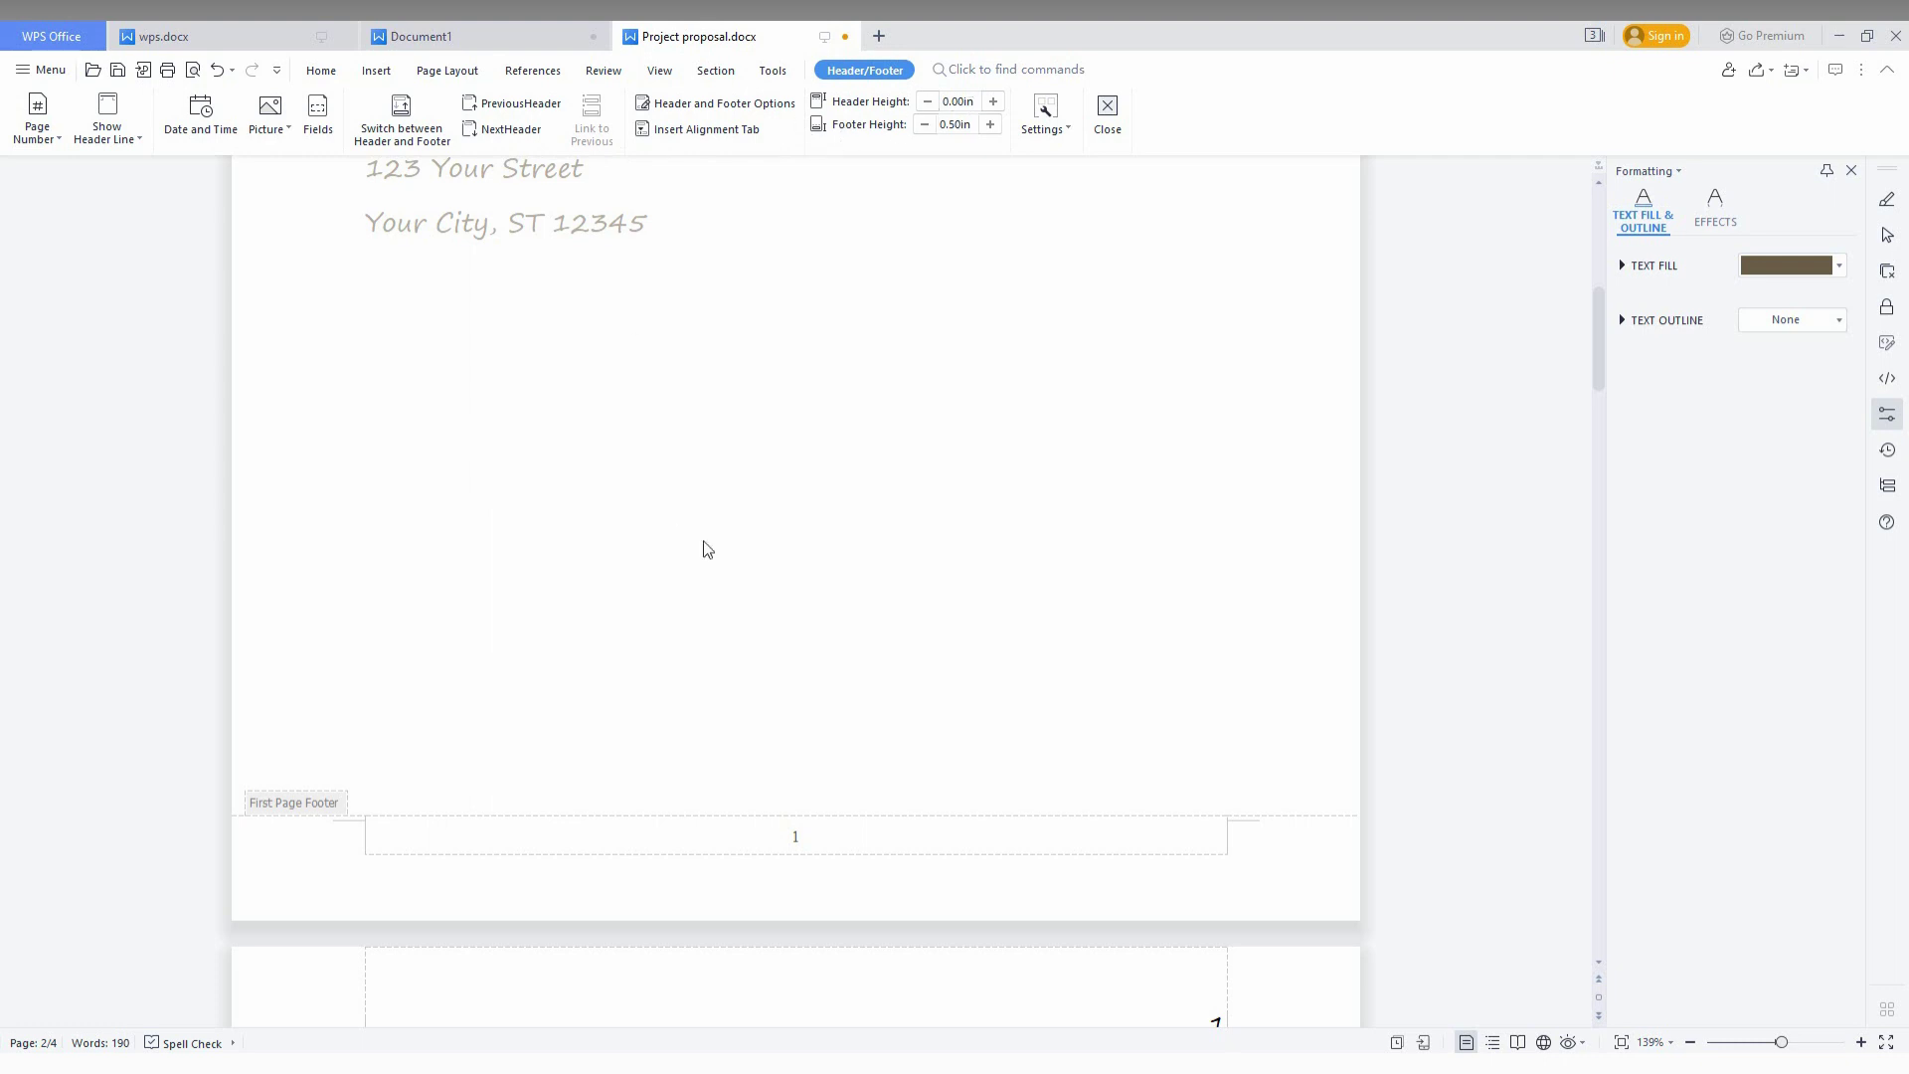
Insert a centred 1, 2, 3 page number in the First Page Footer, starting from the current page
{"action": "left_click", "coordinate": [805, 840]}
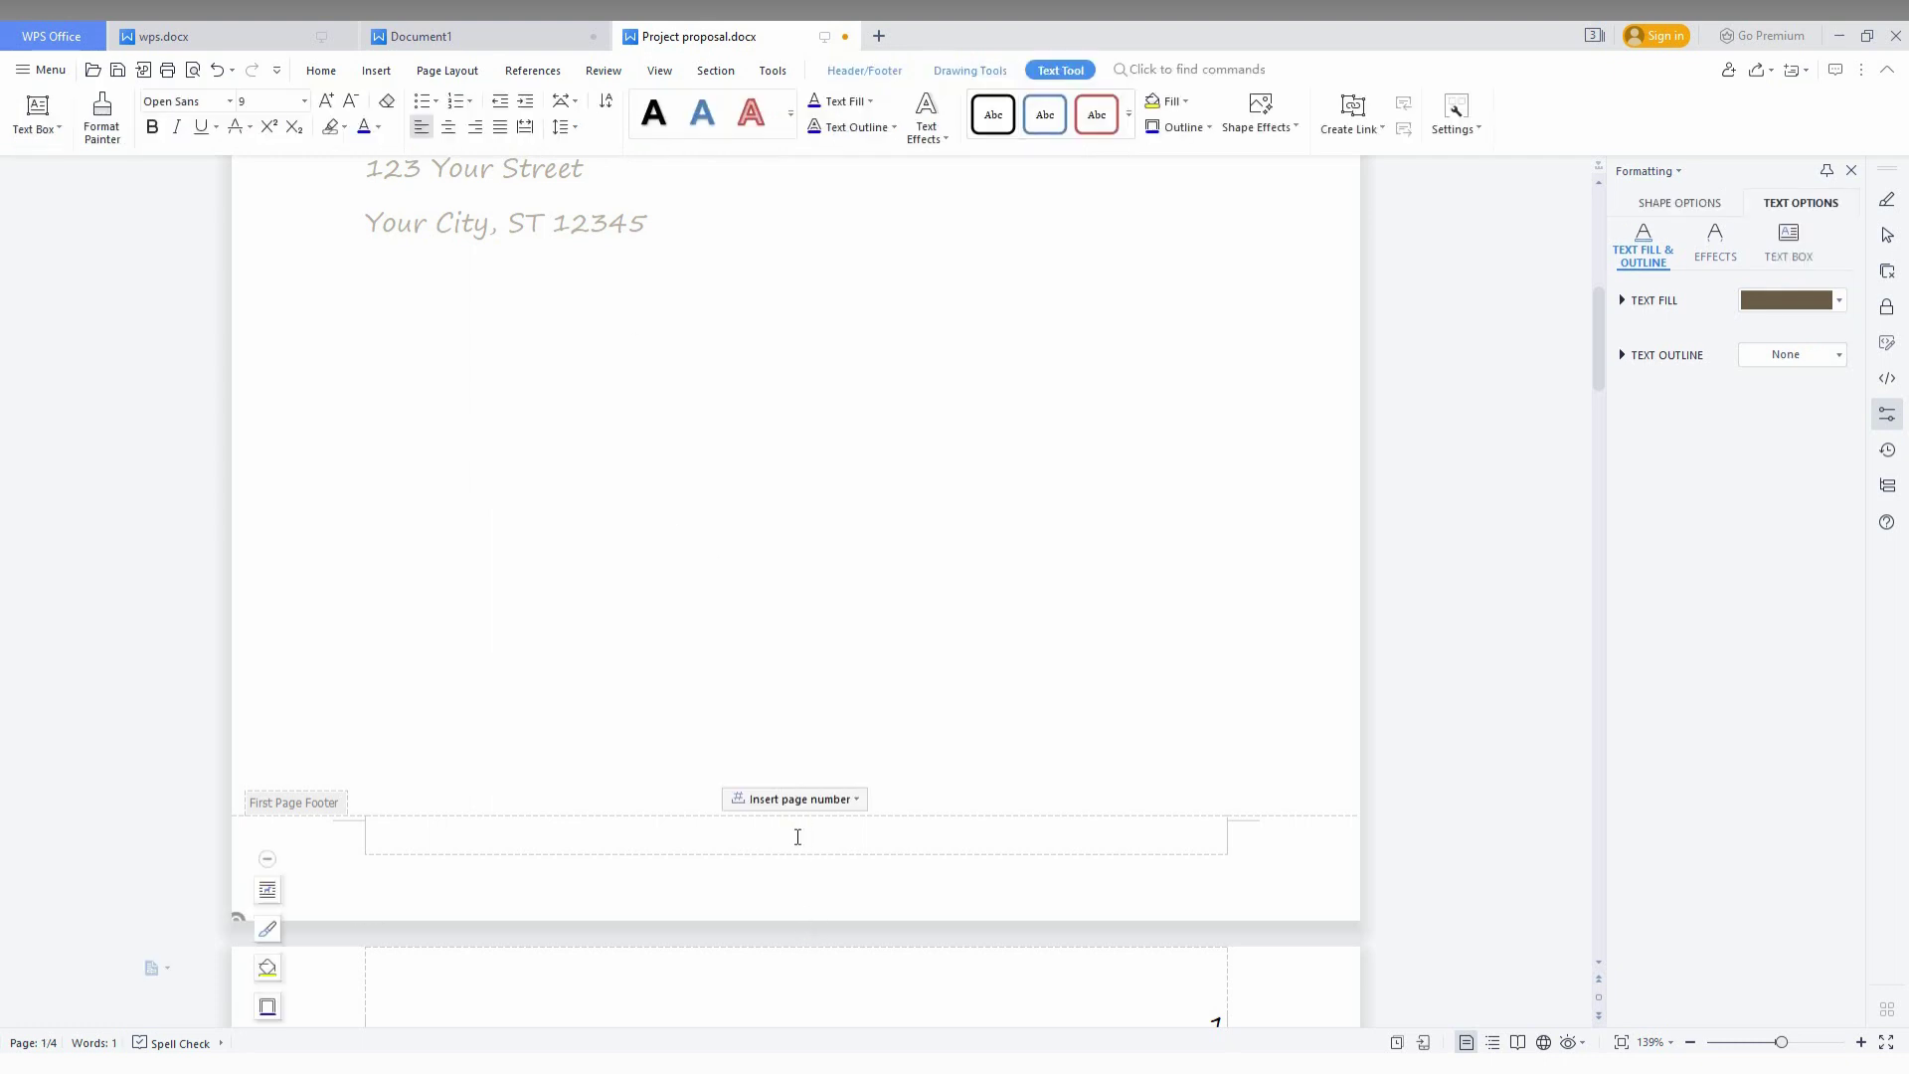
{"action": "left_click", "coordinate": [811, 803]}
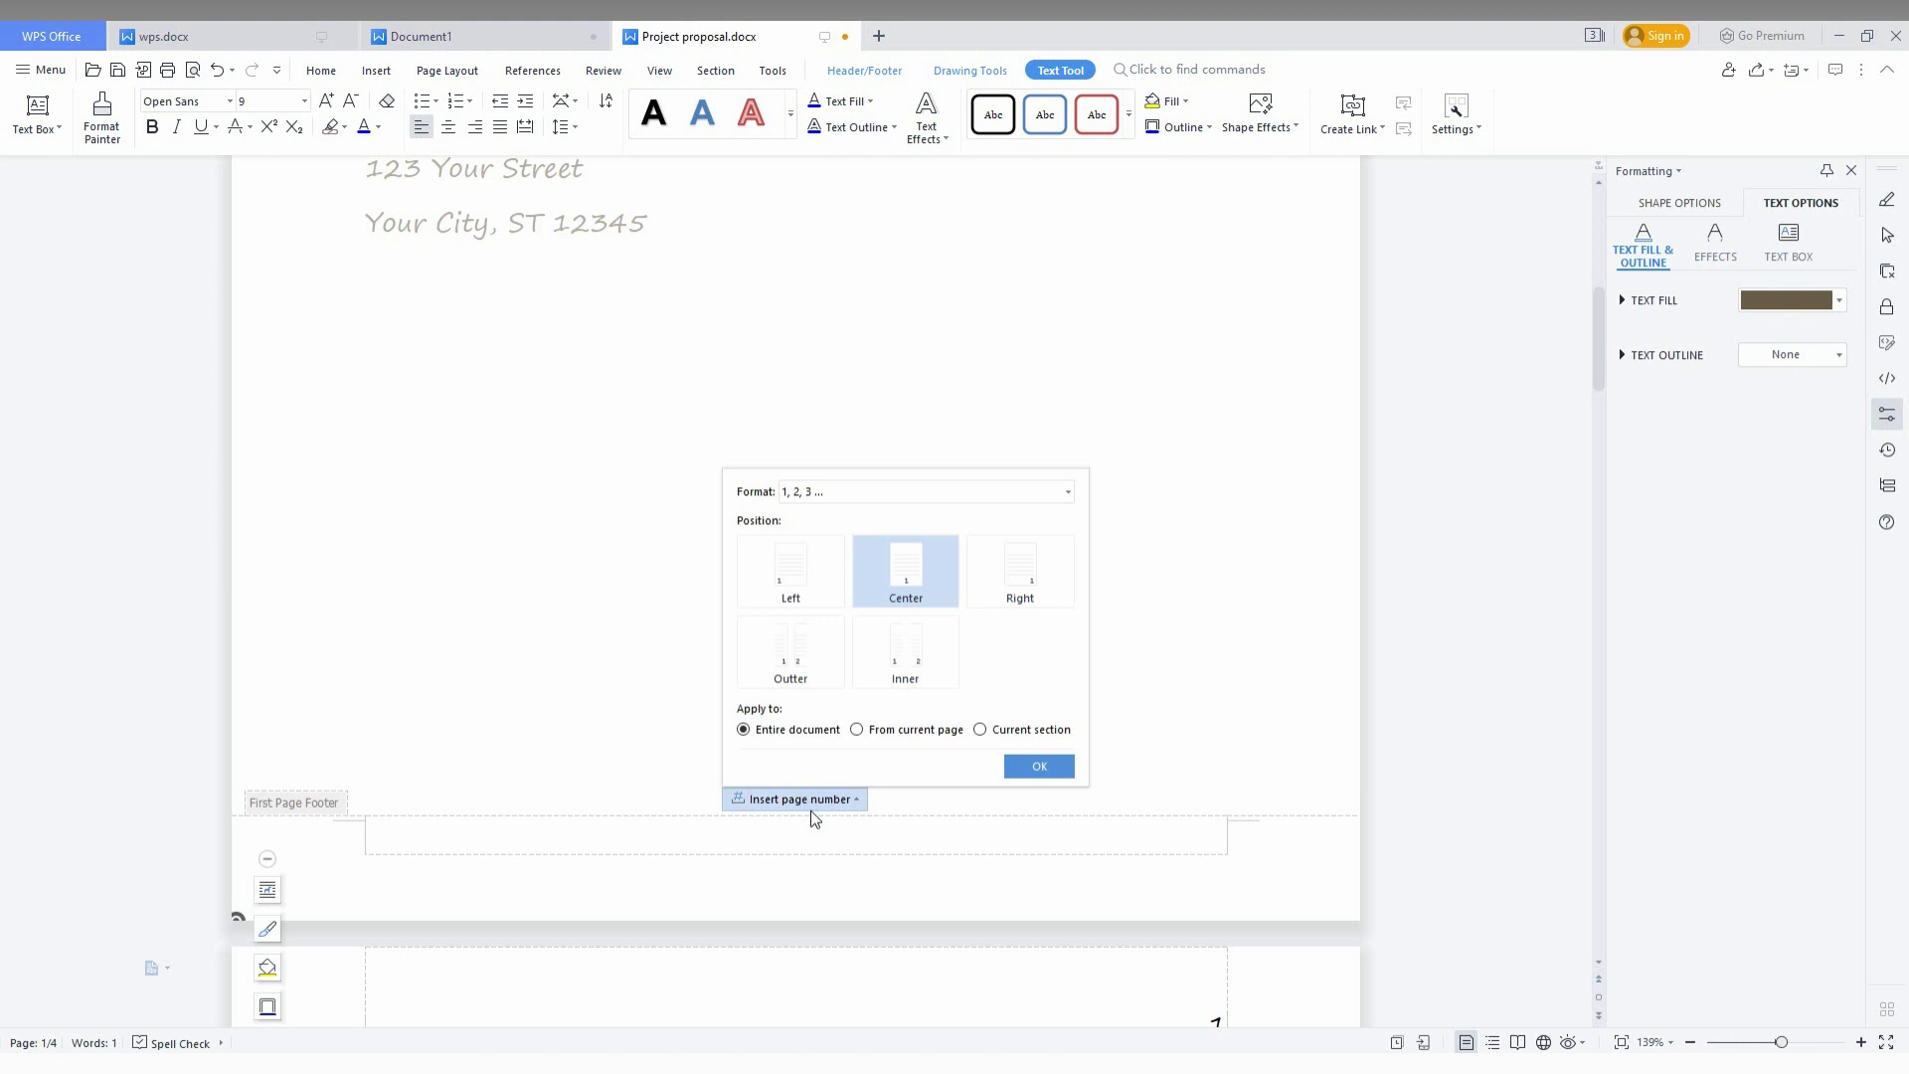
{"action": "left_click", "coordinate": [801, 493]}
{"action": "left_click", "coordinate": [800, 502]}
{"action": "left_click", "coordinate": [858, 731]}
{"action": "left_click", "coordinate": [1039, 766]}
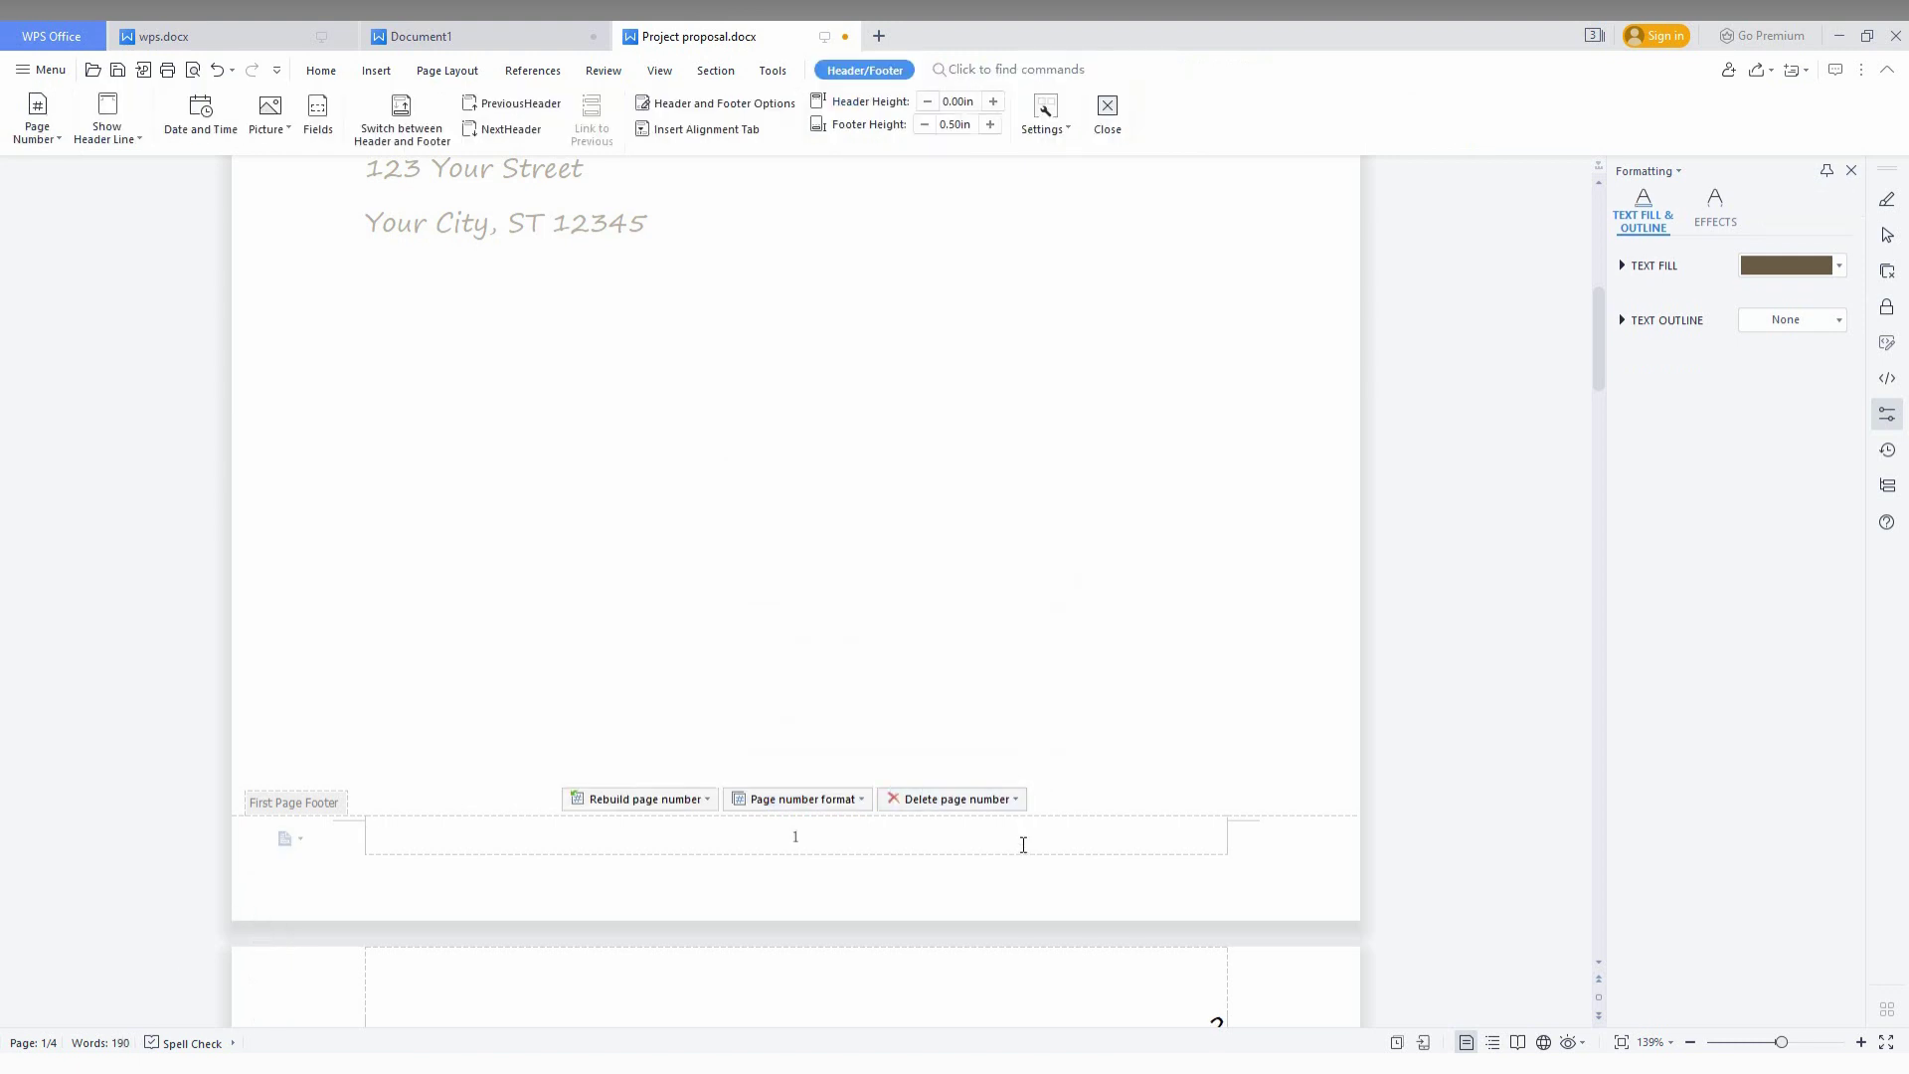
{"action": "scroll", "coordinate": [1040, 893], "scroll_direction": "up", "scroll_amount": 7}
{"action": "scroll", "coordinate": [1040, 892], "scroll_direction": "down", "scroll_amount": 12}
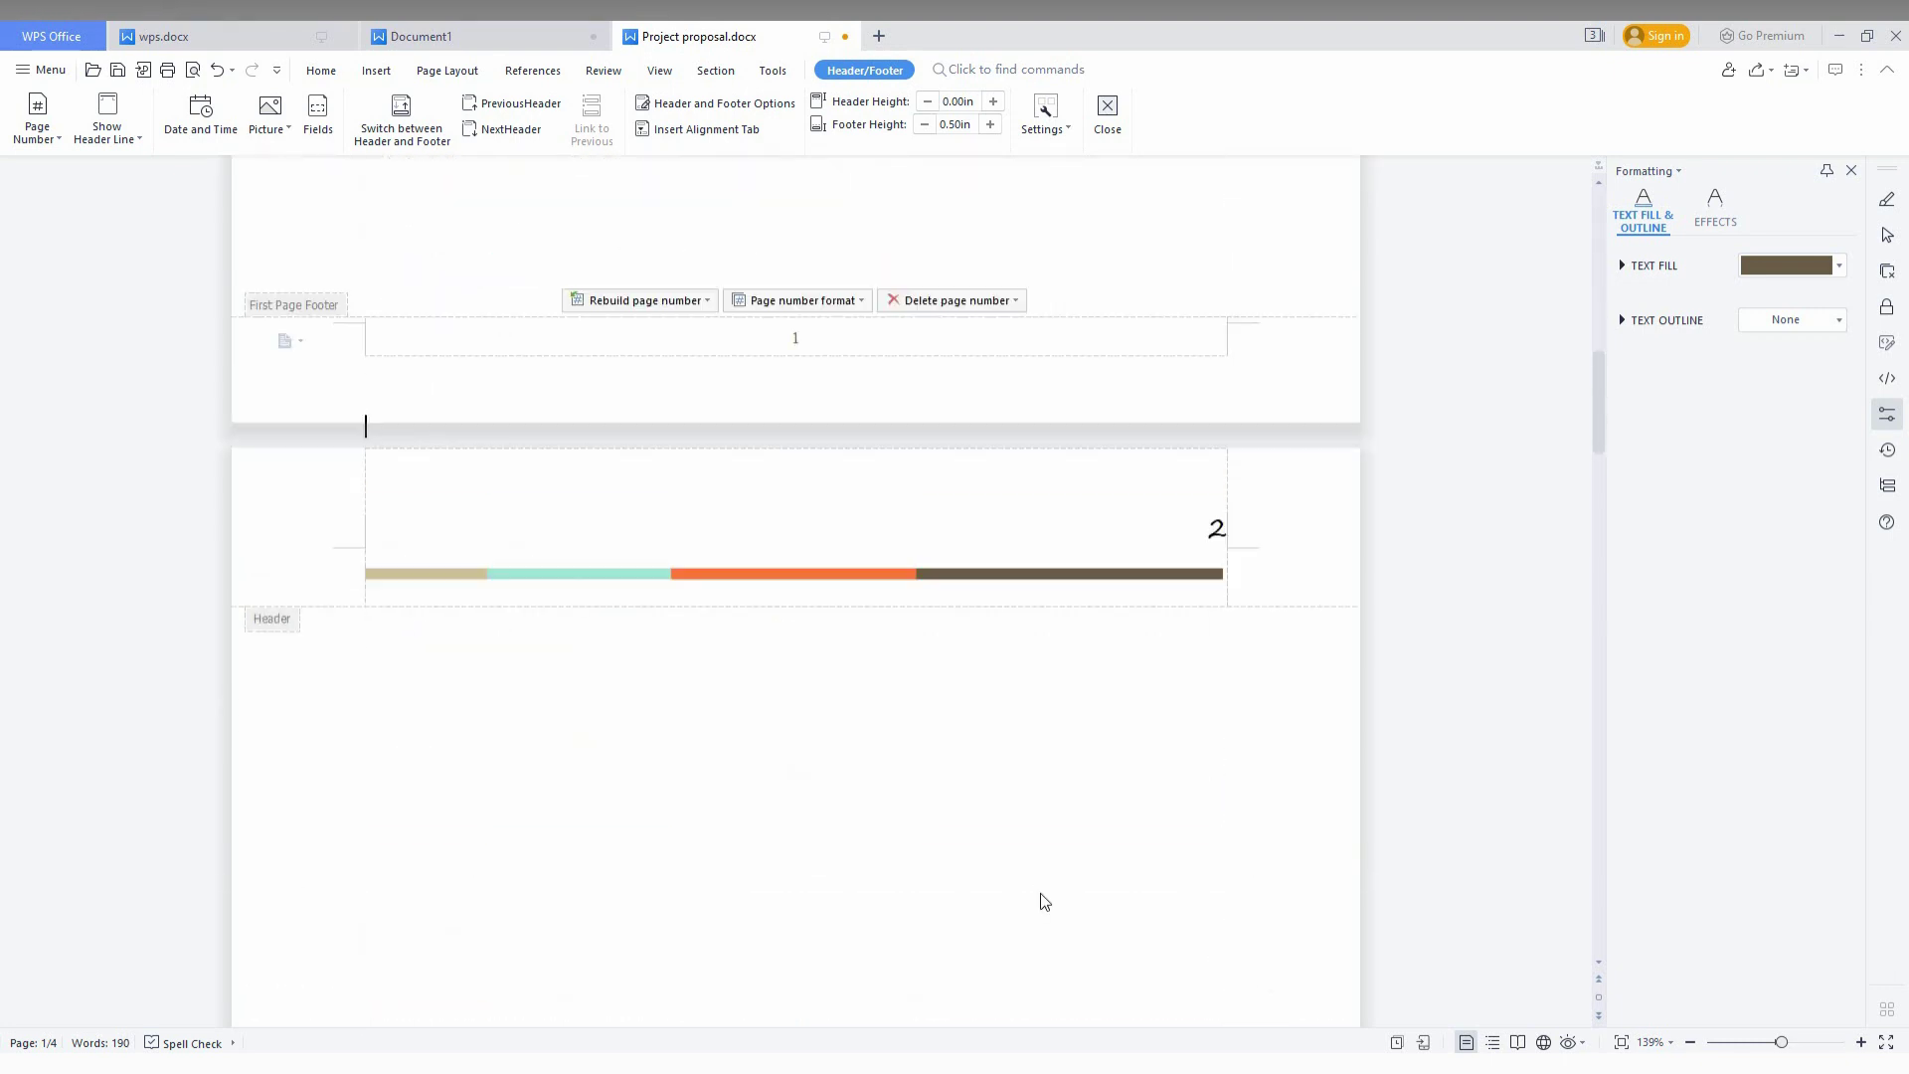
{"action": "scroll", "coordinate": [1039, 892], "scroll_direction": "down", "scroll_amount": 9}
{"action": "scroll", "coordinate": [1040, 893], "scroll_direction": "up", "scroll_amount": 4}
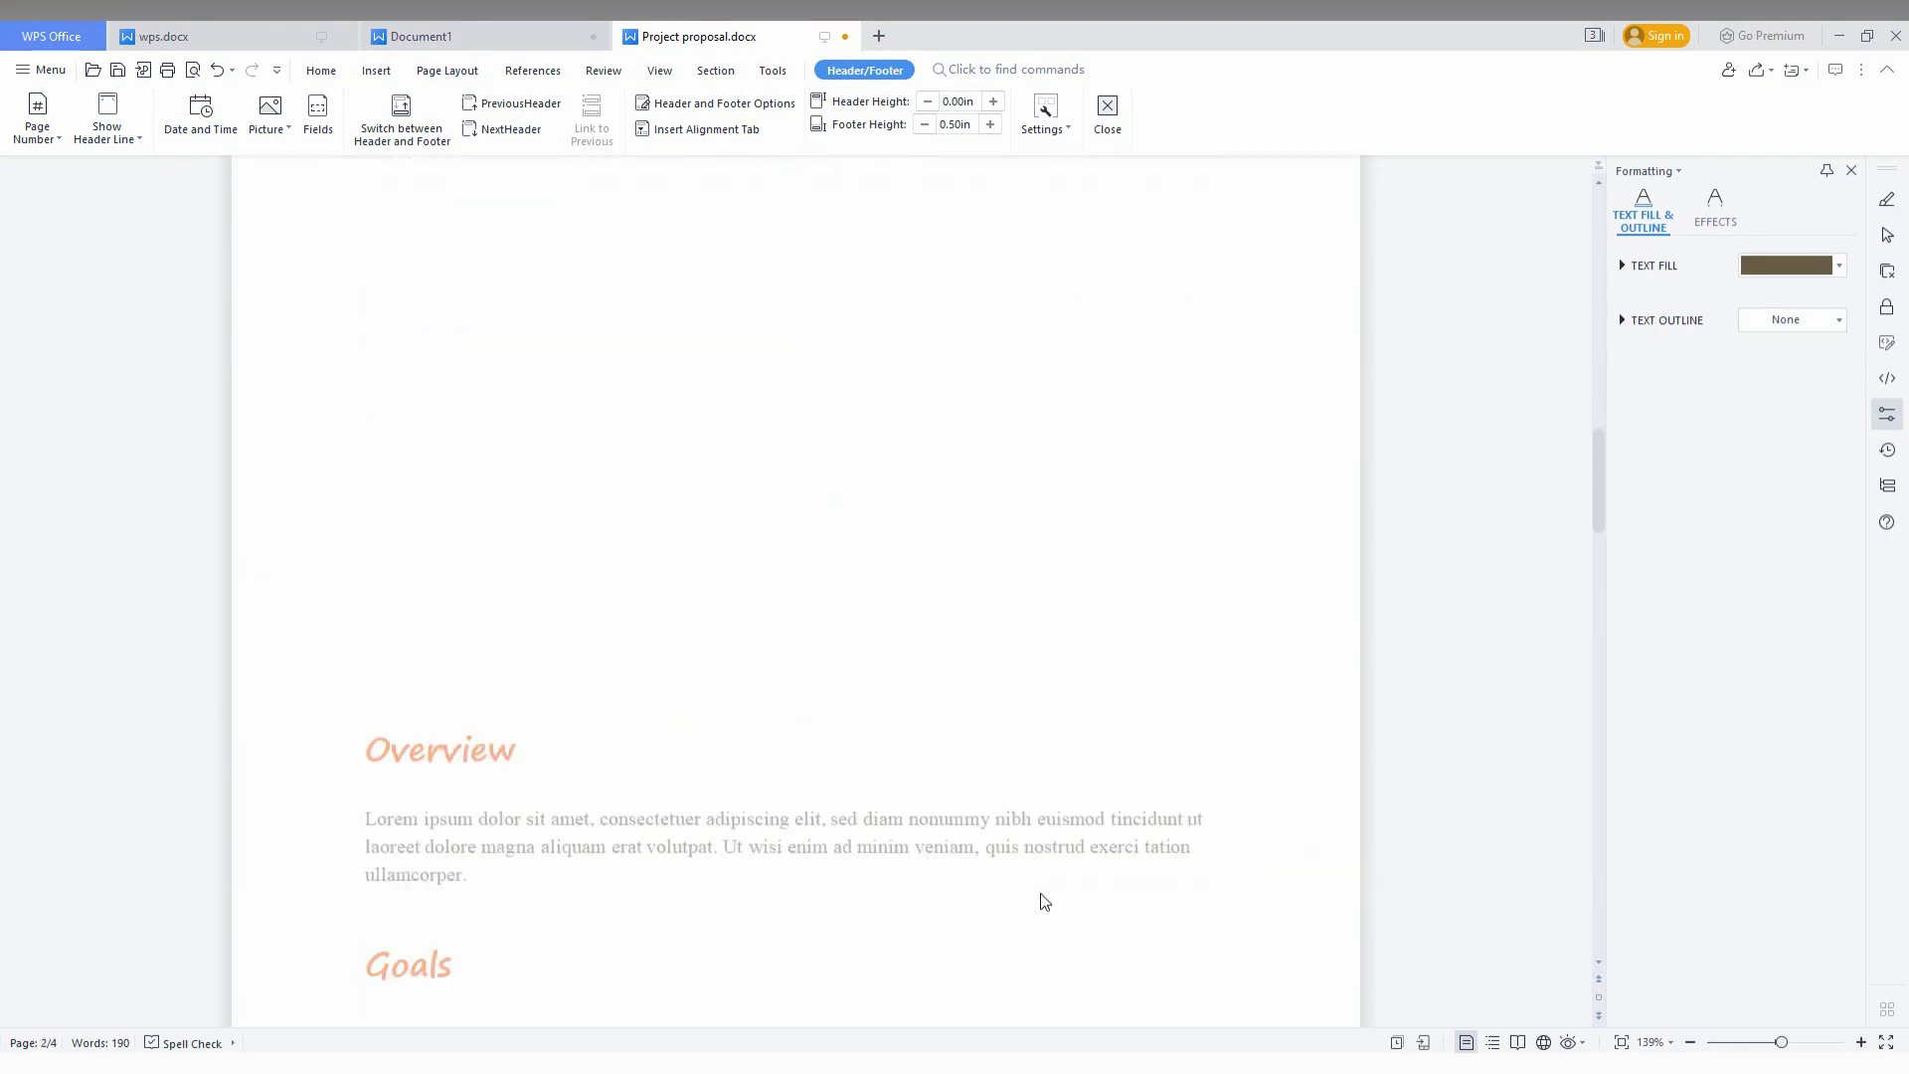
{"action": "scroll", "coordinate": [1039, 893], "scroll_direction": "up", "scroll_amount": 5}
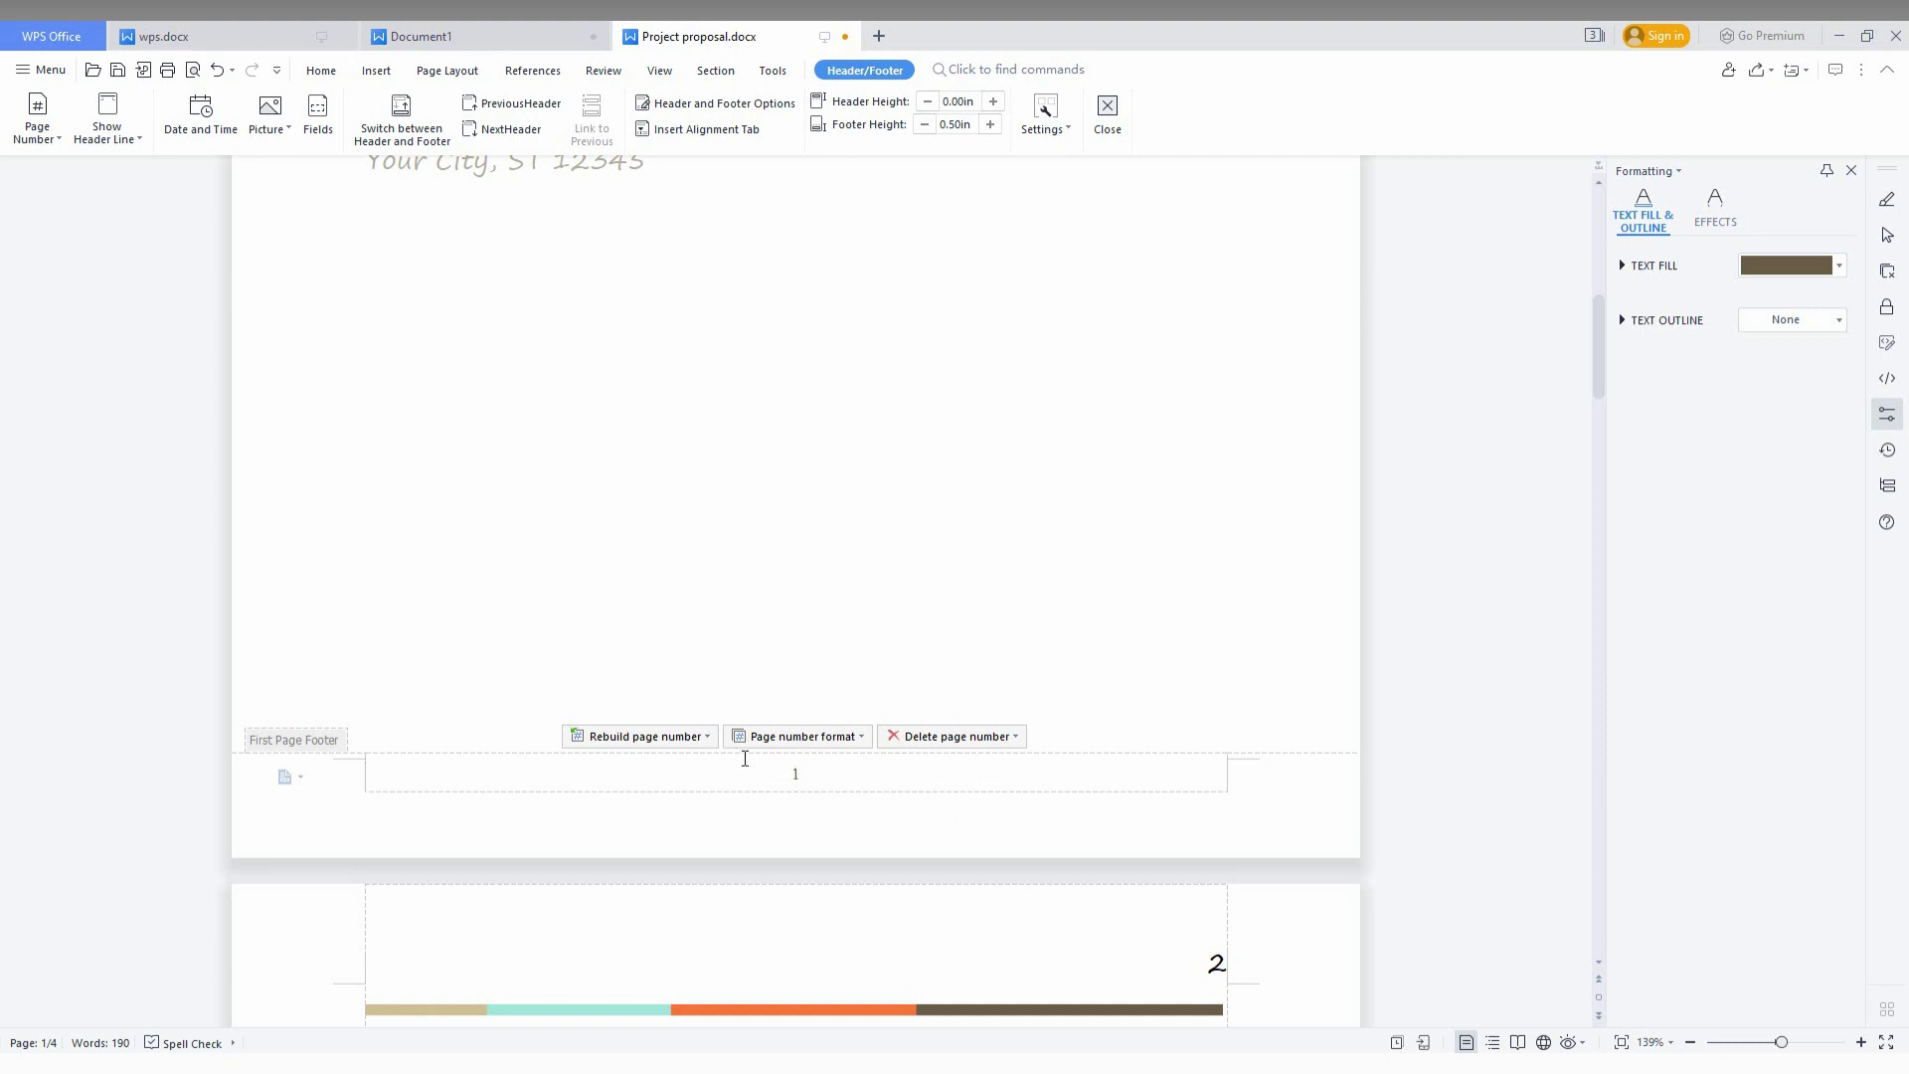
{"action": "left_click", "coordinate": [861, 738]}
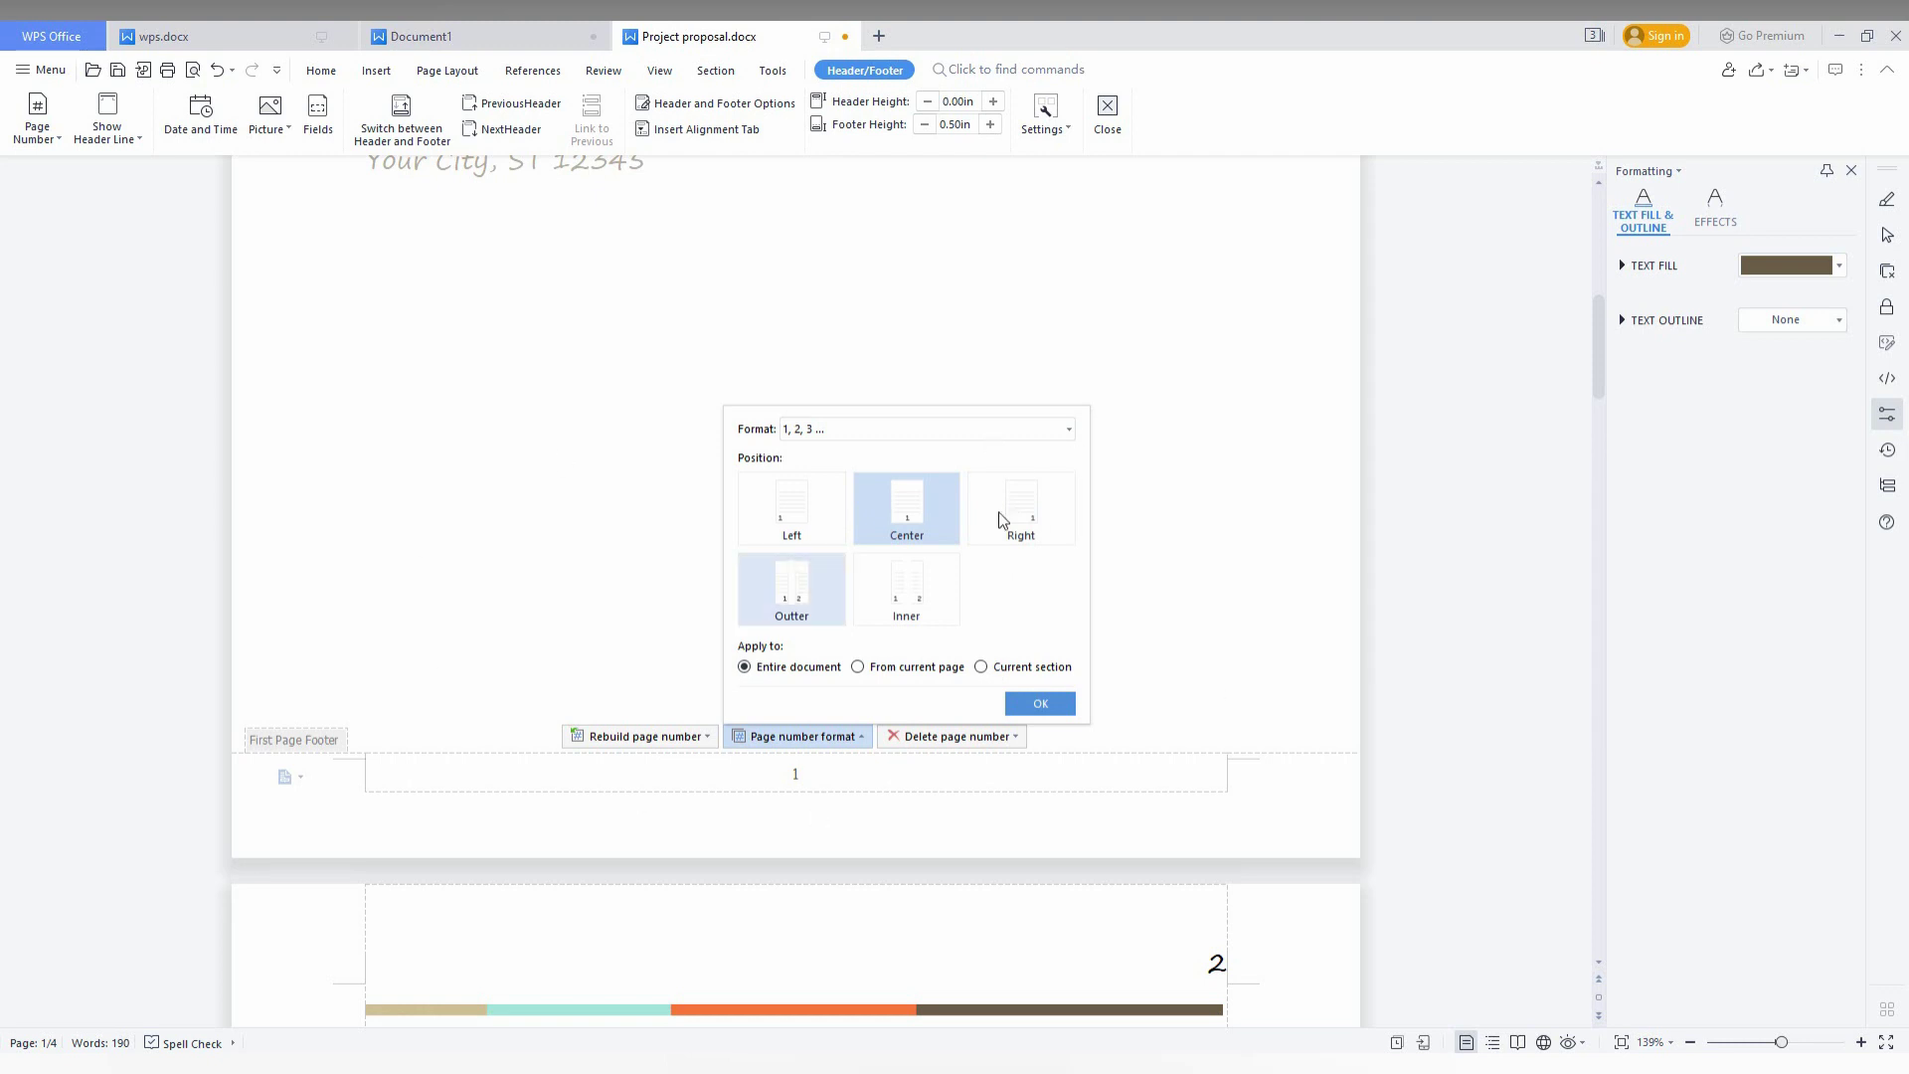
{"action": "left_click", "coordinate": [925, 438]}
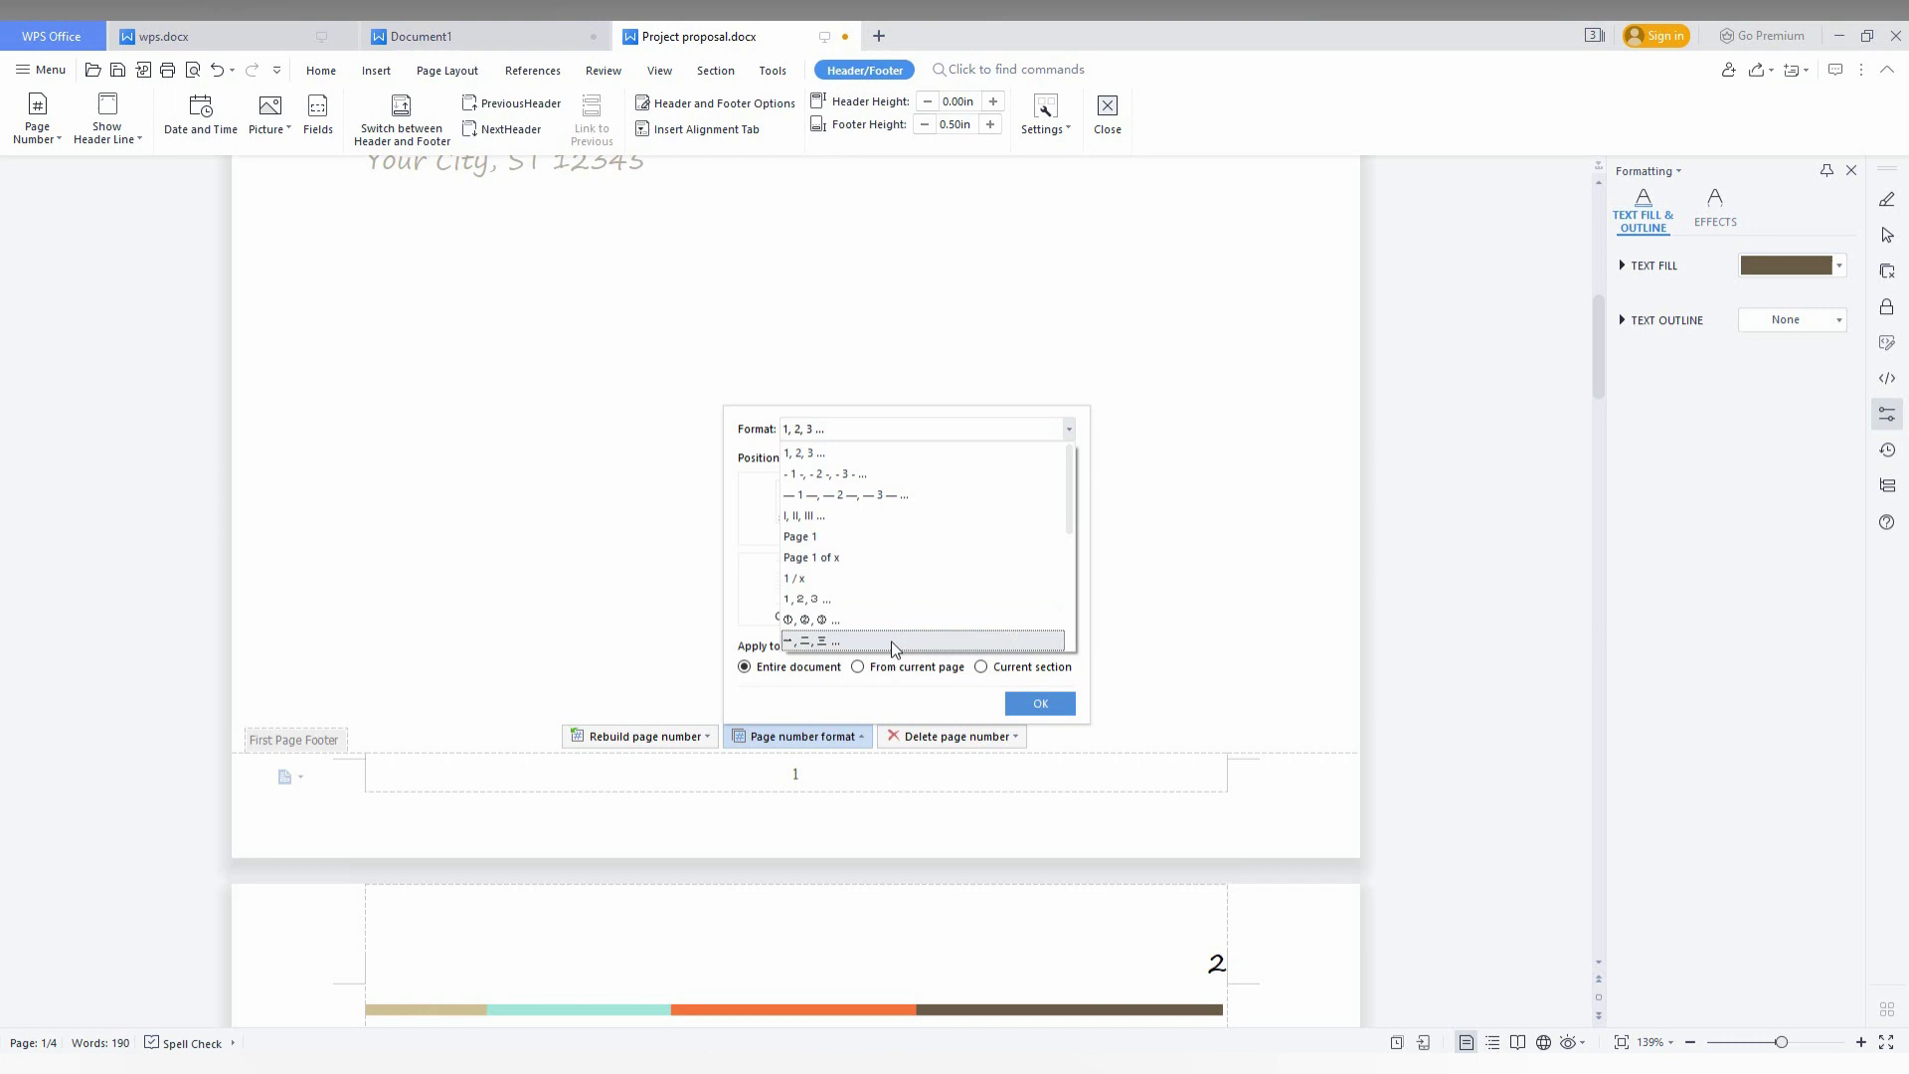
{"action": "scroll", "coordinate": [893, 641], "scroll_direction": "down", "scroll_amount": 3}
{"action": "scroll", "coordinate": [897, 646], "scroll_direction": "up", "scroll_amount": 3}
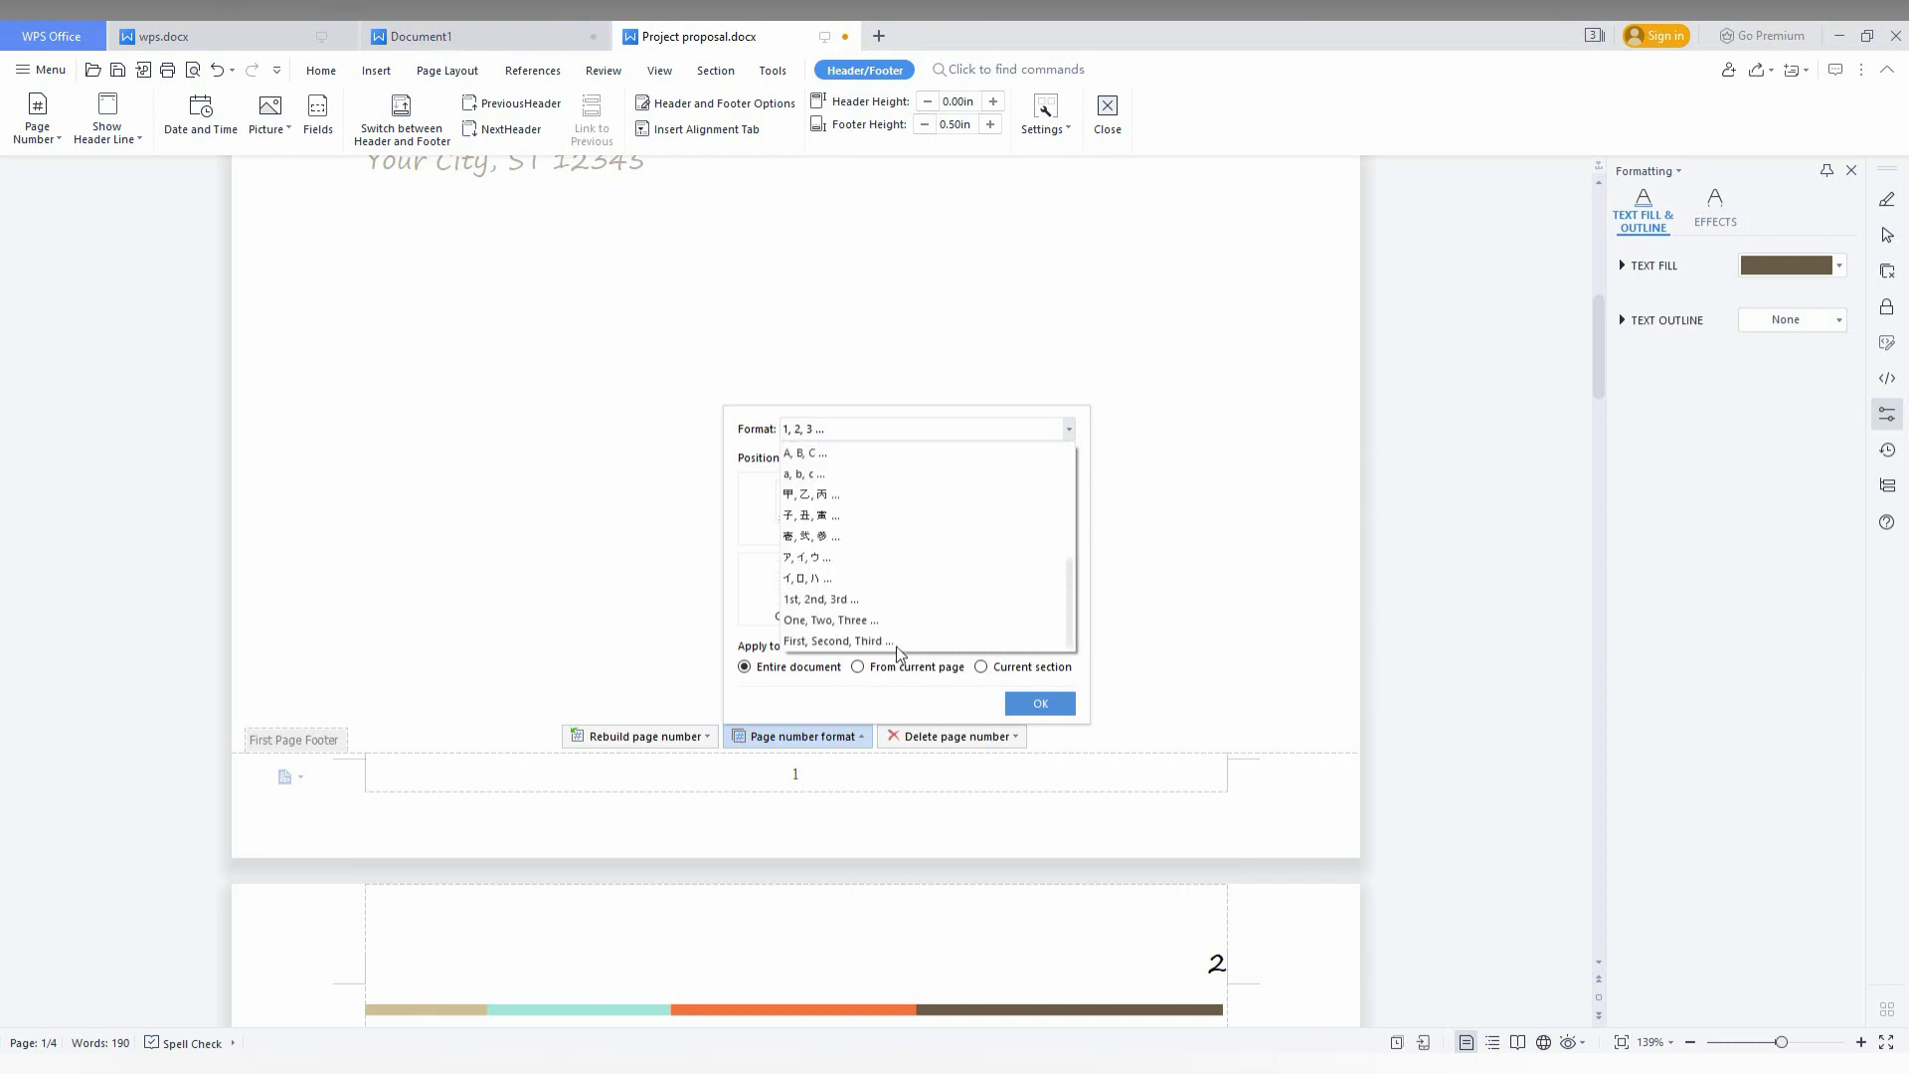
{"action": "left_click", "coordinate": [1039, 706]}
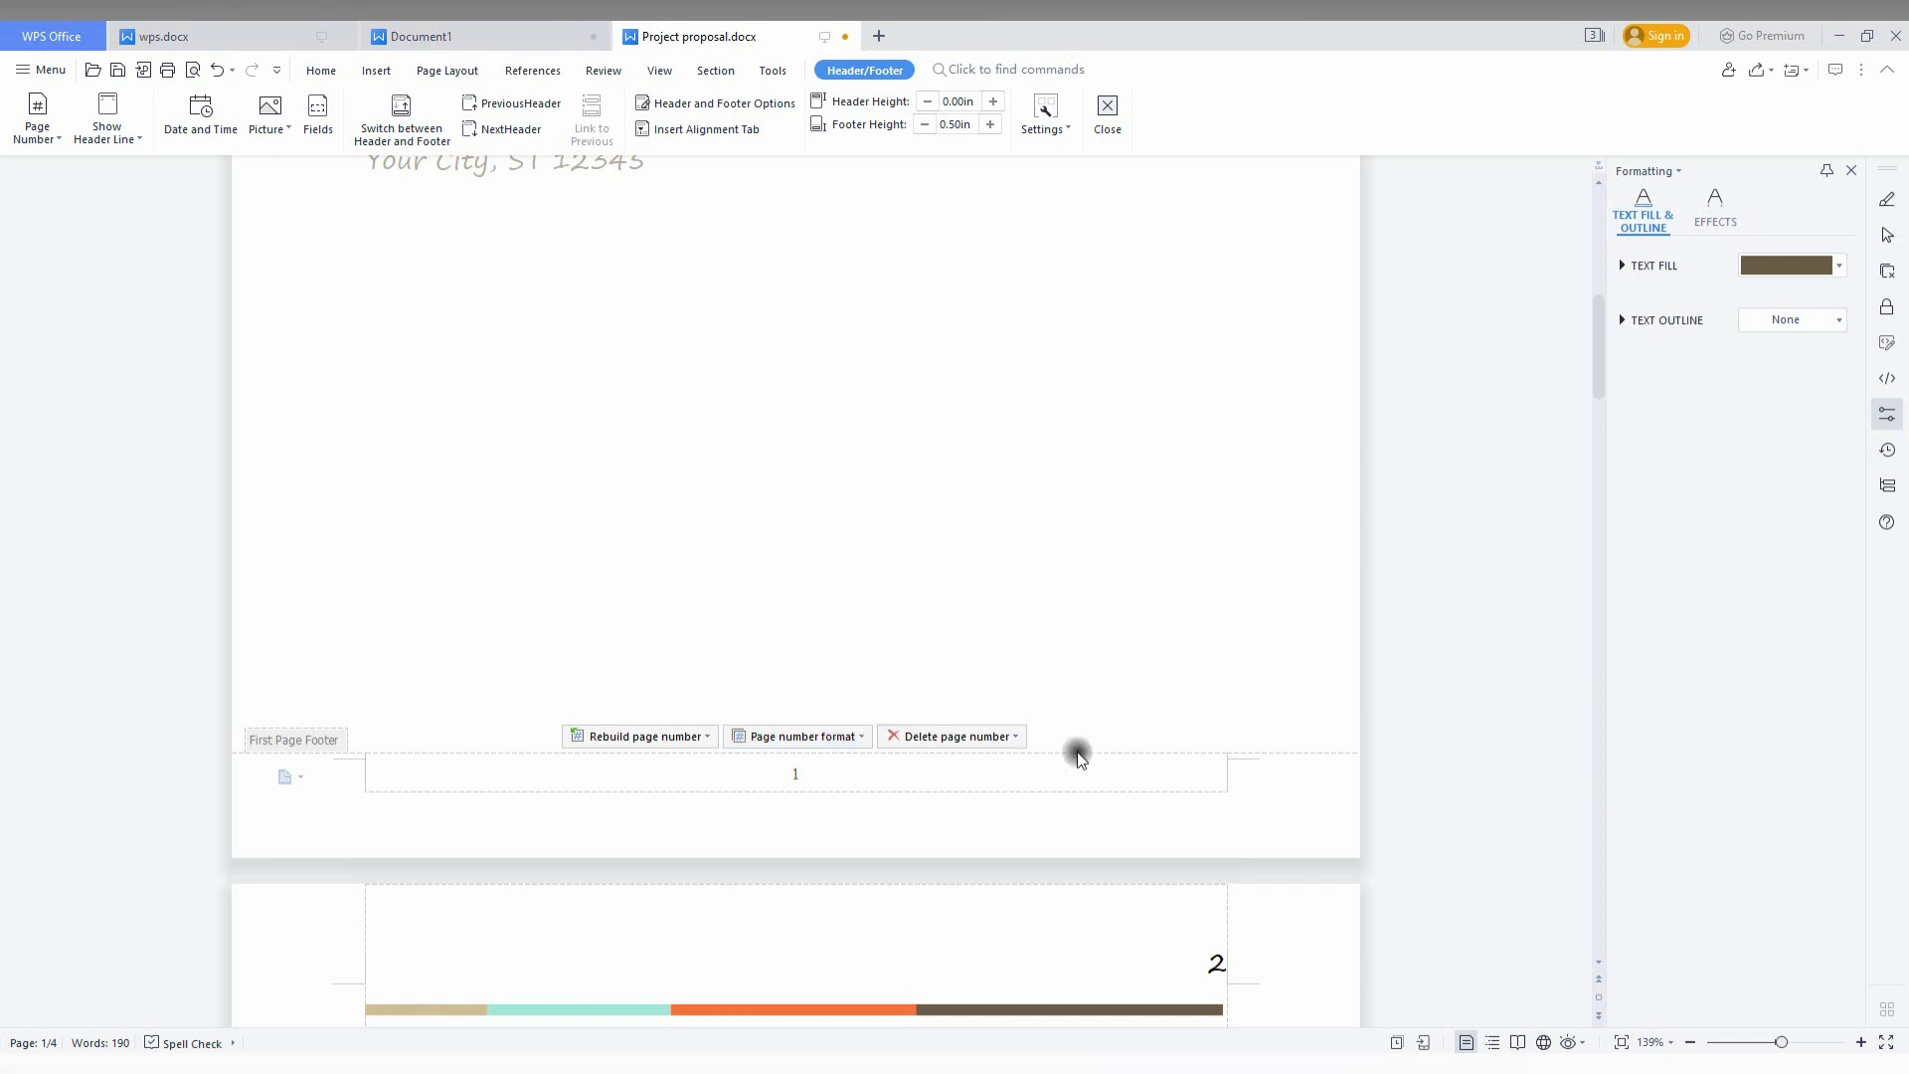
Apply an Outer shadow preset from the Effects tab's Shadow list, then close the Formatting pane
{"action": "scroll", "coordinate": [1078, 752], "scroll_direction": "up", "scroll_amount": 6}
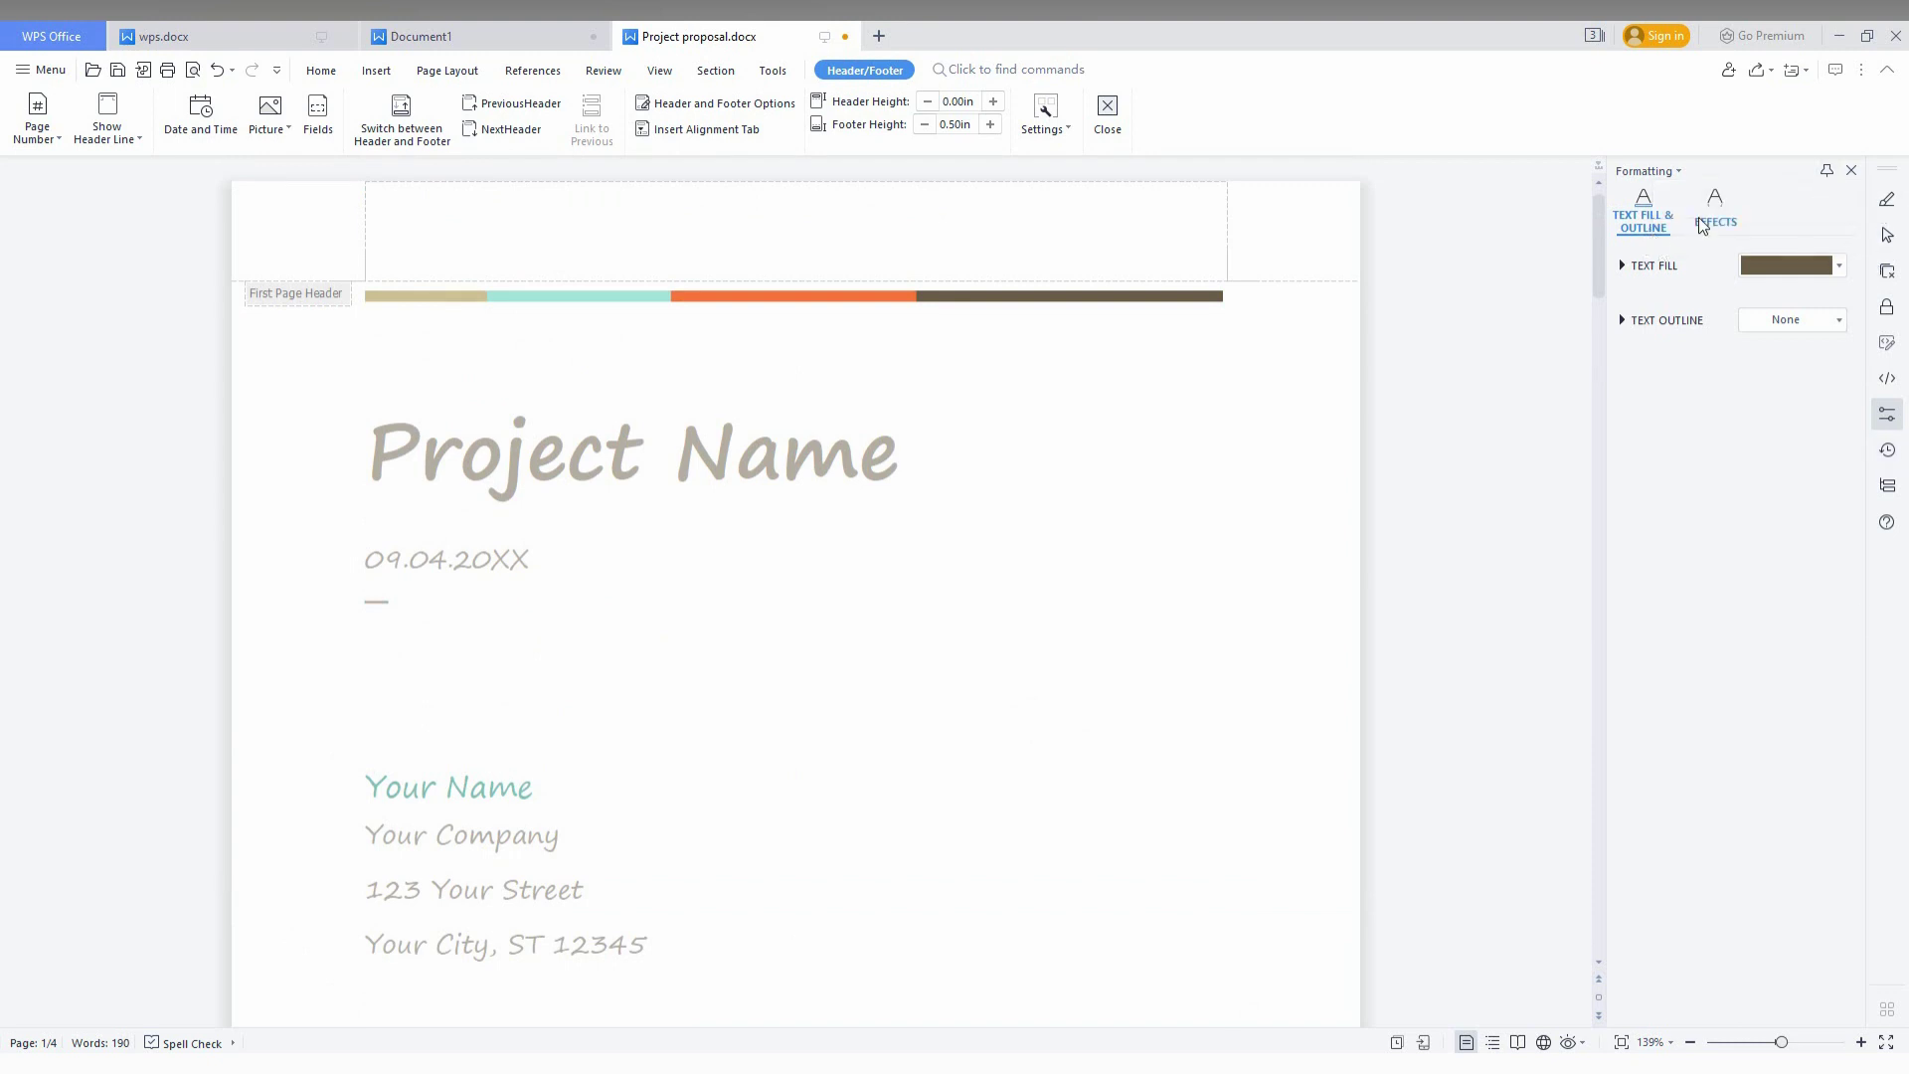
{"action": "left_click", "coordinate": [1702, 217]}
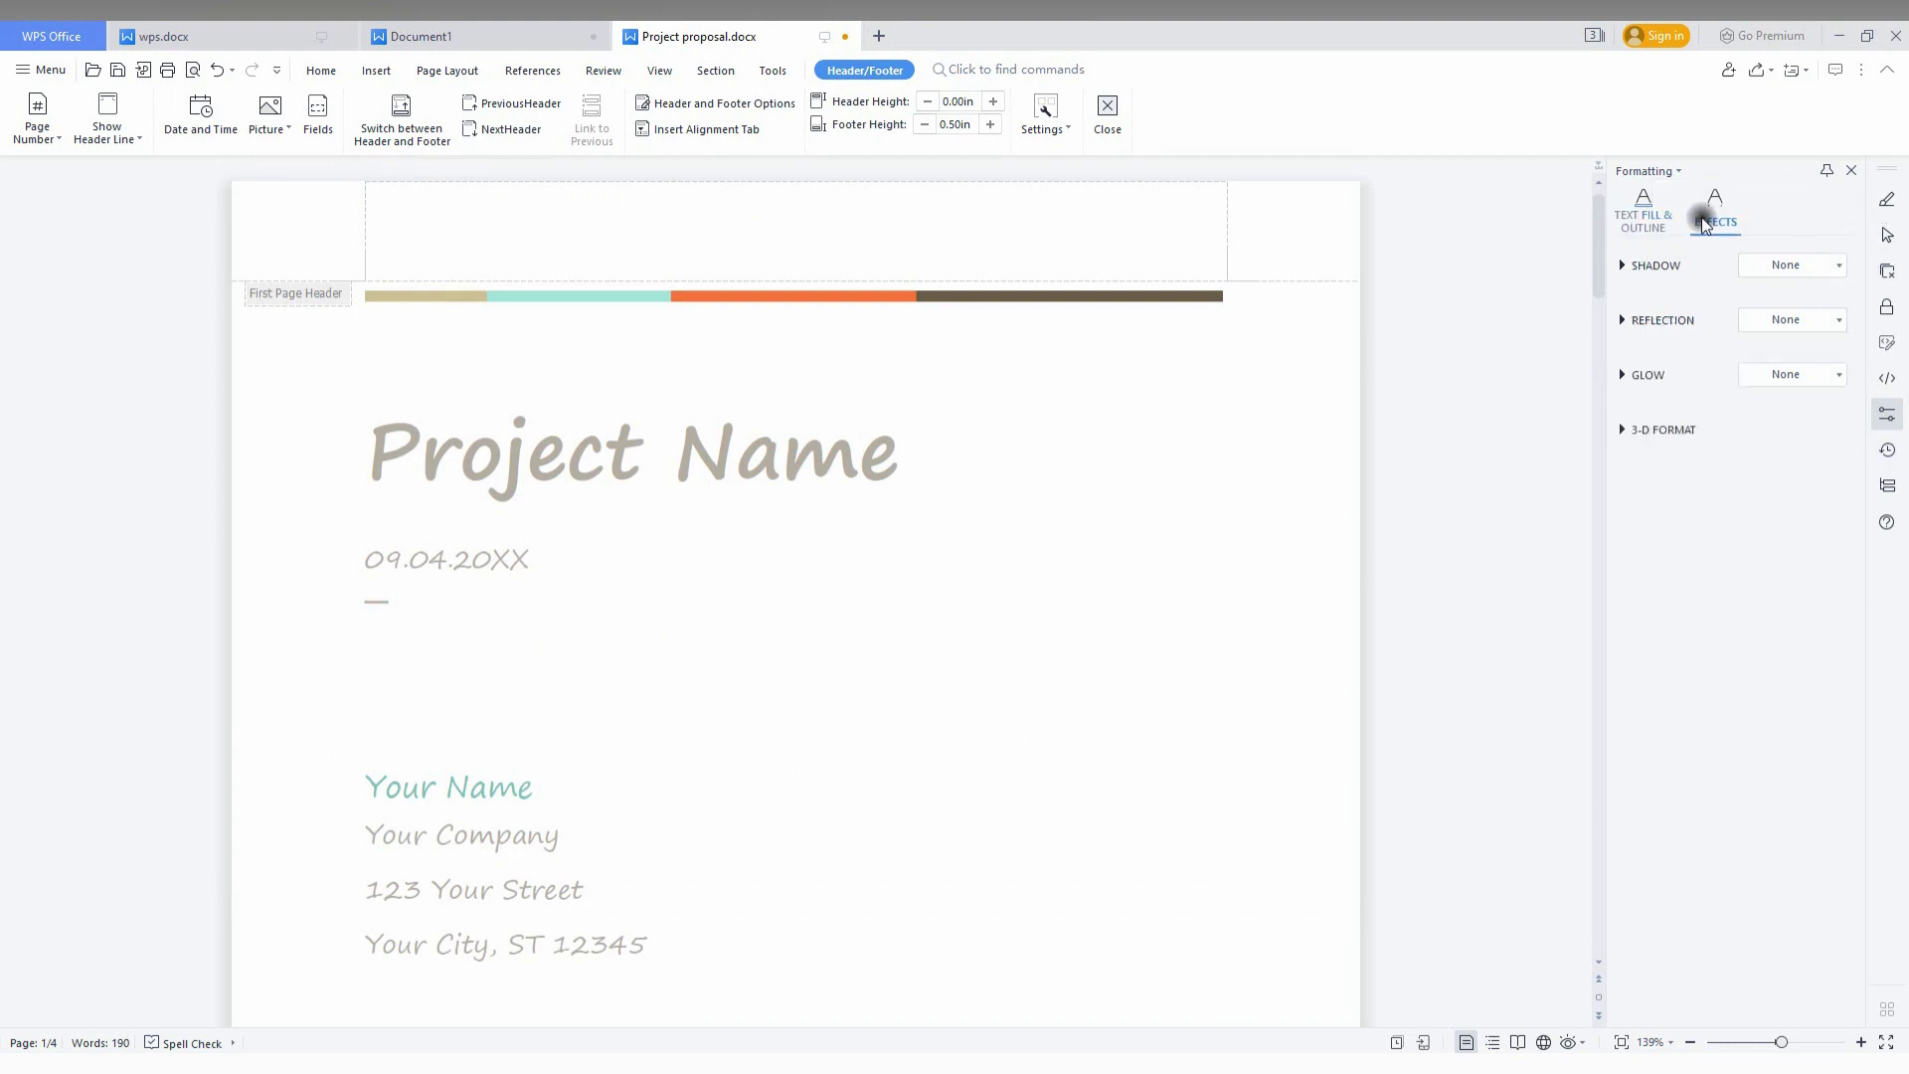
{"action": "left_click", "coordinate": [1769, 263]}
{"action": "left_click", "coordinate": [1748, 427]}
{"action": "scroll", "coordinate": [1155, 712], "scroll_direction": "down", "scroll_amount": 8}
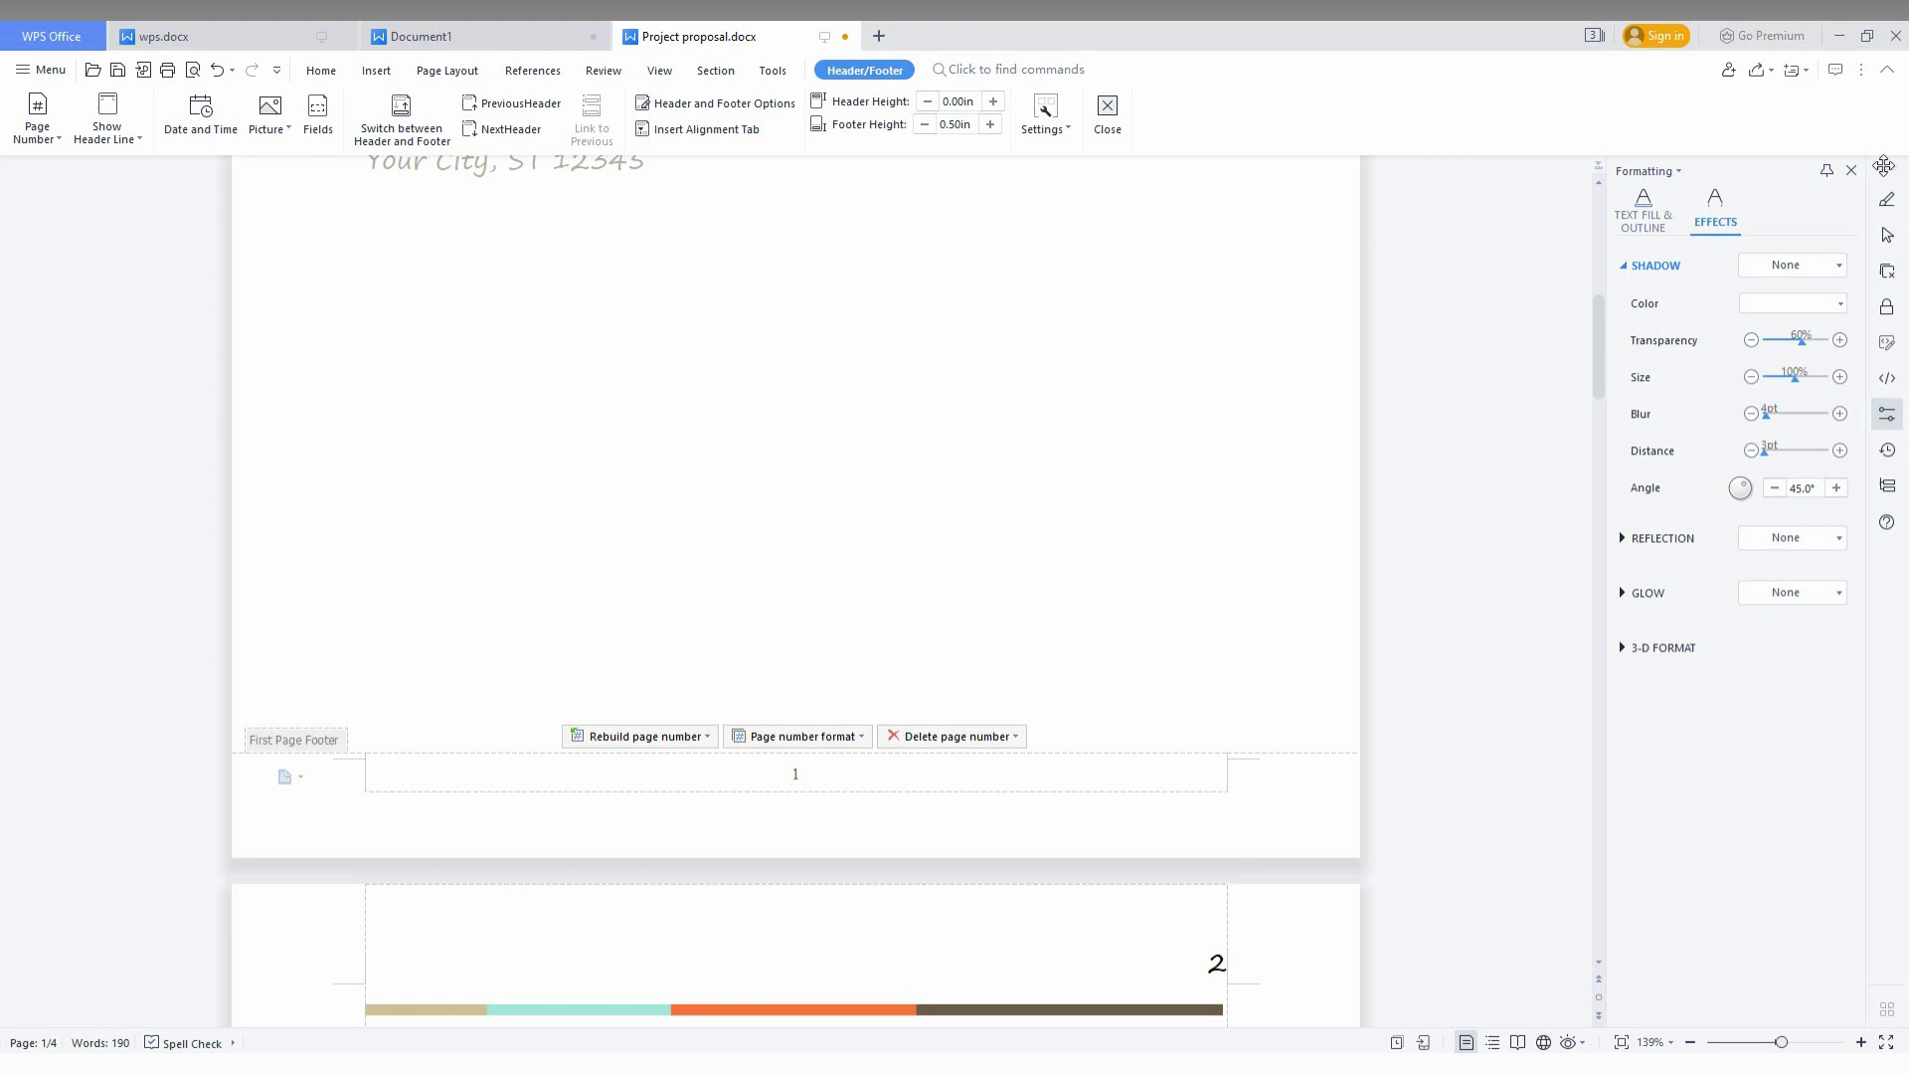
{"action": "left_click", "coordinate": [1851, 170]}
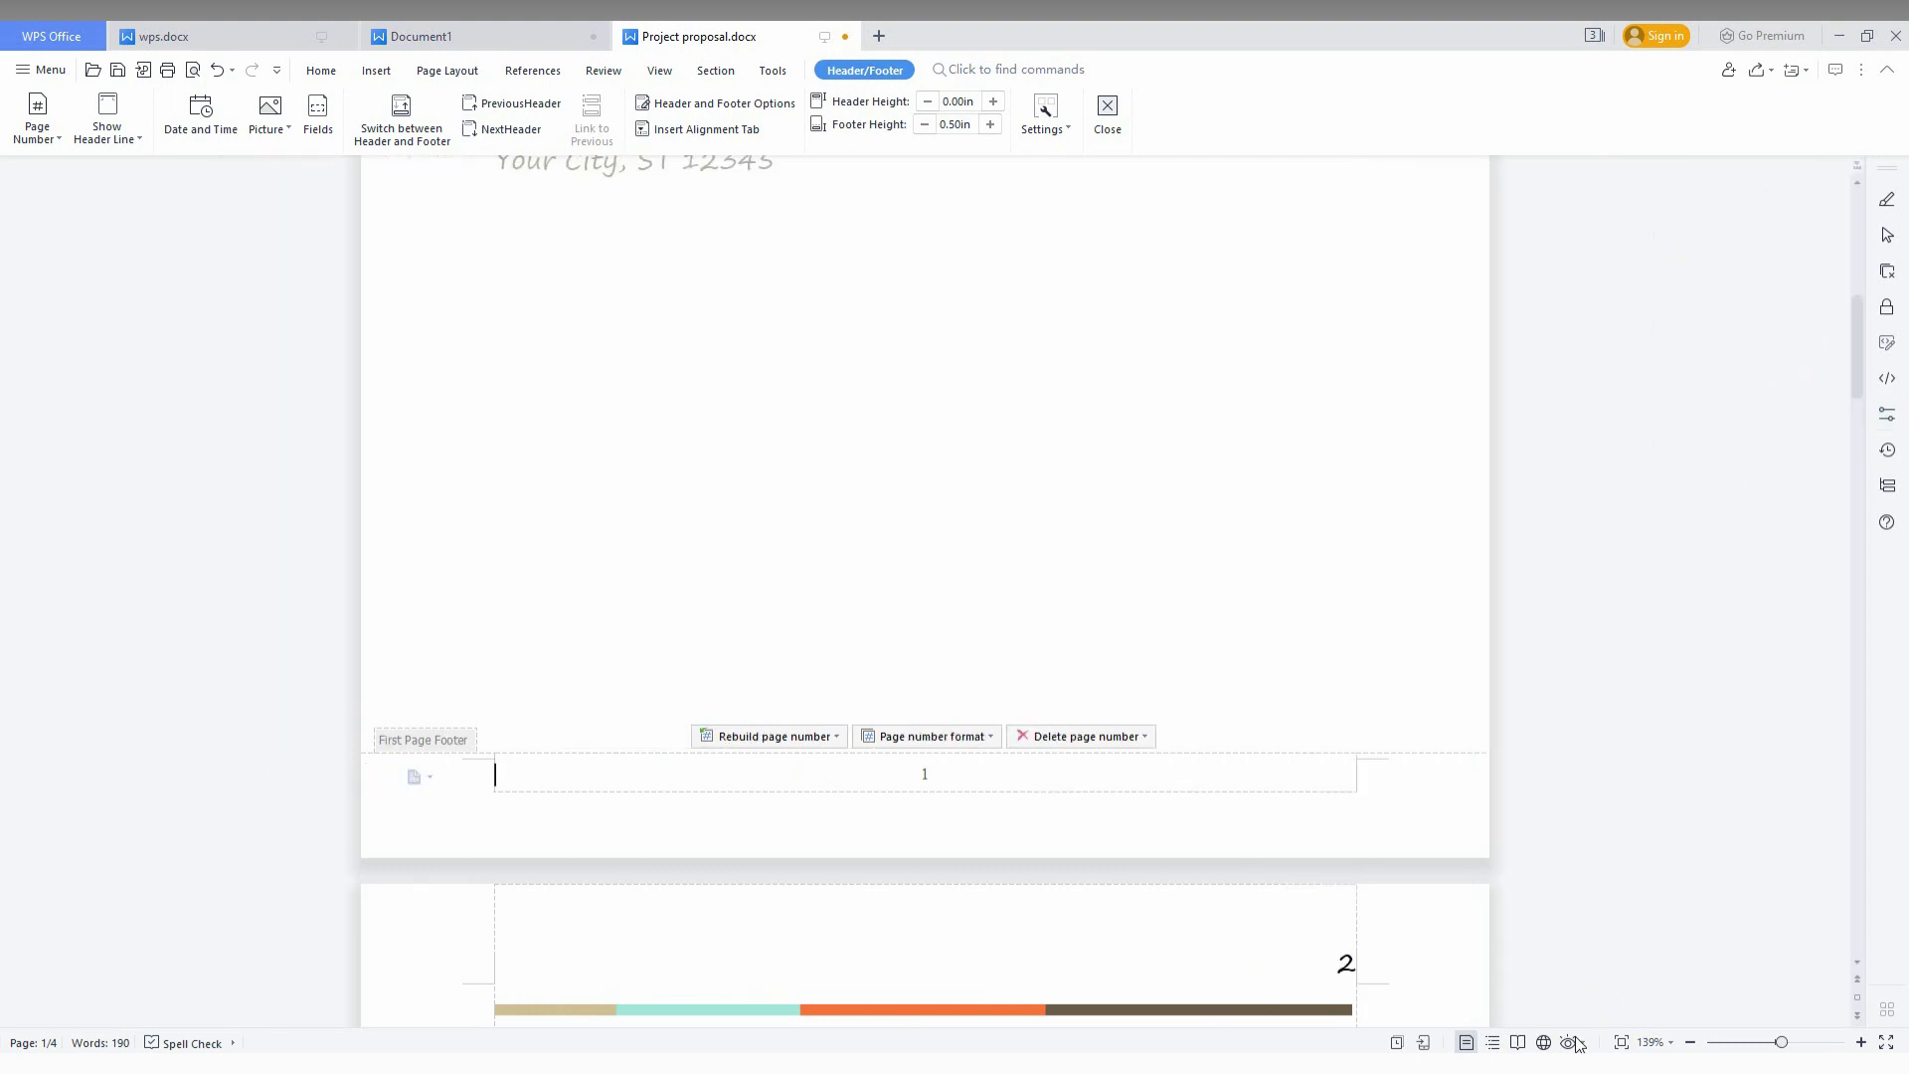
{"action": "scroll", "coordinate": [1587, 939], "scroll_direction": "down", "scroll_amount": 4}
{"action": "scroll", "coordinate": [1589, 938], "scroll_direction": "down", "scroll_amount": 3}
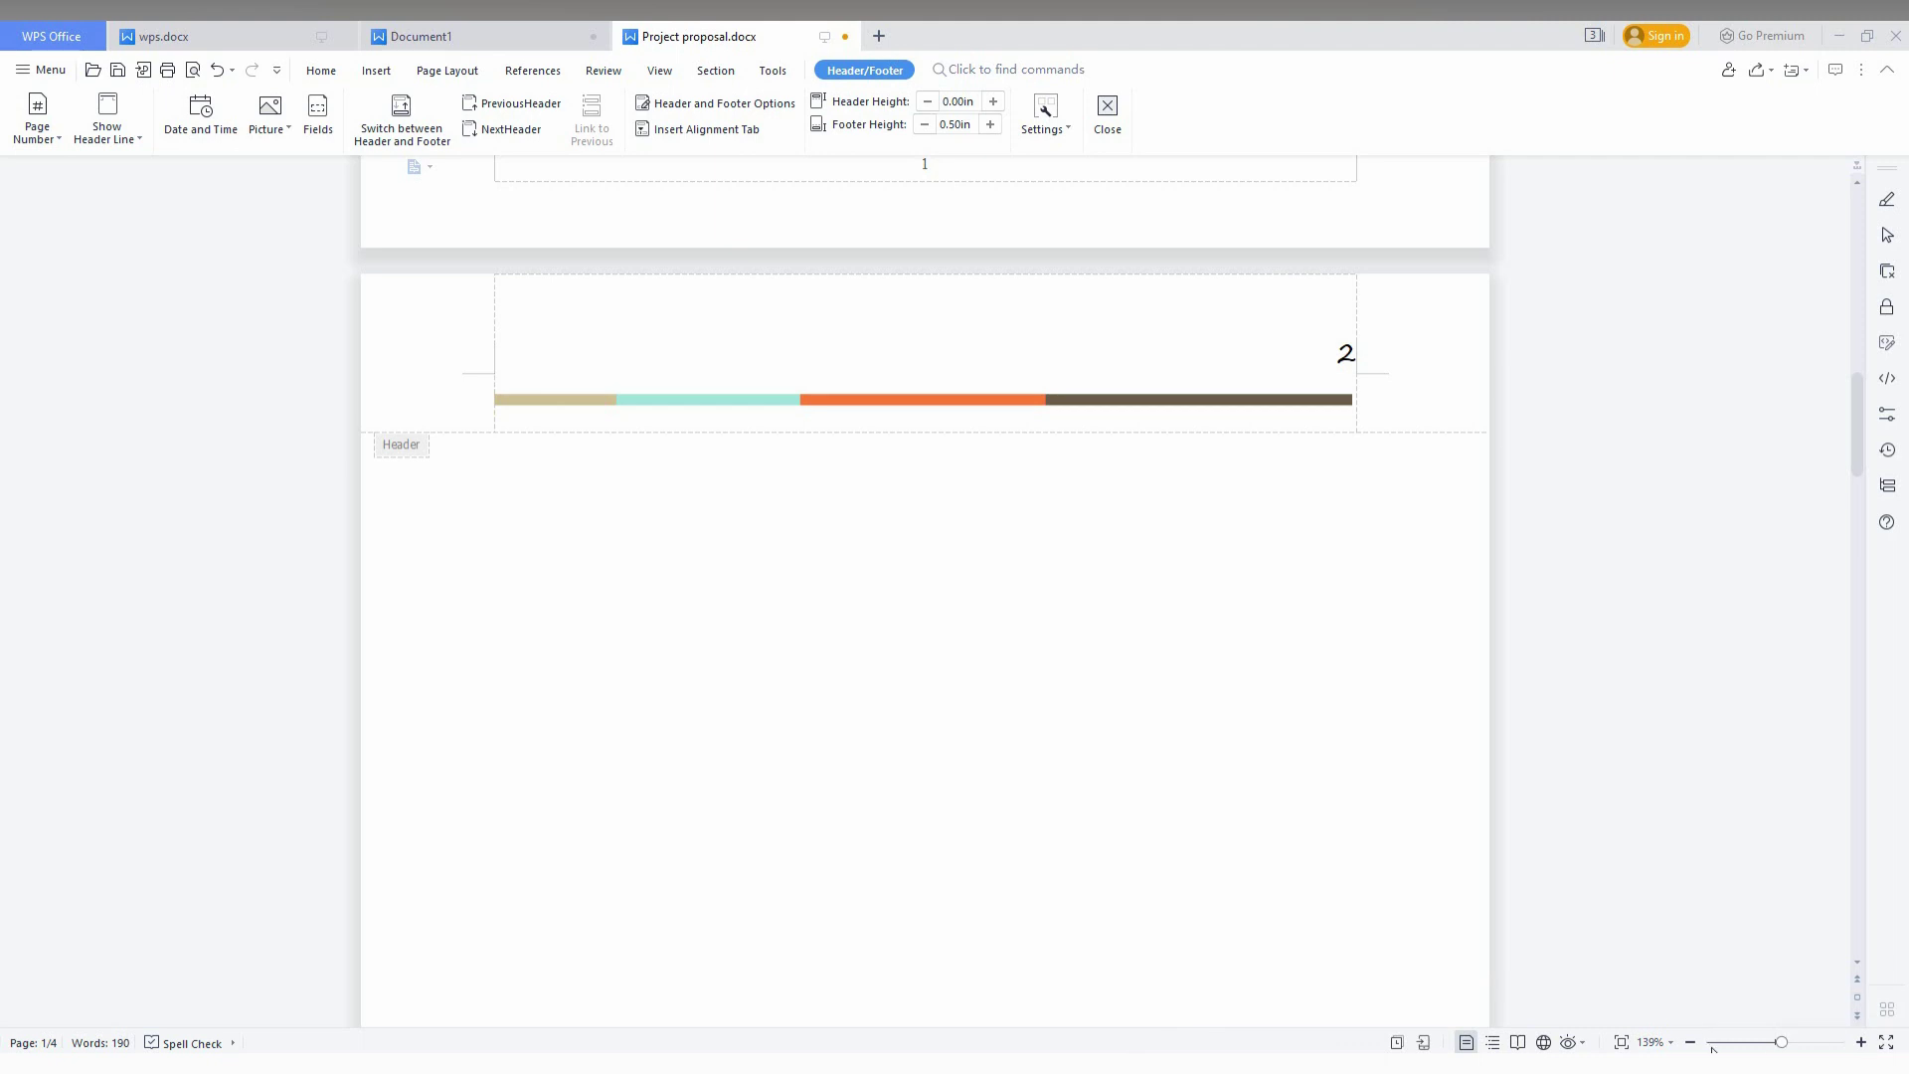
Zoom out to 80% so pages 1 and 2 sit side by side, then return to the top
{"action": "left_click", "coordinate": [1690, 1042]}
{"action": "left_click", "coordinate": [1690, 1042]}
{"action": "left_click", "coordinate": [1690, 1042]}
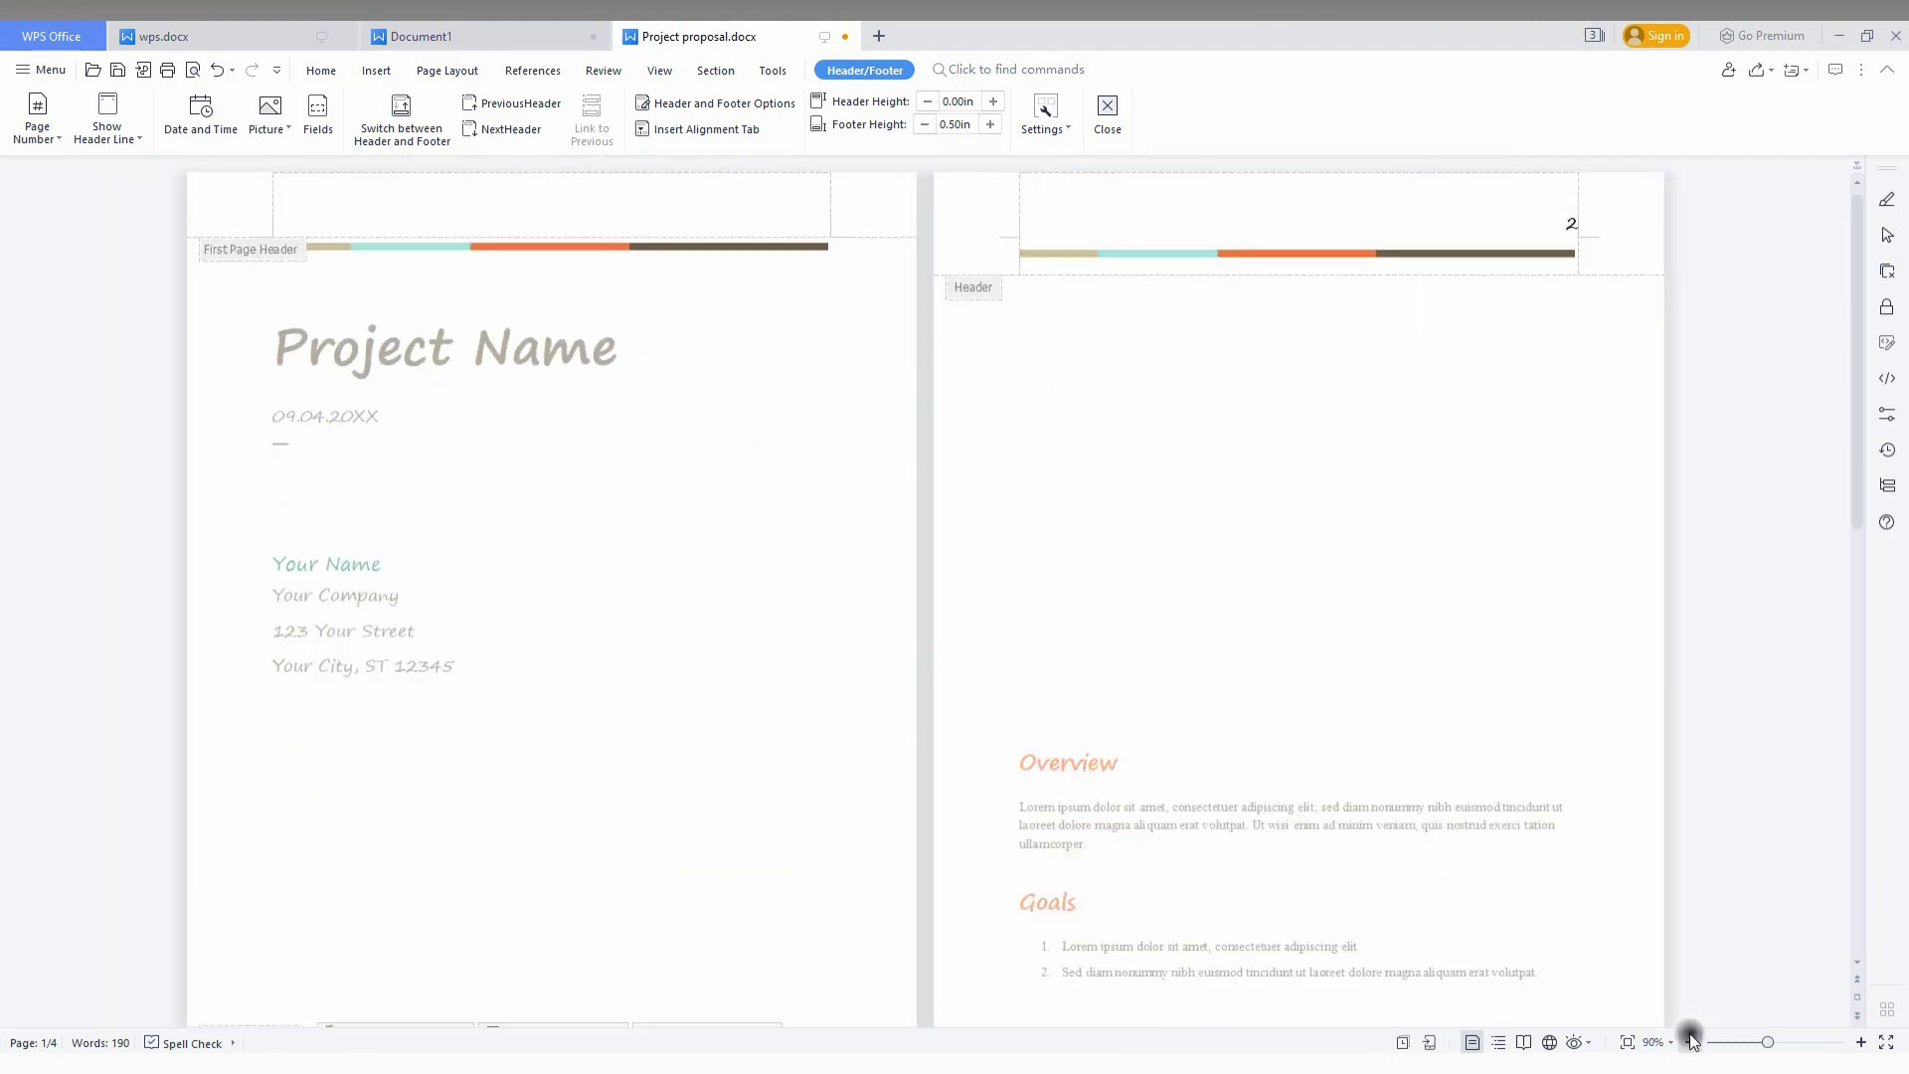
{"action": "left_click", "coordinate": [1691, 1042]}
{"action": "scroll", "coordinate": [1747, 736], "scroll_direction": "down", "scroll_amount": 6}
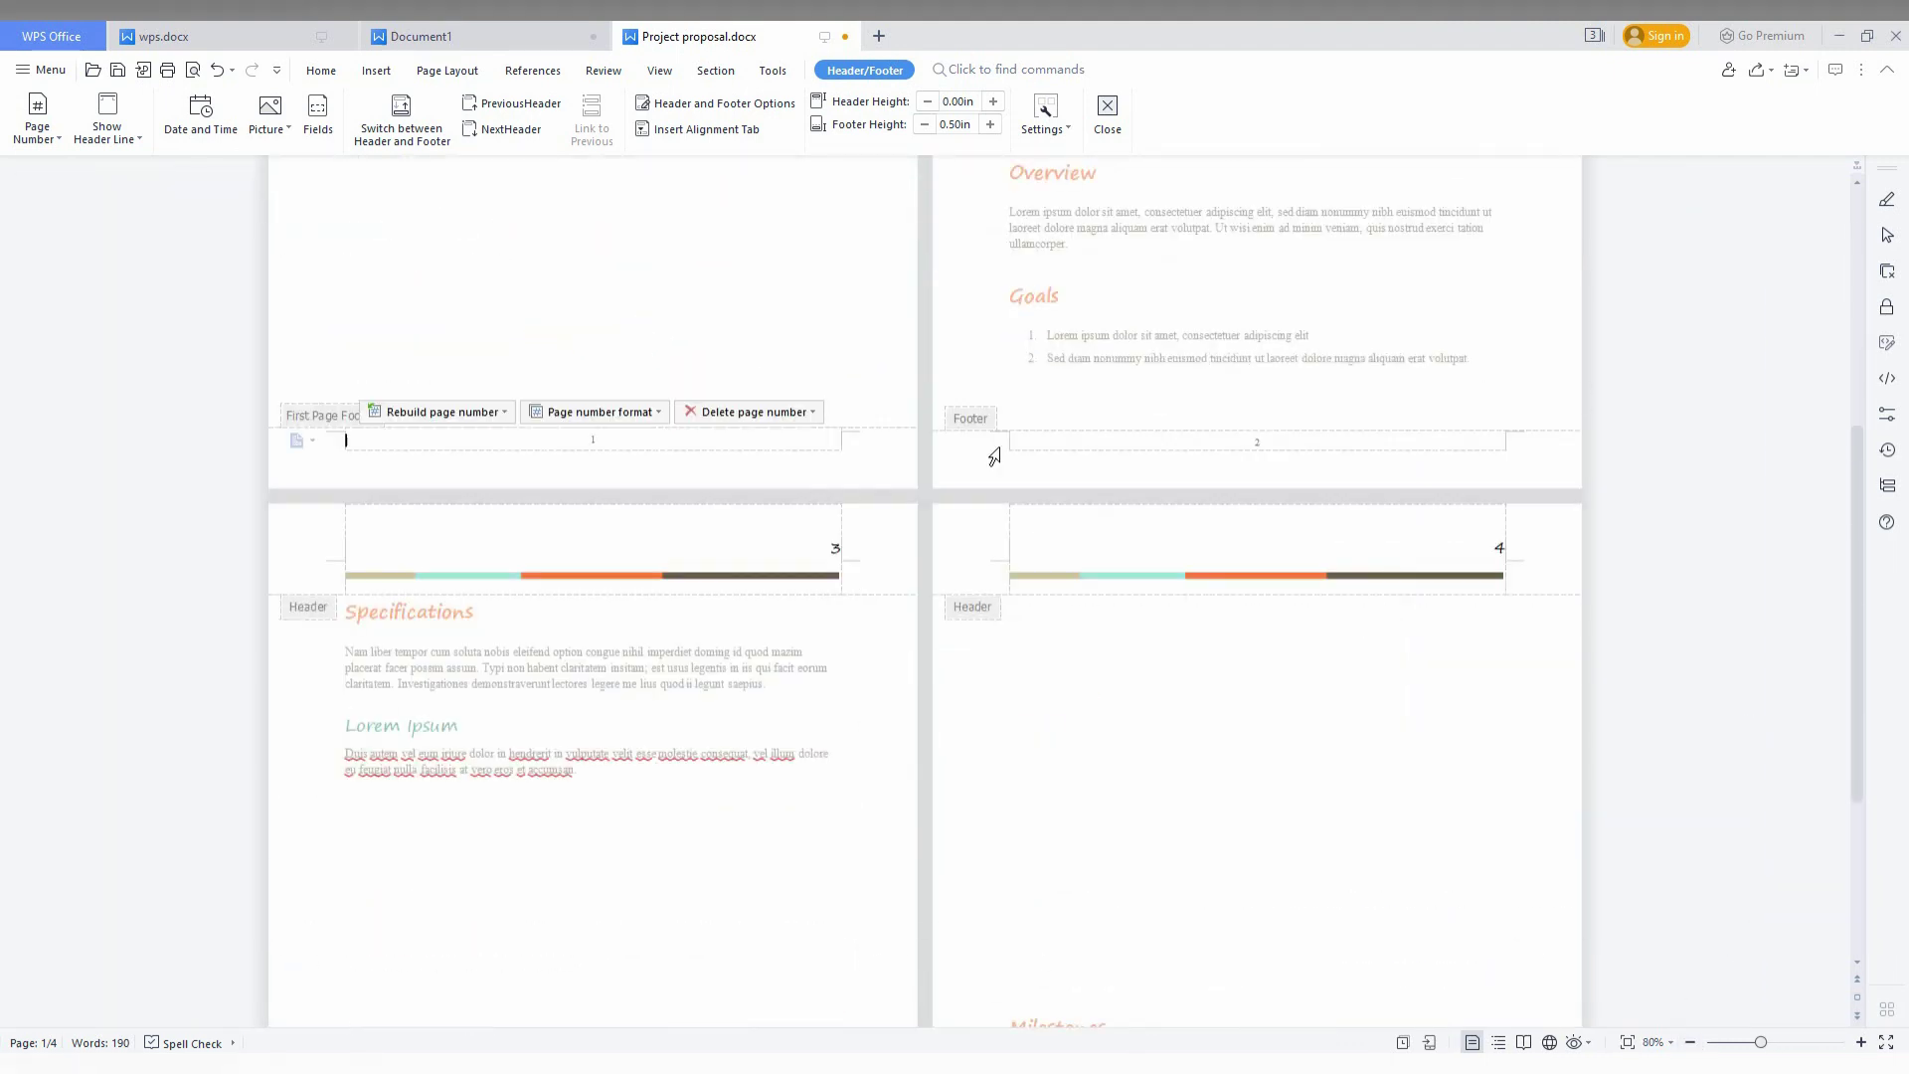
{"action": "scroll", "coordinate": [1203, 802], "scroll_direction": "down", "scroll_amount": 3}
{"action": "scroll", "coordinate": [1203, 802], "scroll_direction": "up", "scroll_amount": 4}
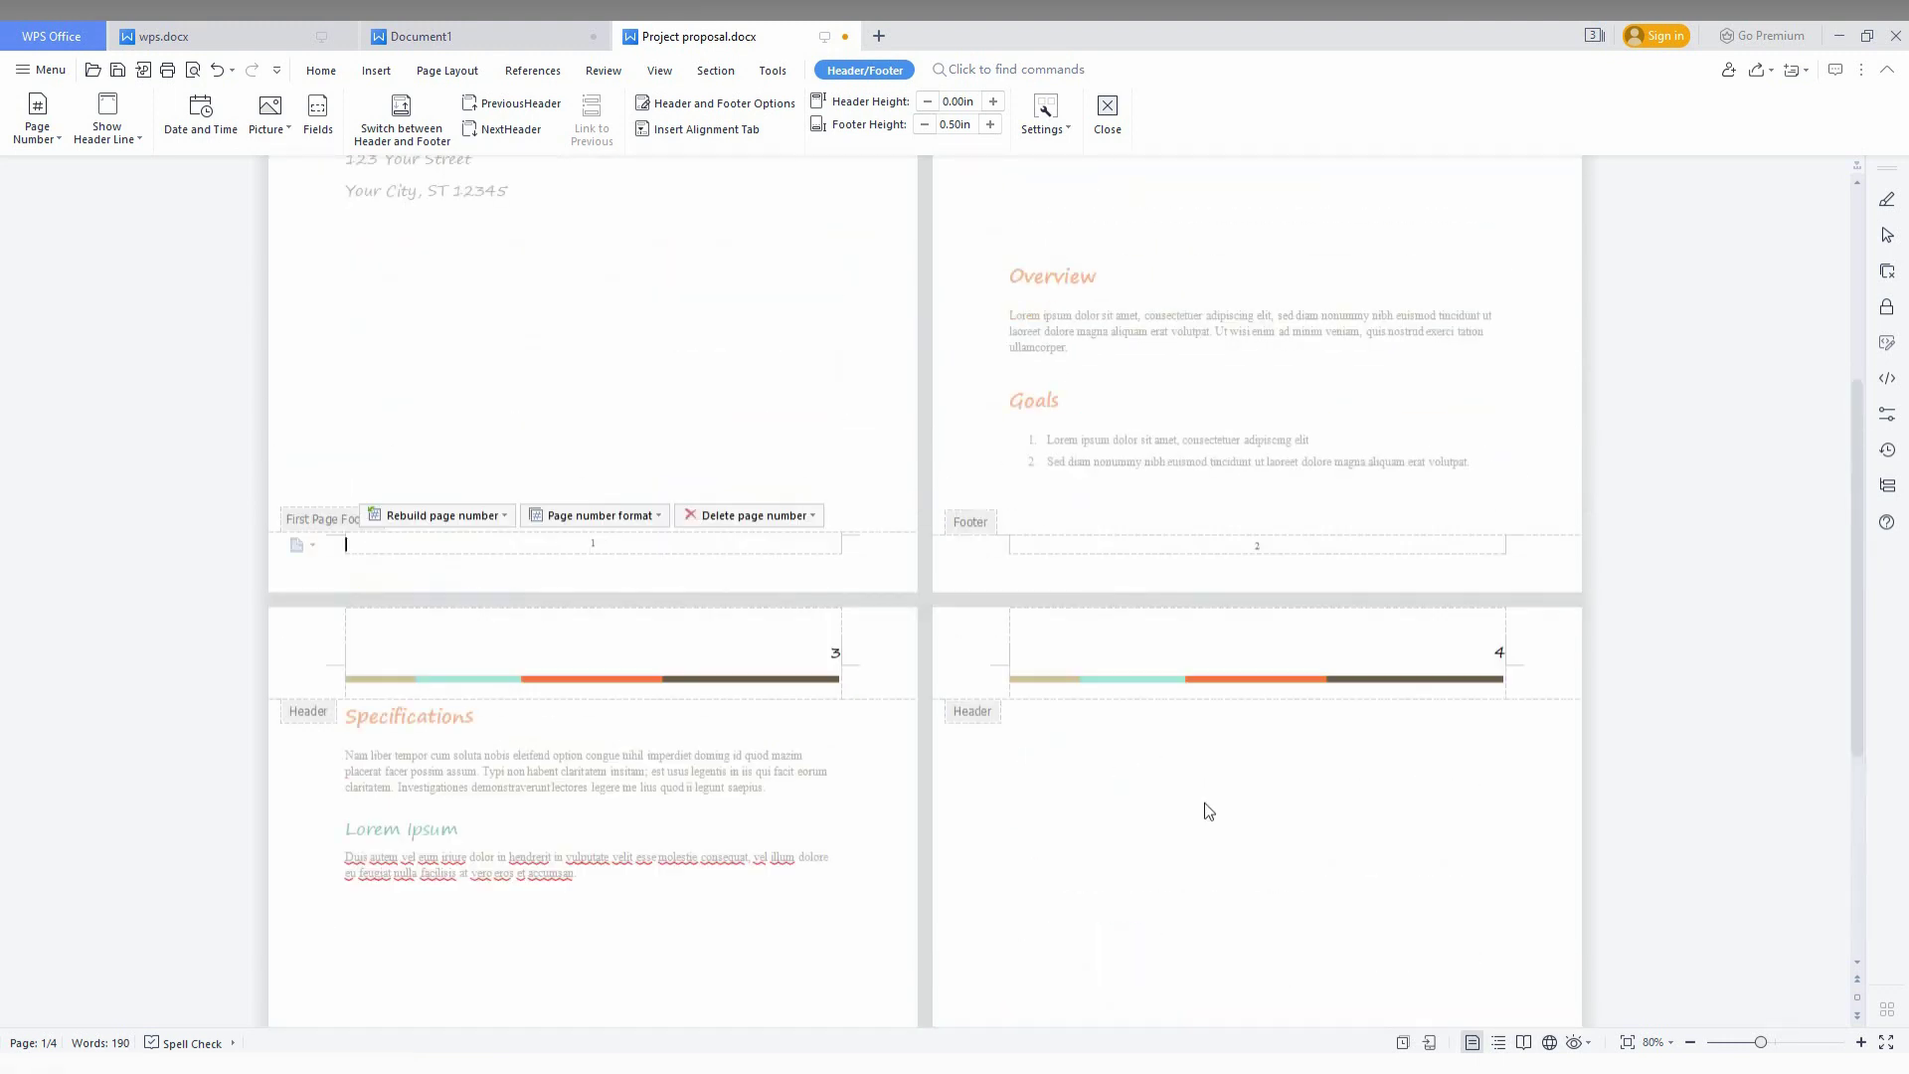
{"action": "scroll", "coordinate": [1086, 726], "scroll_direction": "up", "scroll_amount": 3}
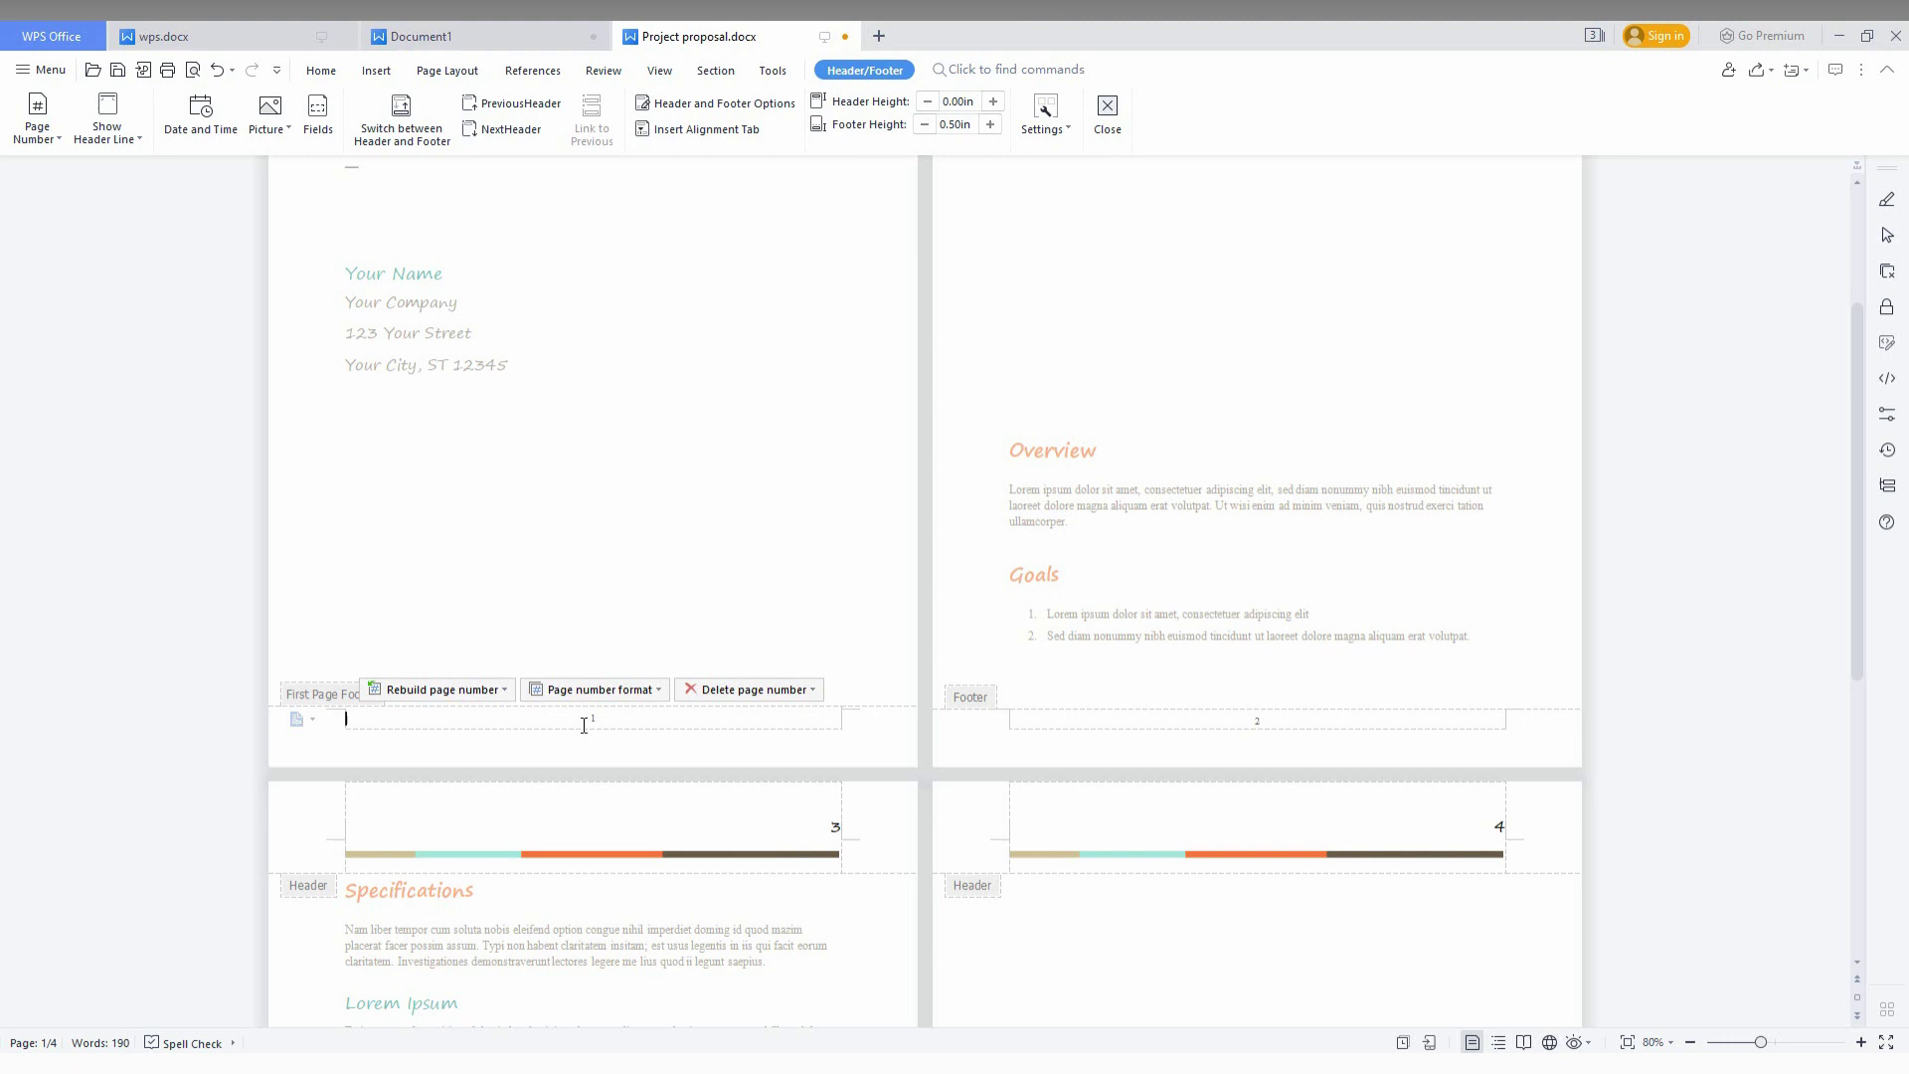
{"action": "scroll", "coordinate": [1703, 834], "scroll_direction": "up", "scroll_amount": 4}
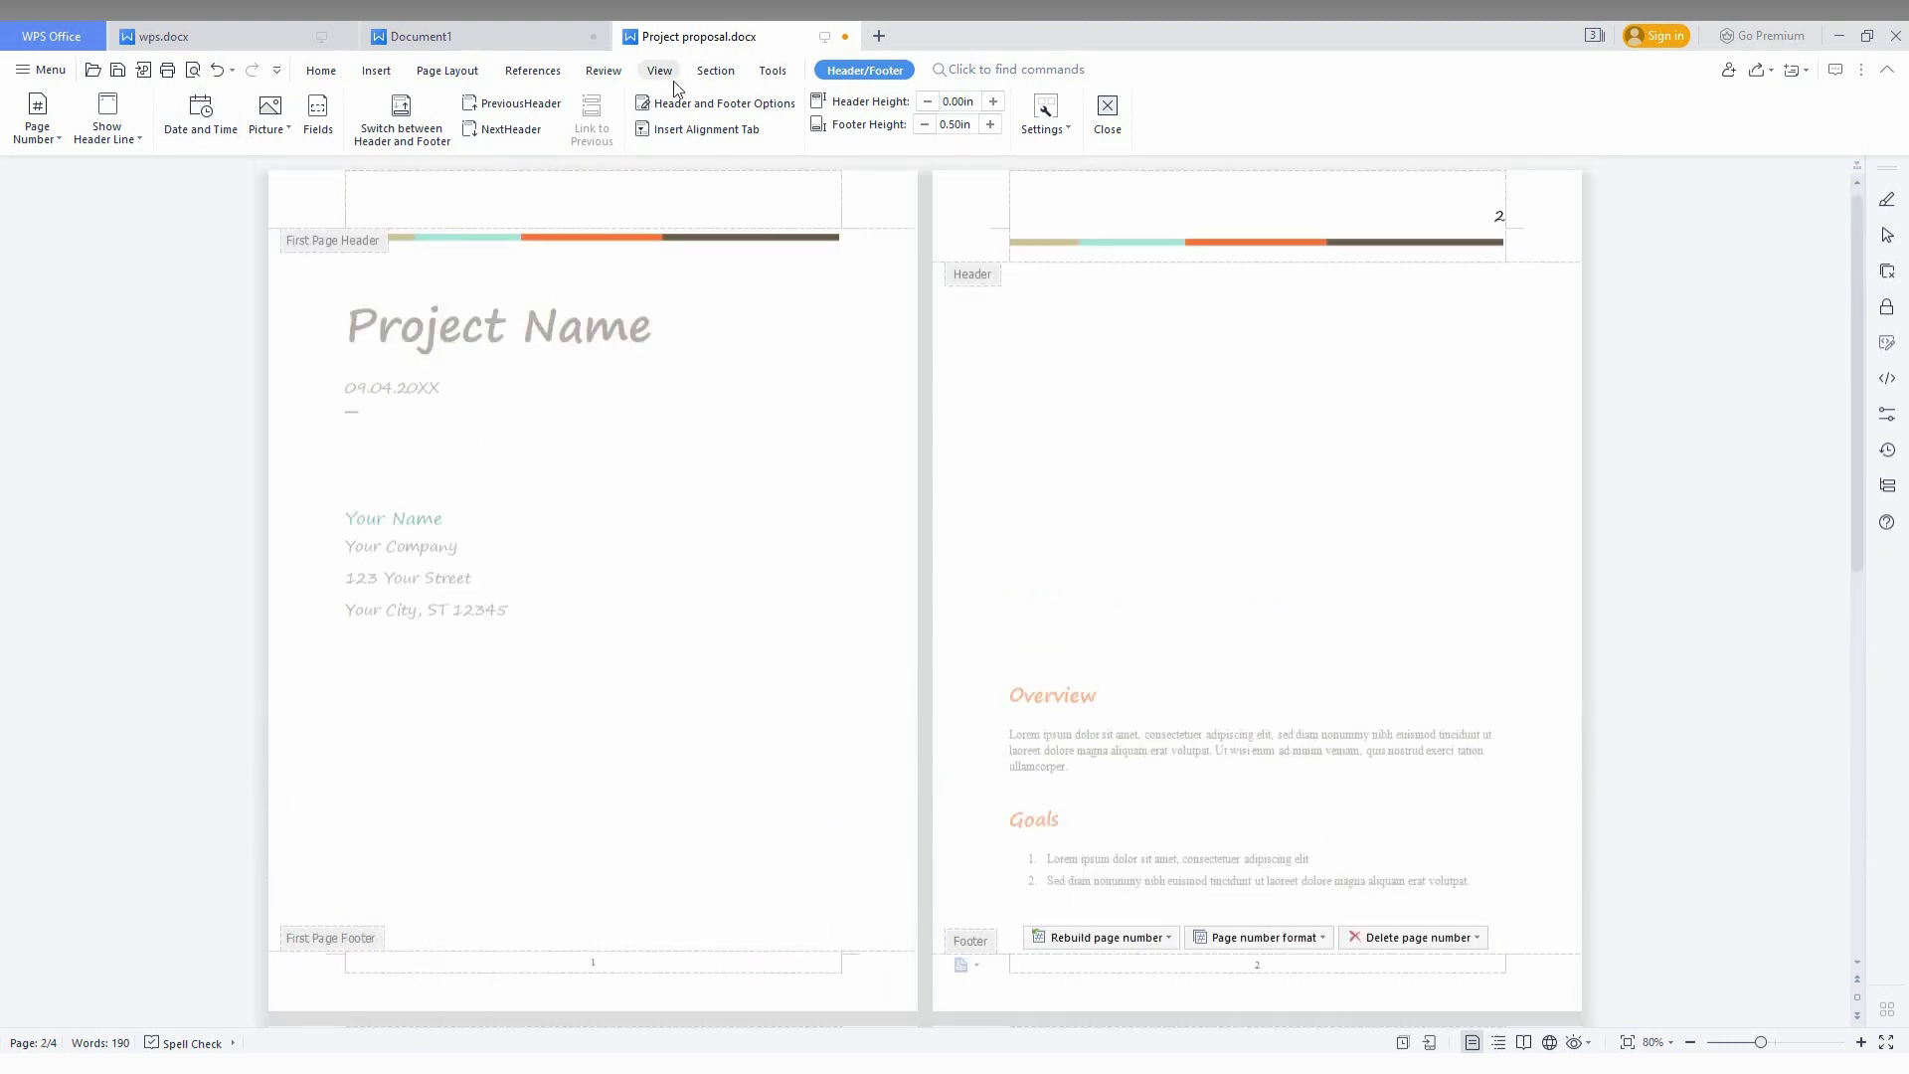
Add header page numbers with the Header middle preset, so the cover header shows 1
{"action": "left_click", "coordinate": [375, 77]}
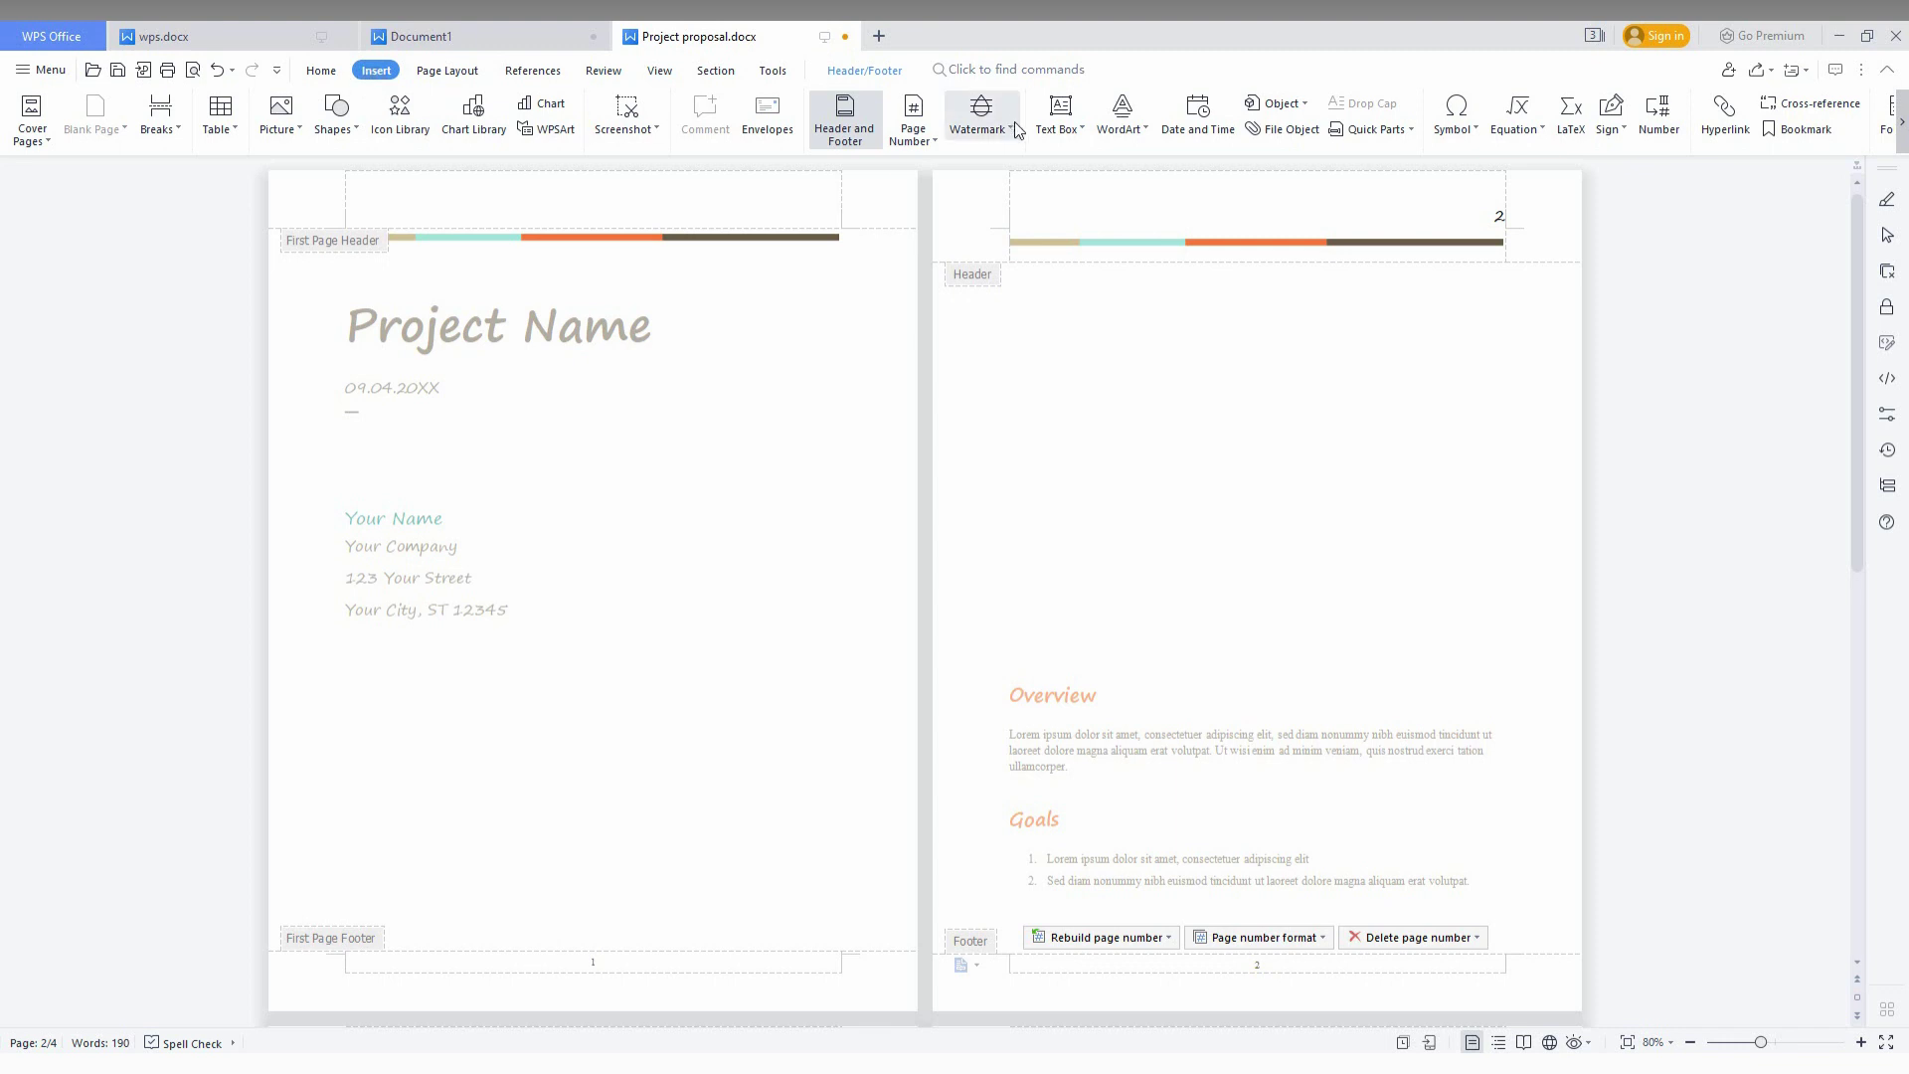
{"action": "left_click", "coordinate": [916, 146]}
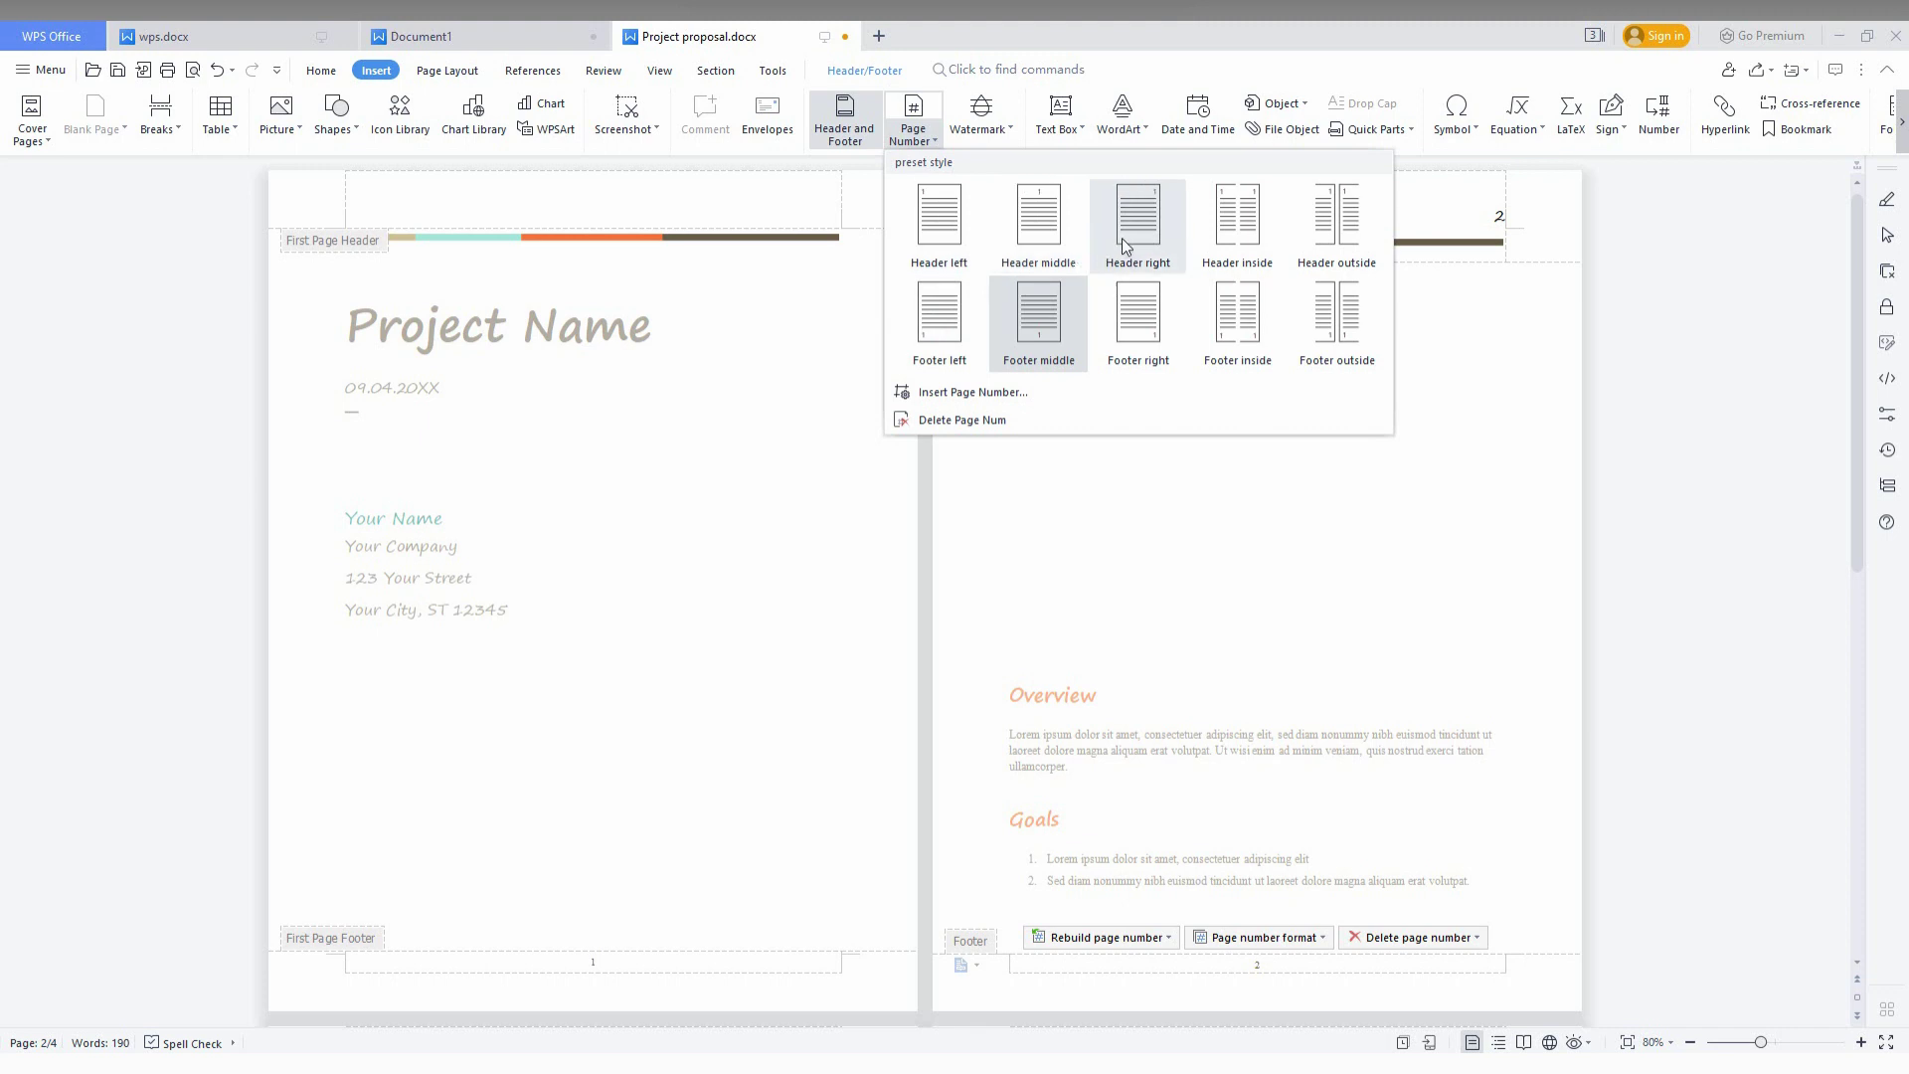
{"action": "left_click", "coordinate": [1019, 242]}
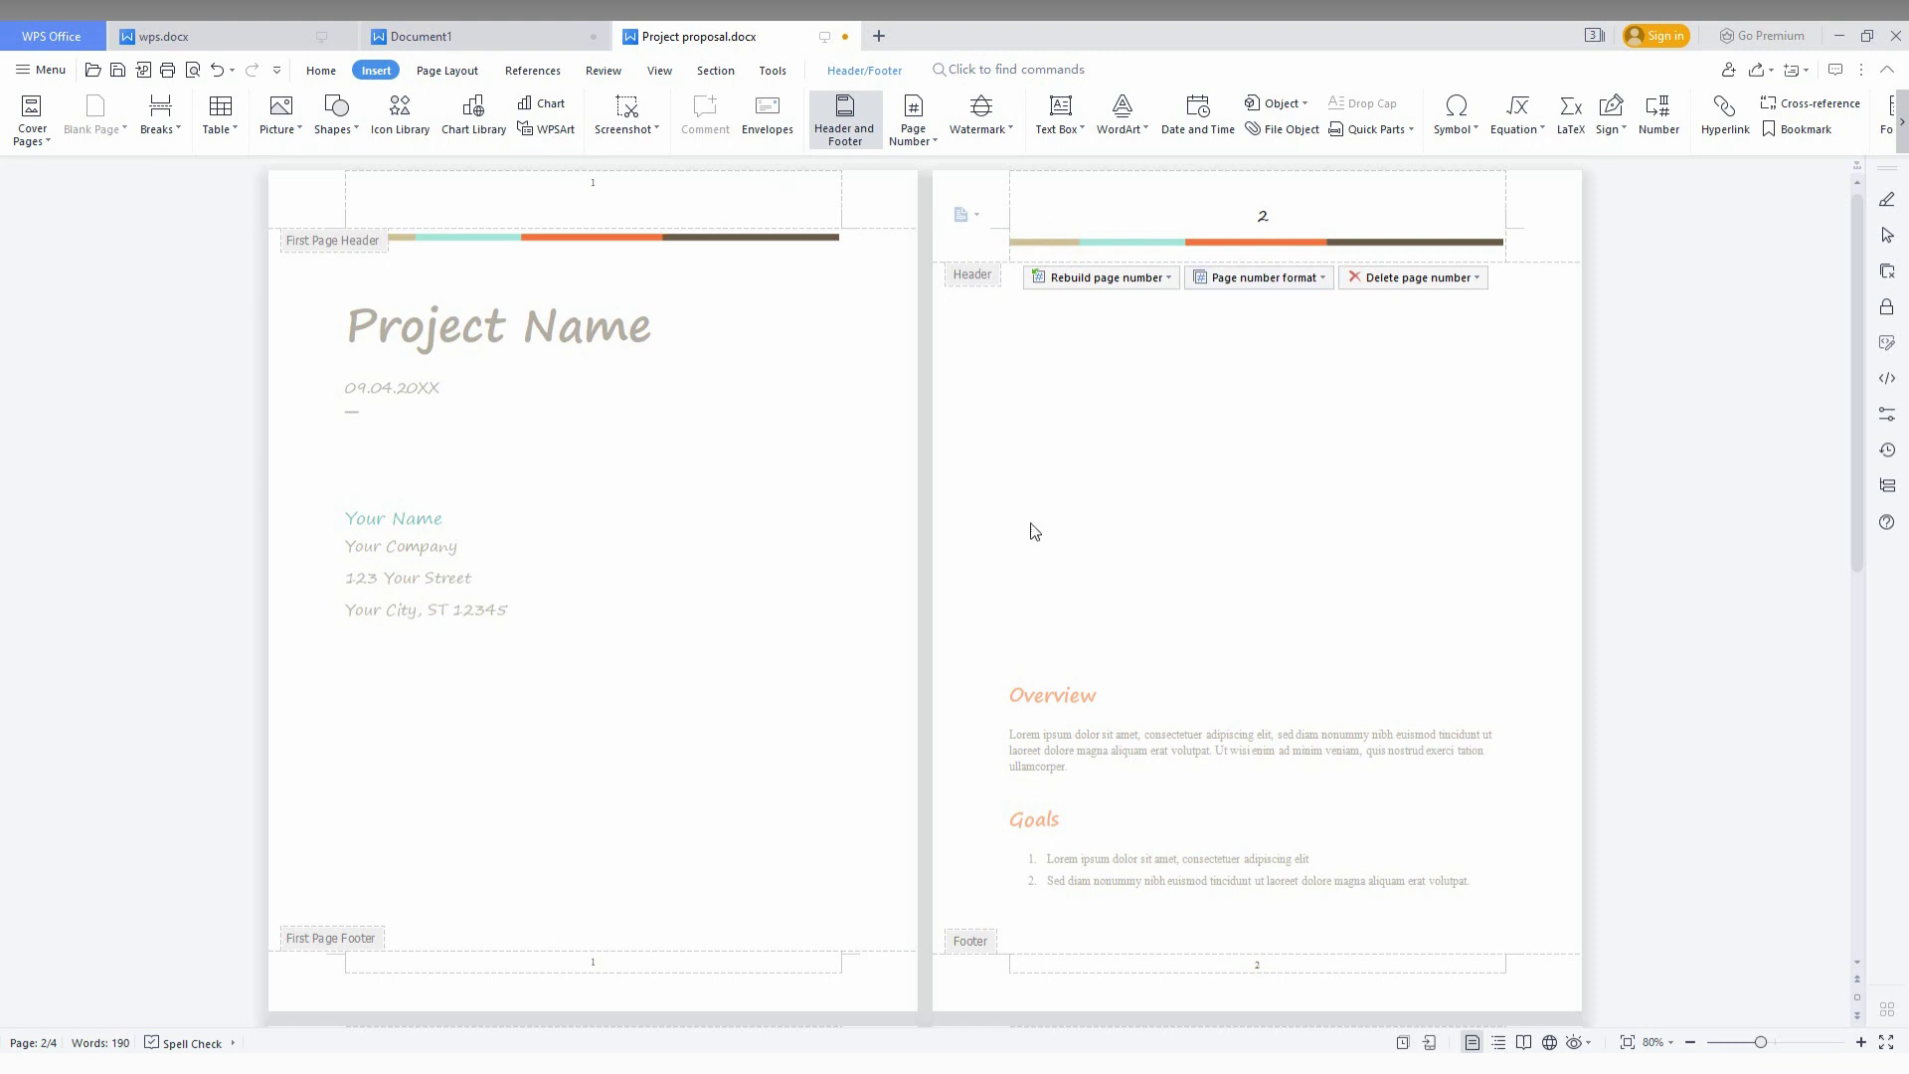
{"action": "scroll", "coordinate": [1024, 542], "scroll_direction": "down", "scroll_amount": 5}
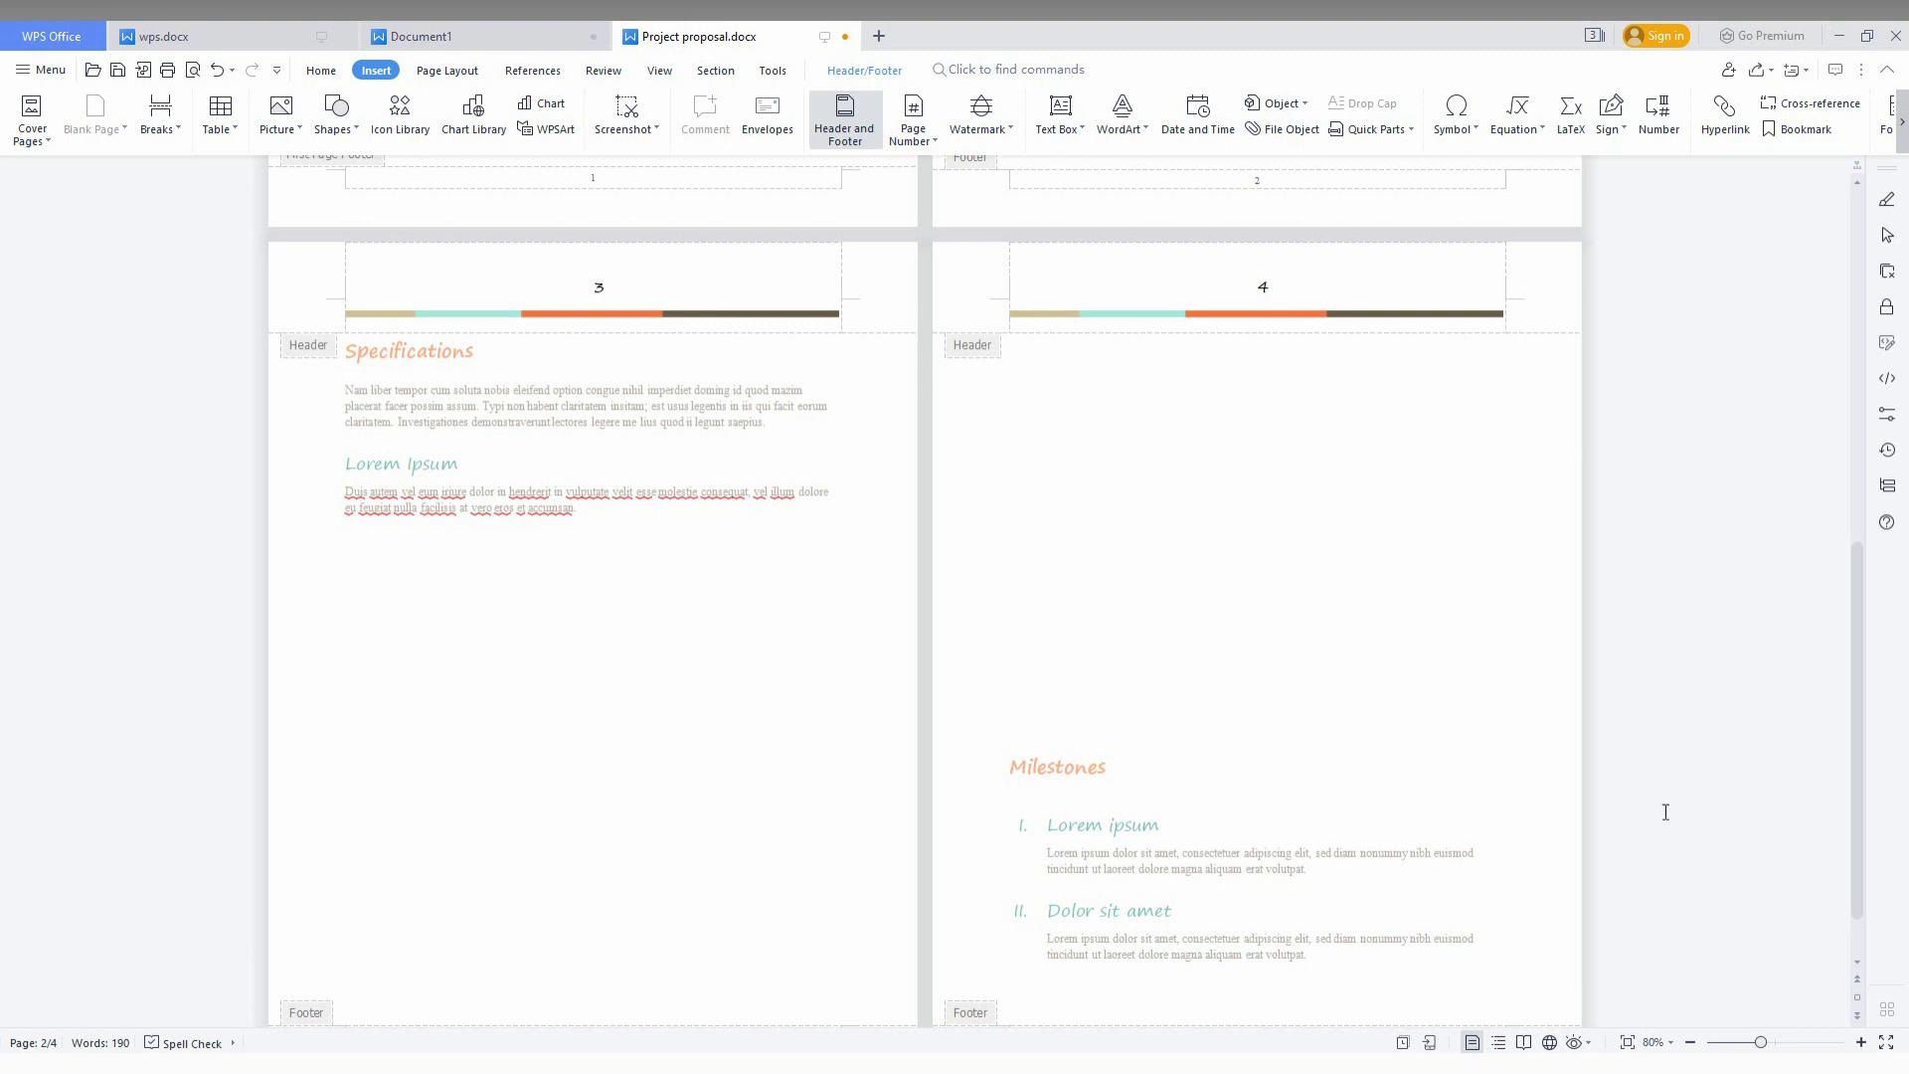
{"action": "scroll", "coordinate": [1704, 855], "scroll_direction": "up", "scroll_amount": 8}
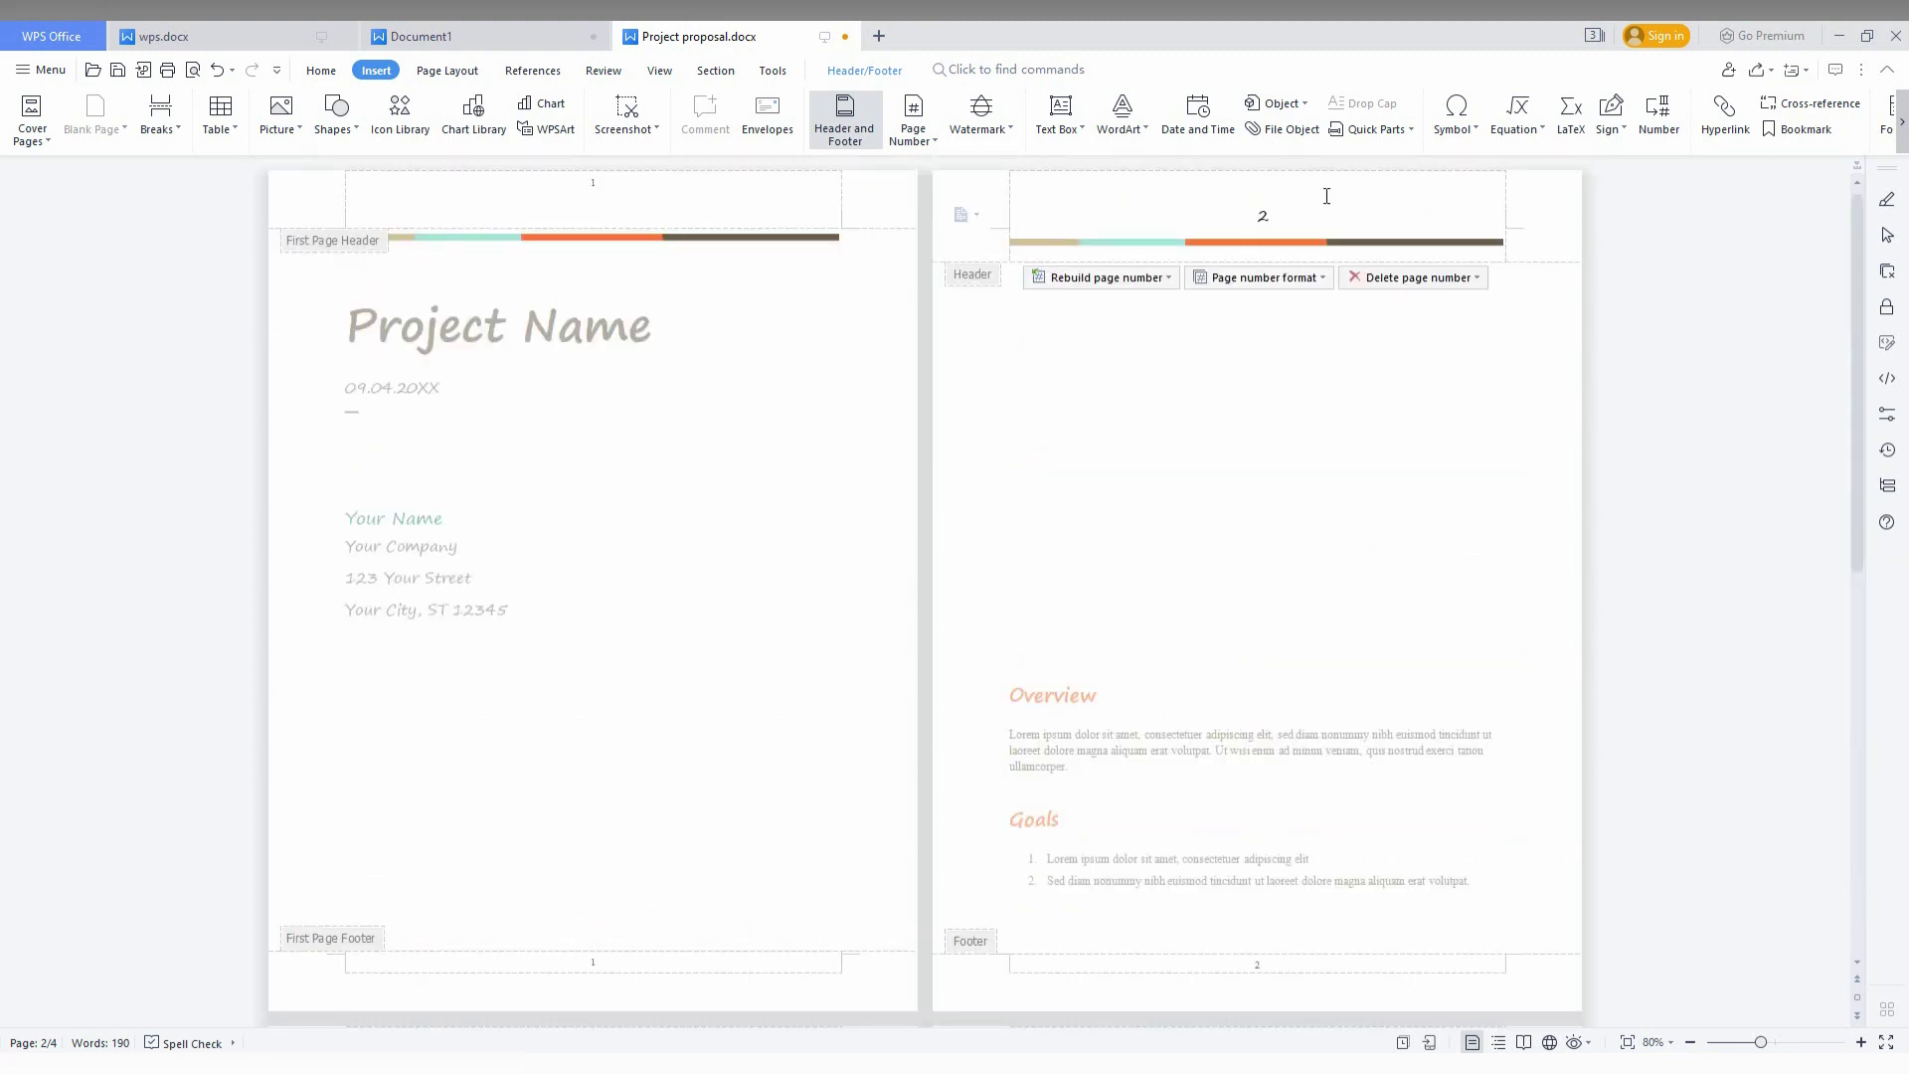
{"action": "left_click", "coordinate": [1263, 219]}
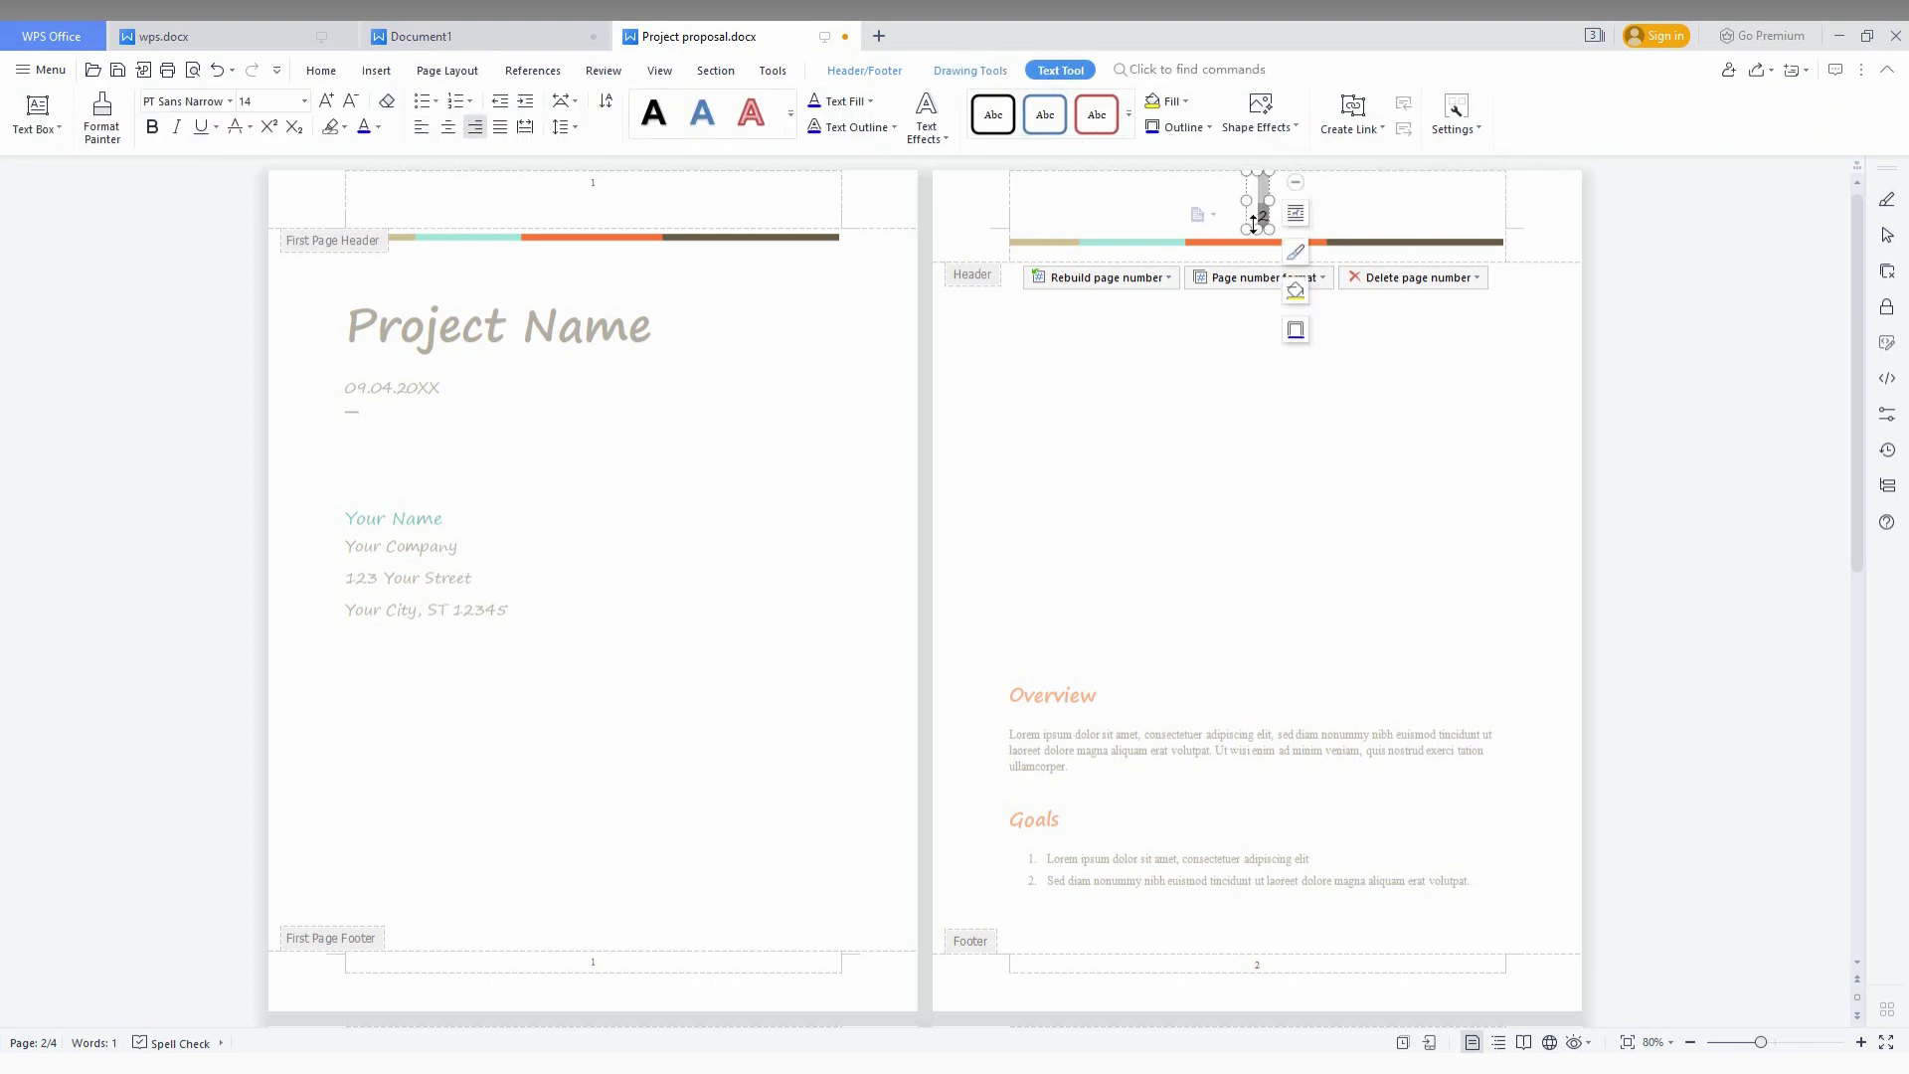
{"action": "right_click", "coordinate": [1261, 225]}
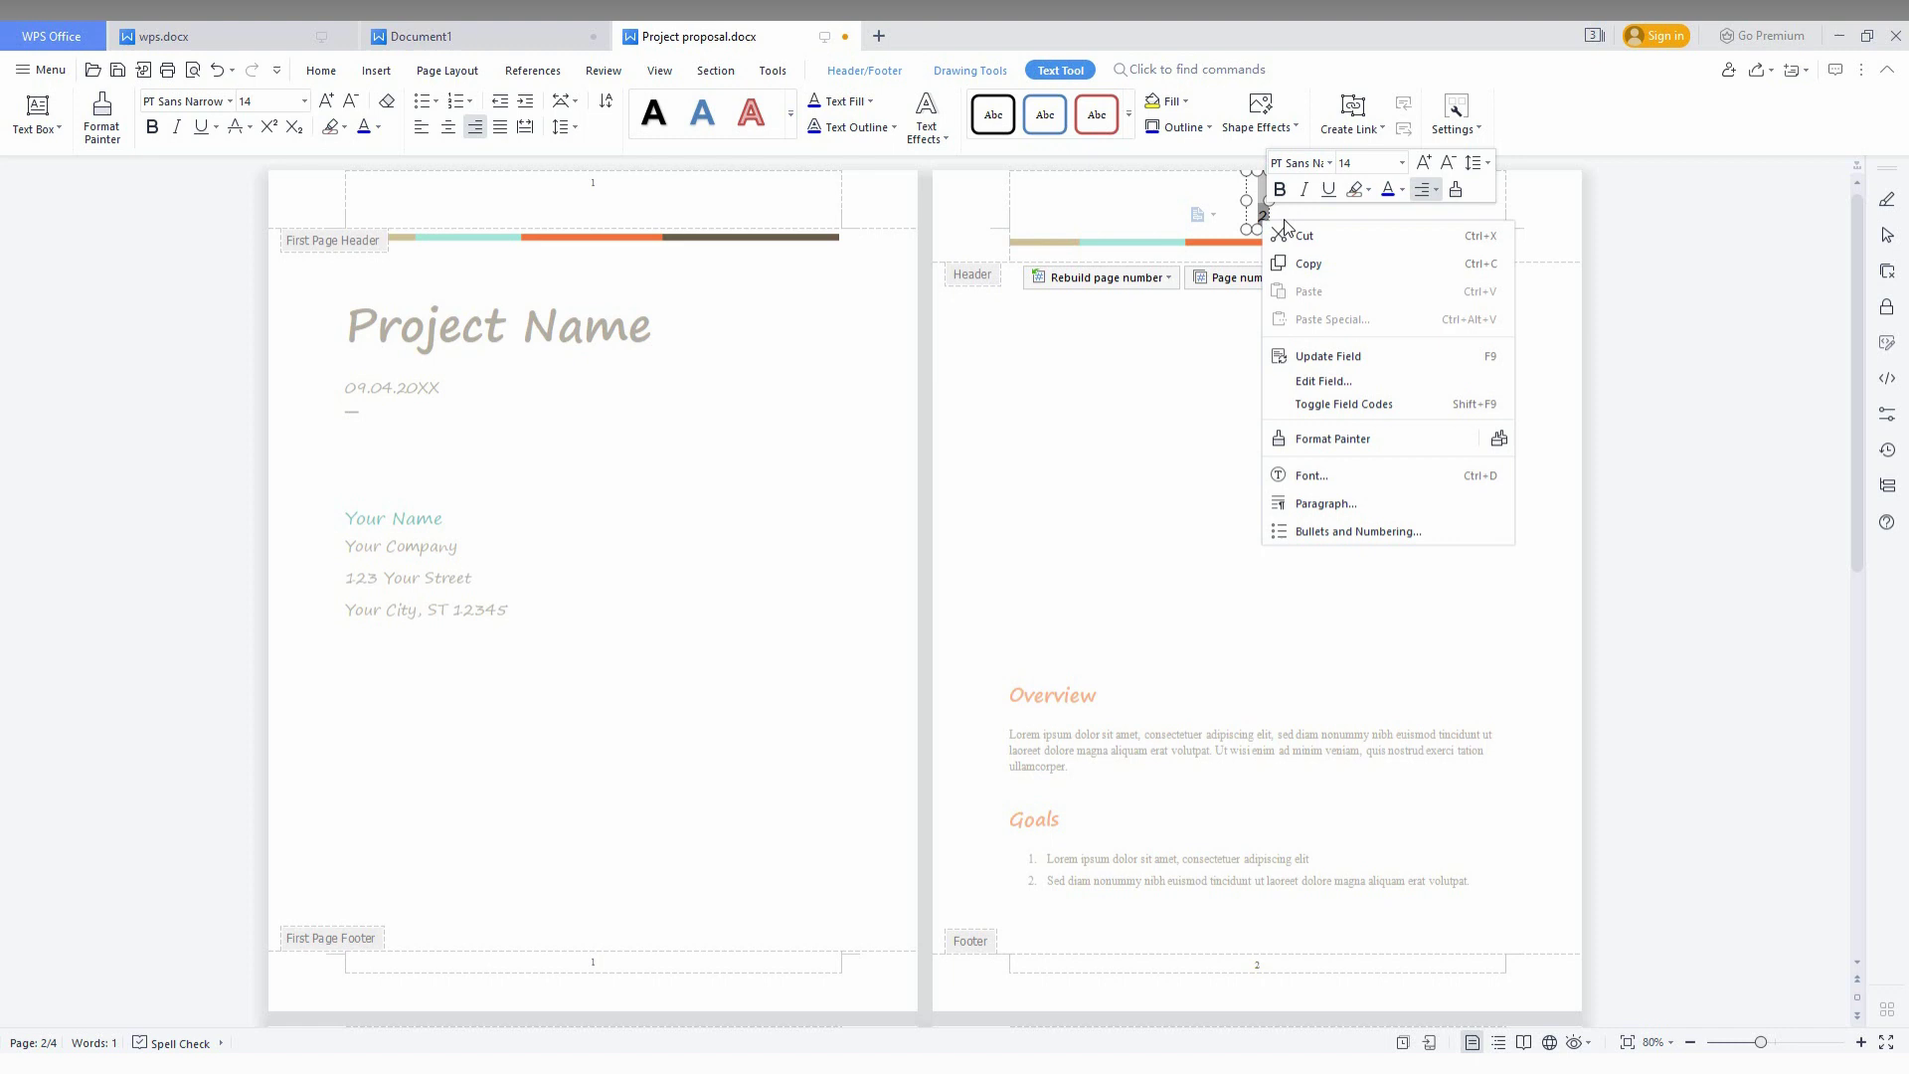
{"action": "left_click", "coordinate": [1706, 545]}
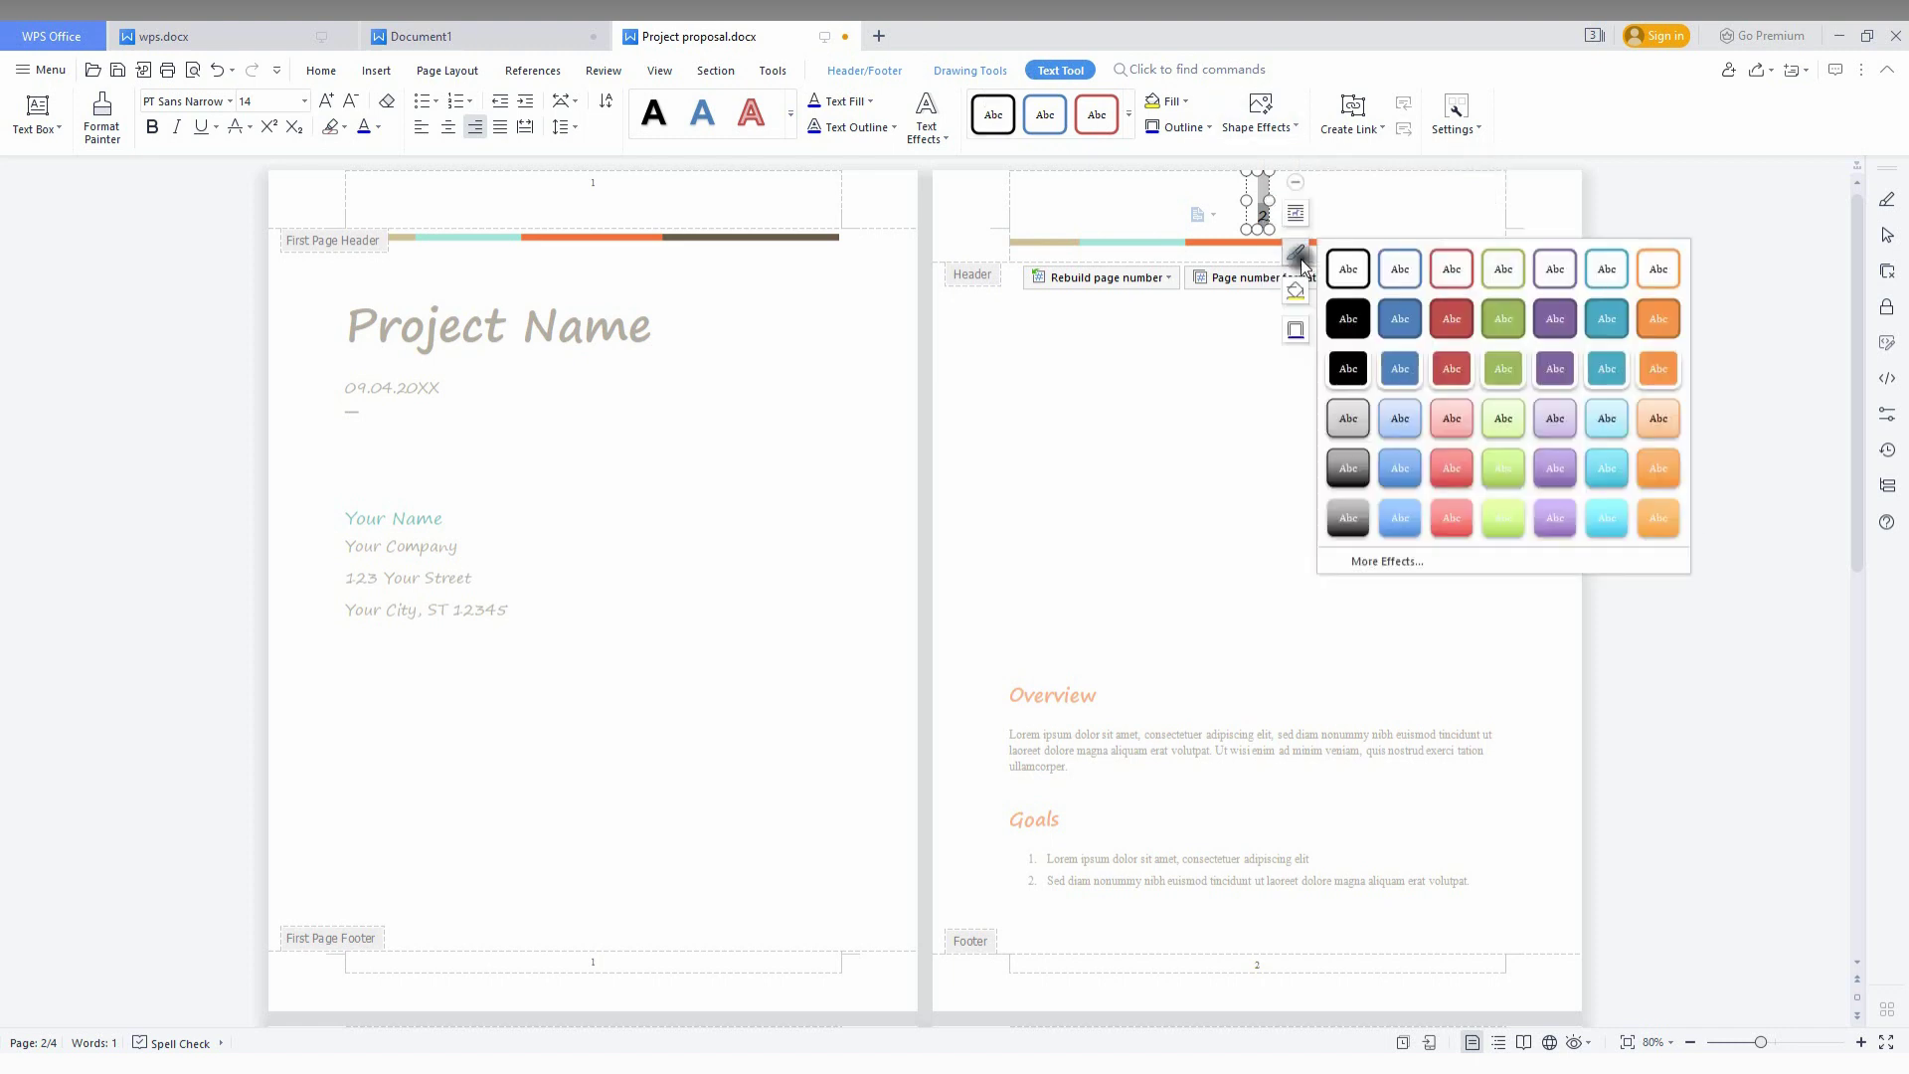
{"action": "mouse_move", "coordinate": [1298, 340]}
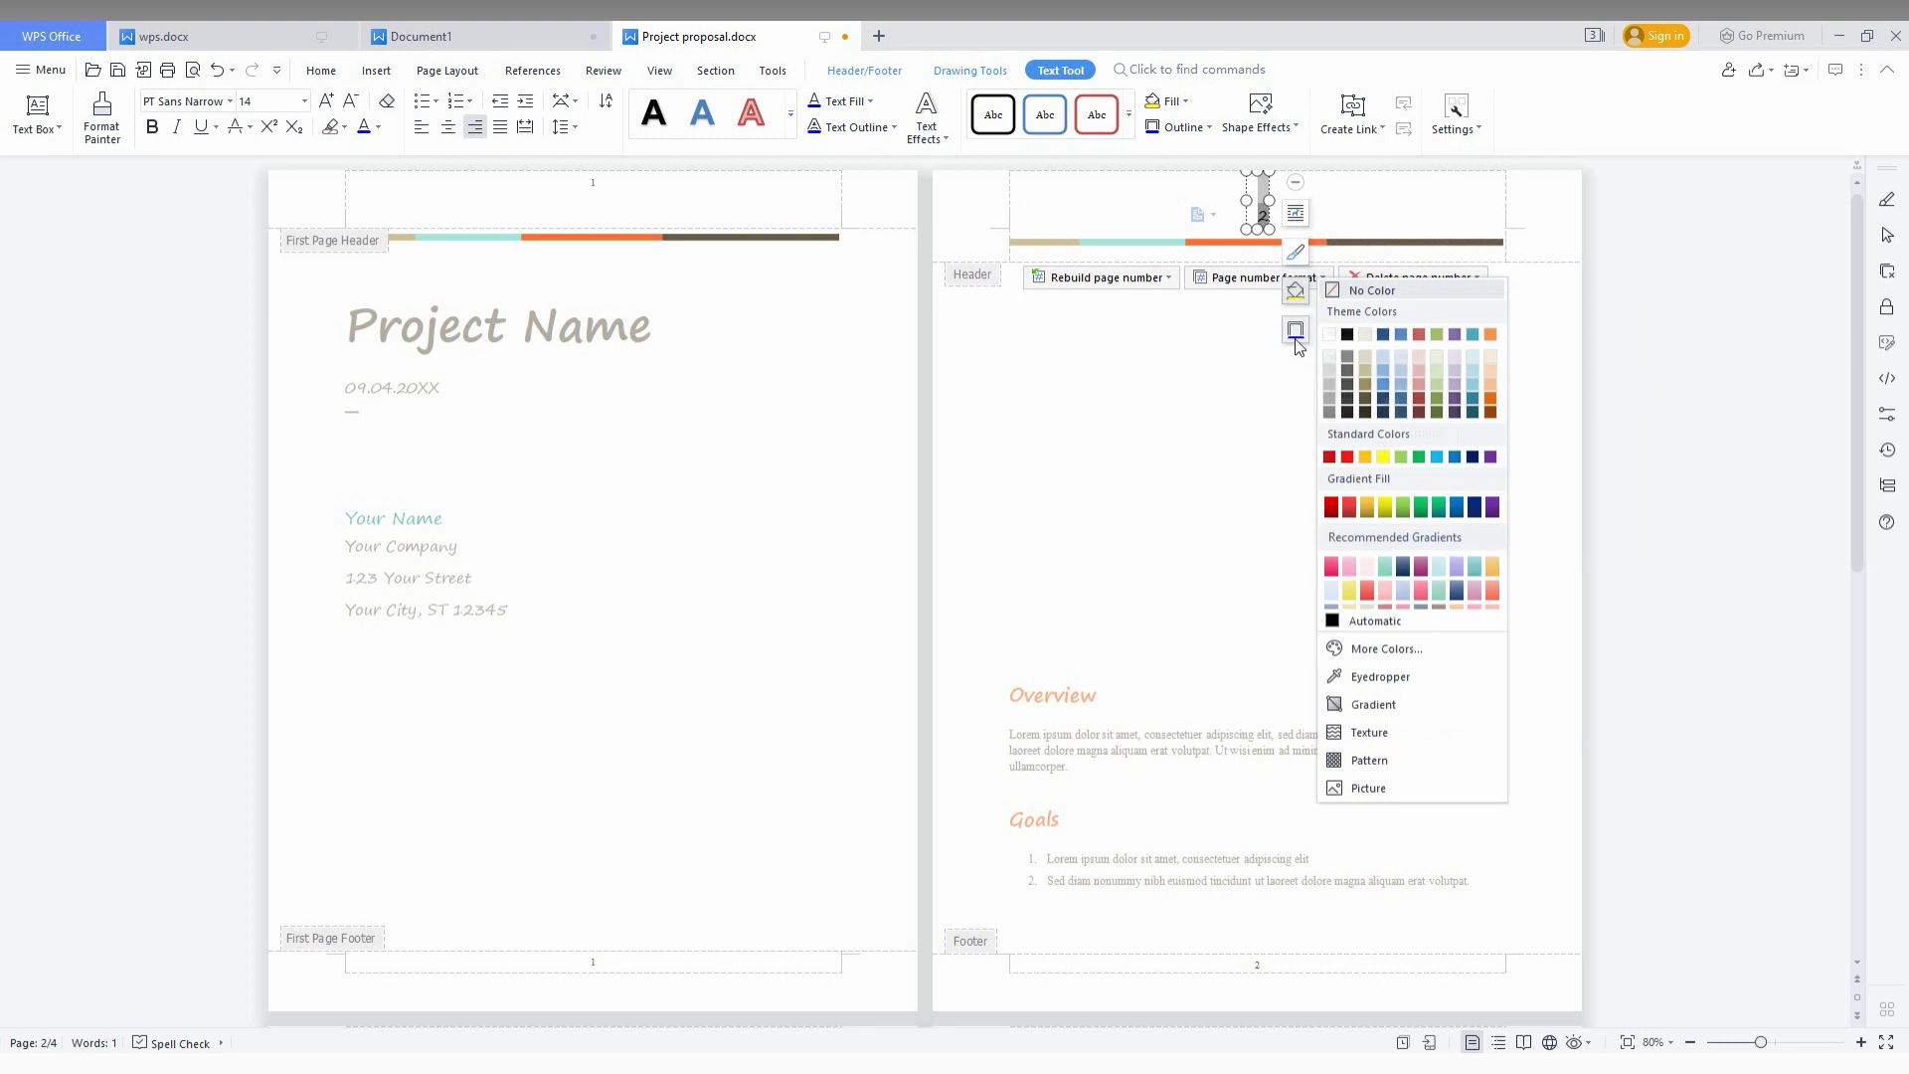
{"action": "left_click", "coordinate": [1705, 328]}
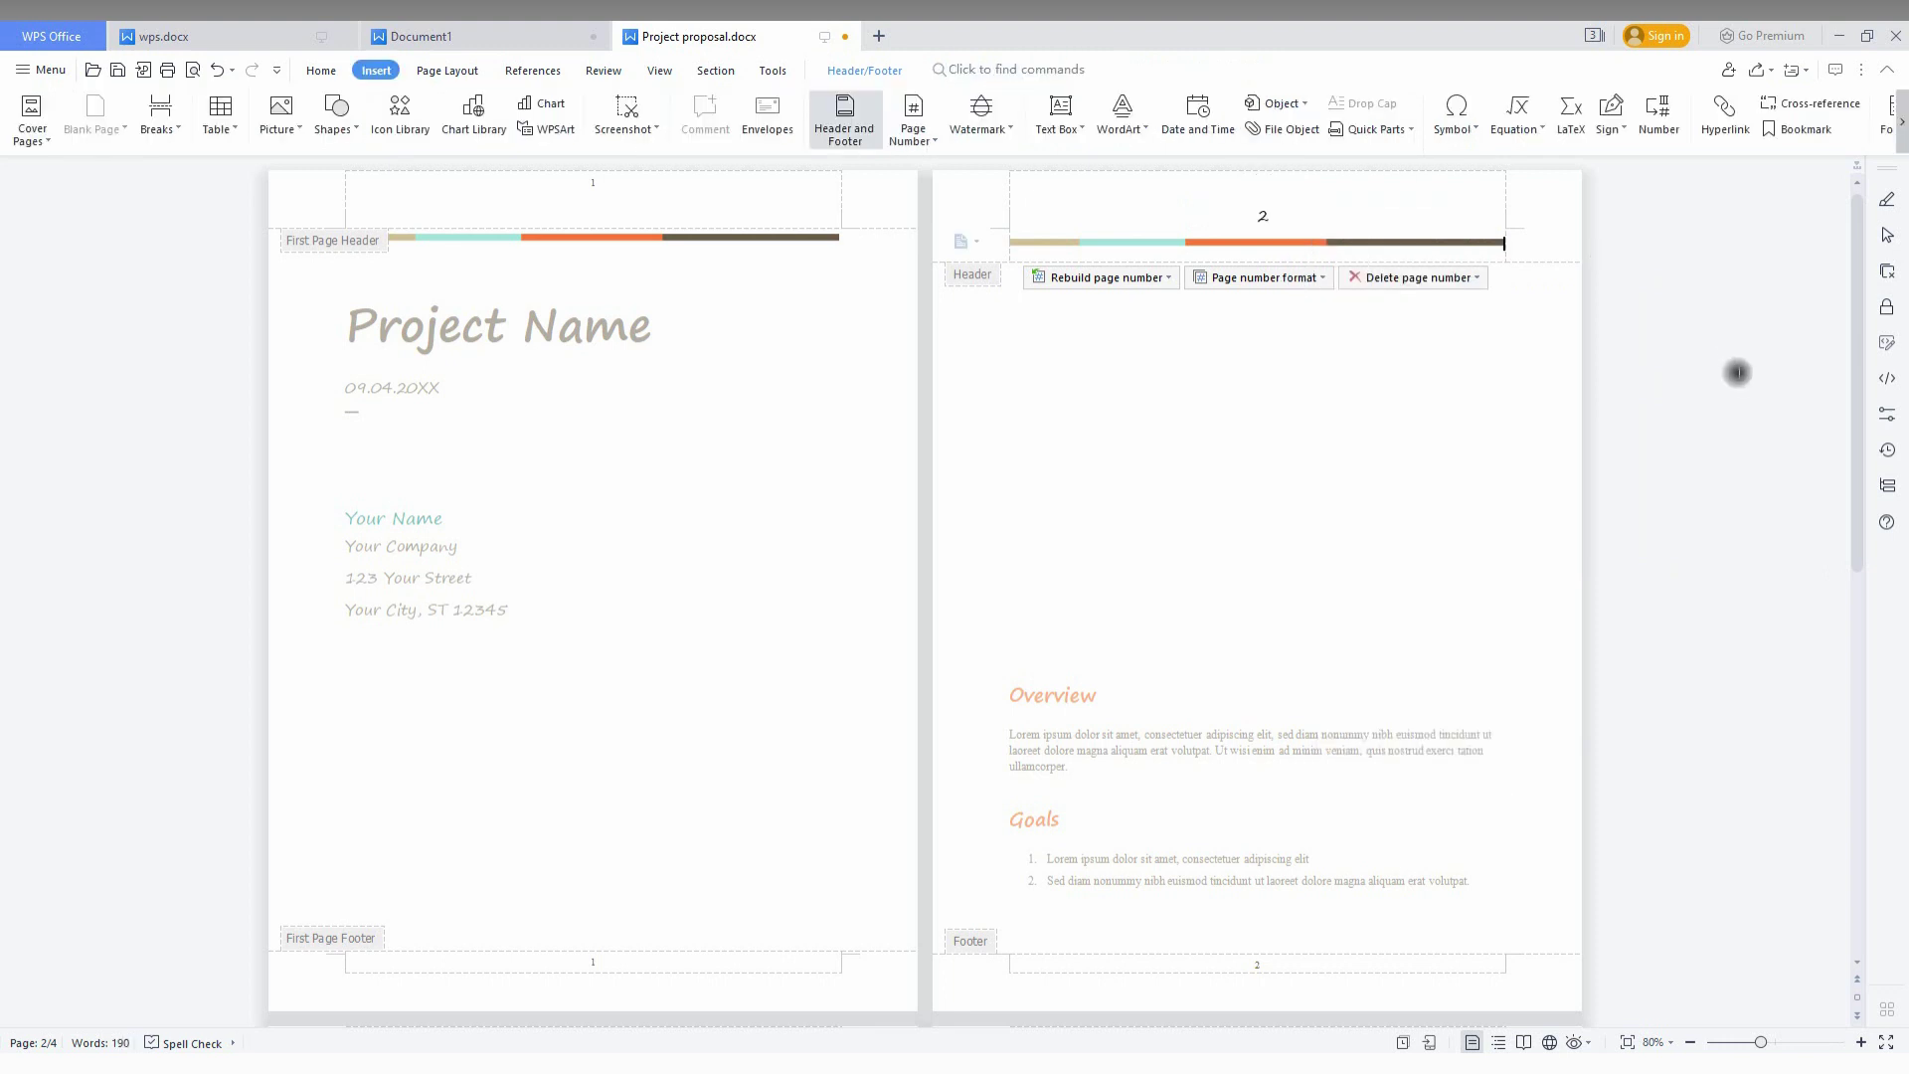
In page 1's header, review the Format list under Rebuild page number's Page number format
{"action": "left_click", "coordinate": [596, 187]}
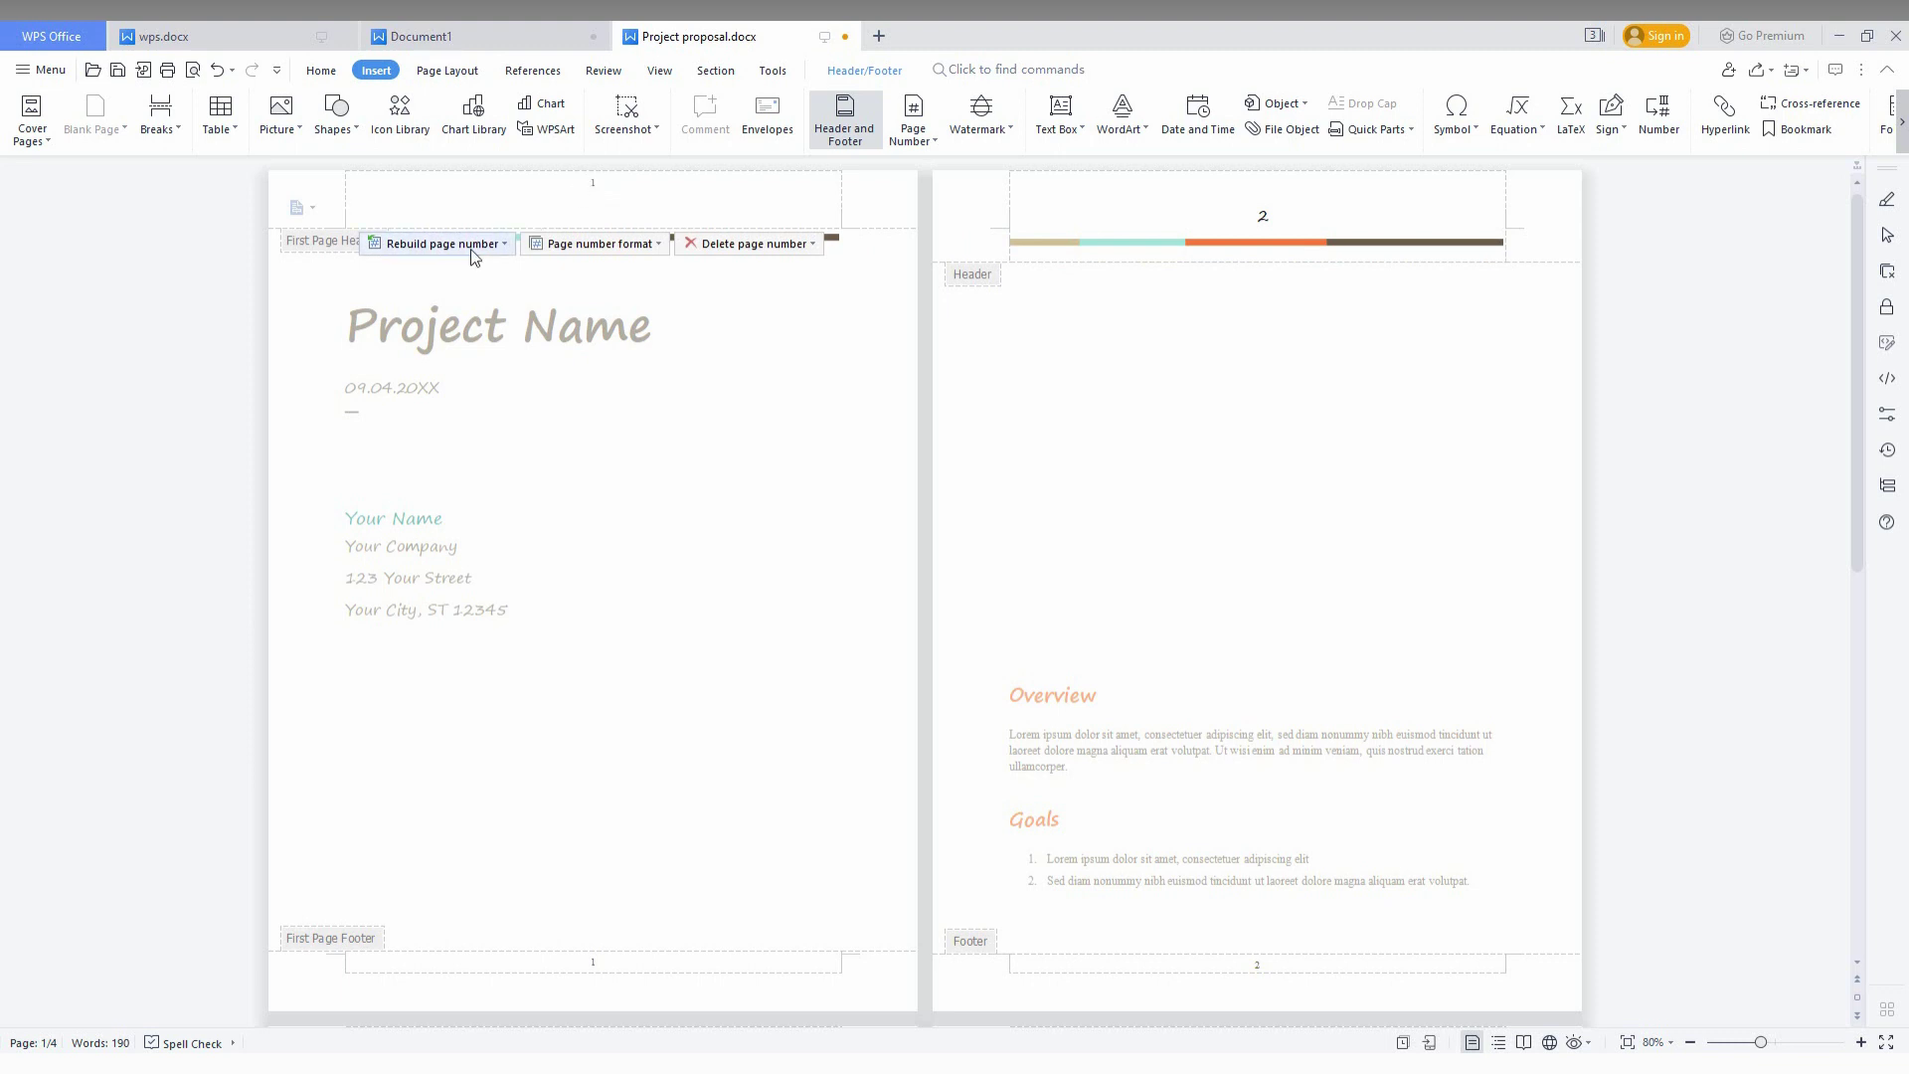
{"action": "left_click", "coordinate": [507, 243]}
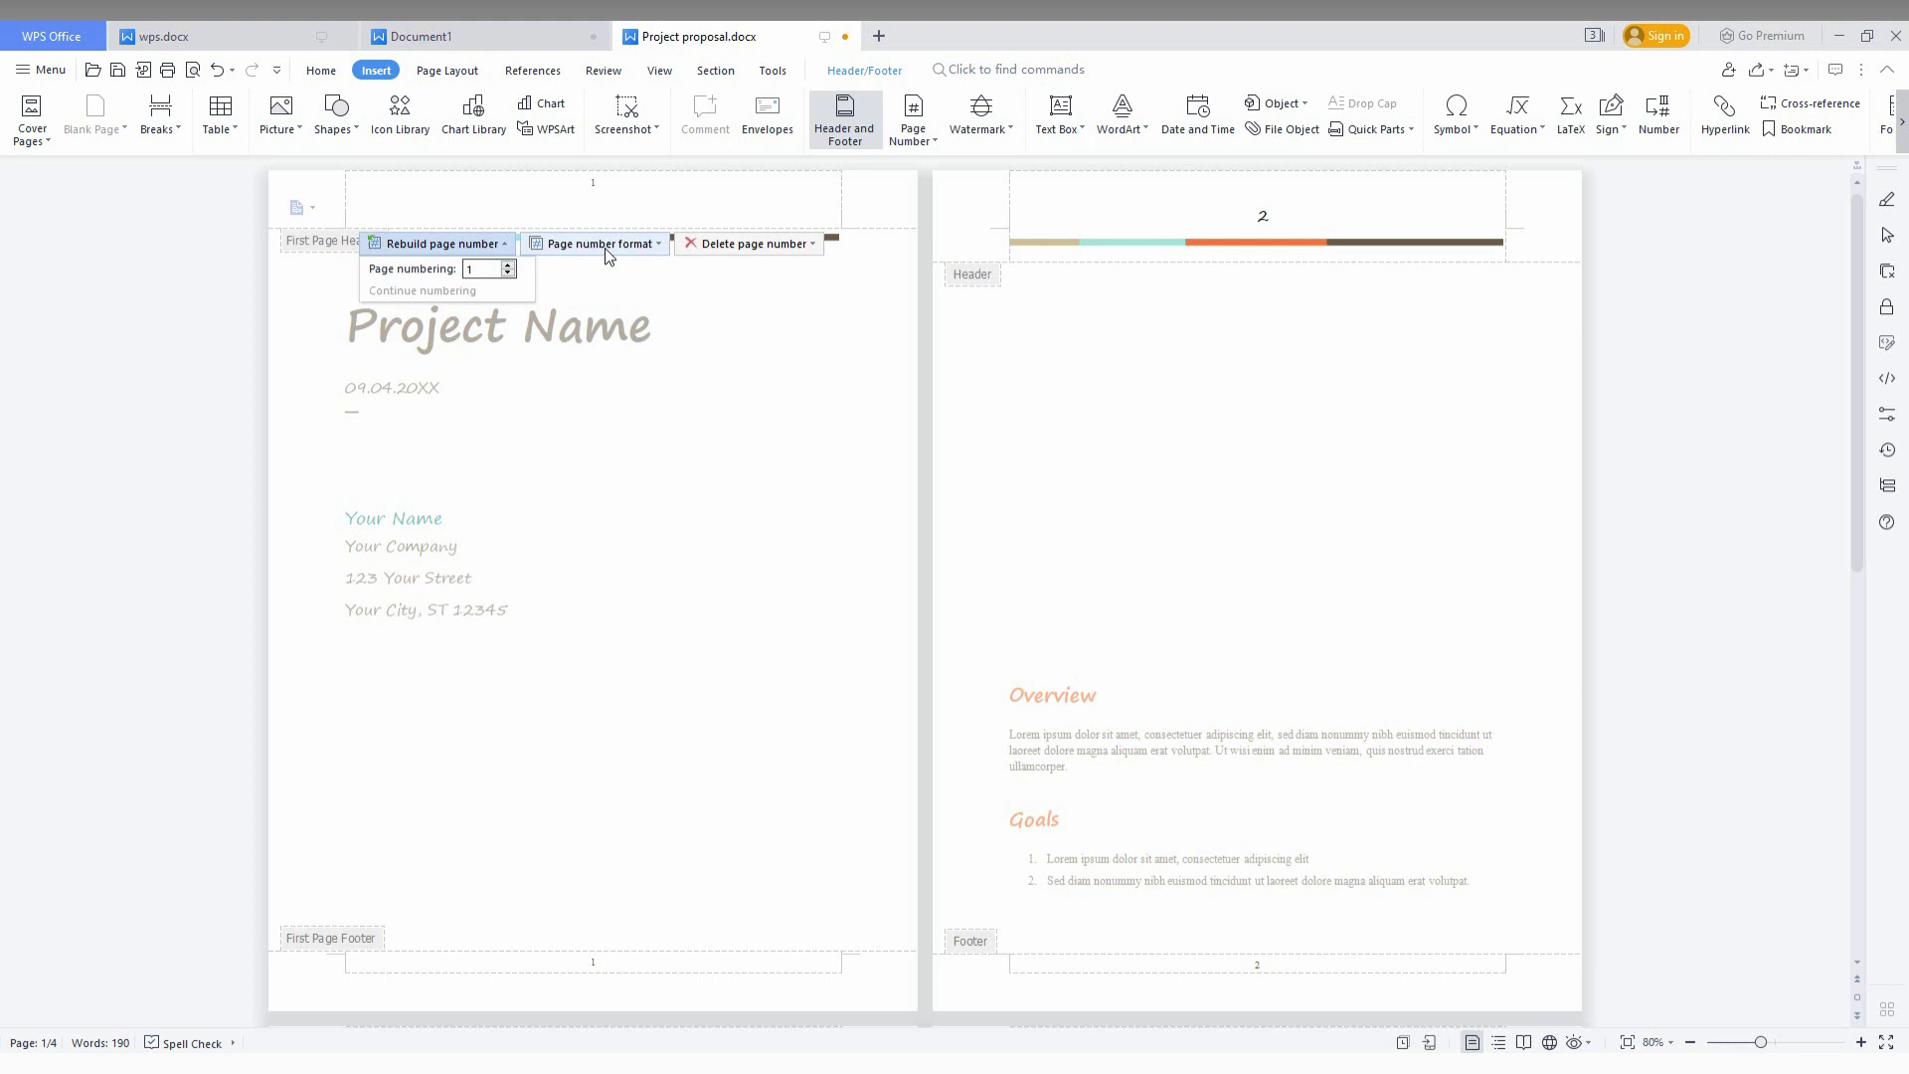
{"action": "left_click", "coordinate": [659, 244]}
{"action": "left_click", "coordinate": [647, 279]}
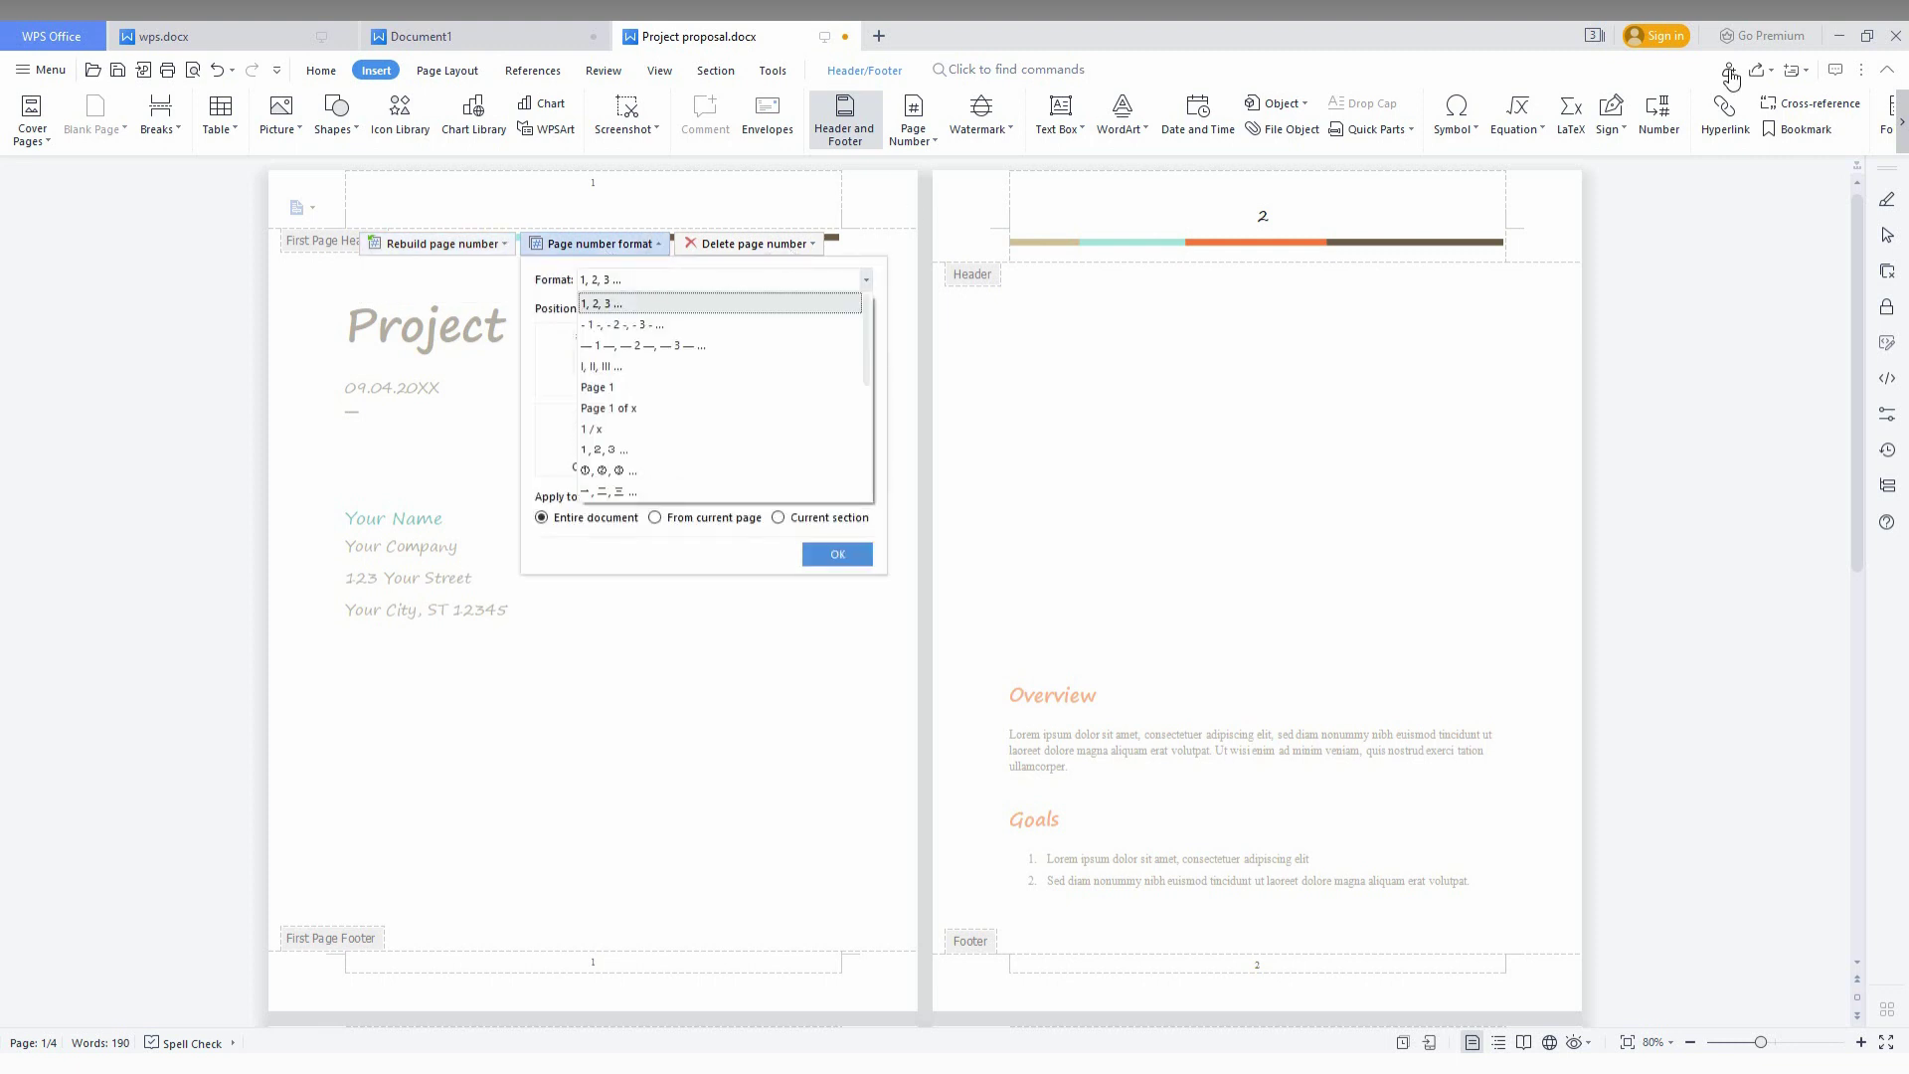
{"action": "left_click", "coordinate": [1649, 402]}
Close the page number format settings and exit header editing back to the body text
{"action": "left_click", "coordinate": [1650, 402]}
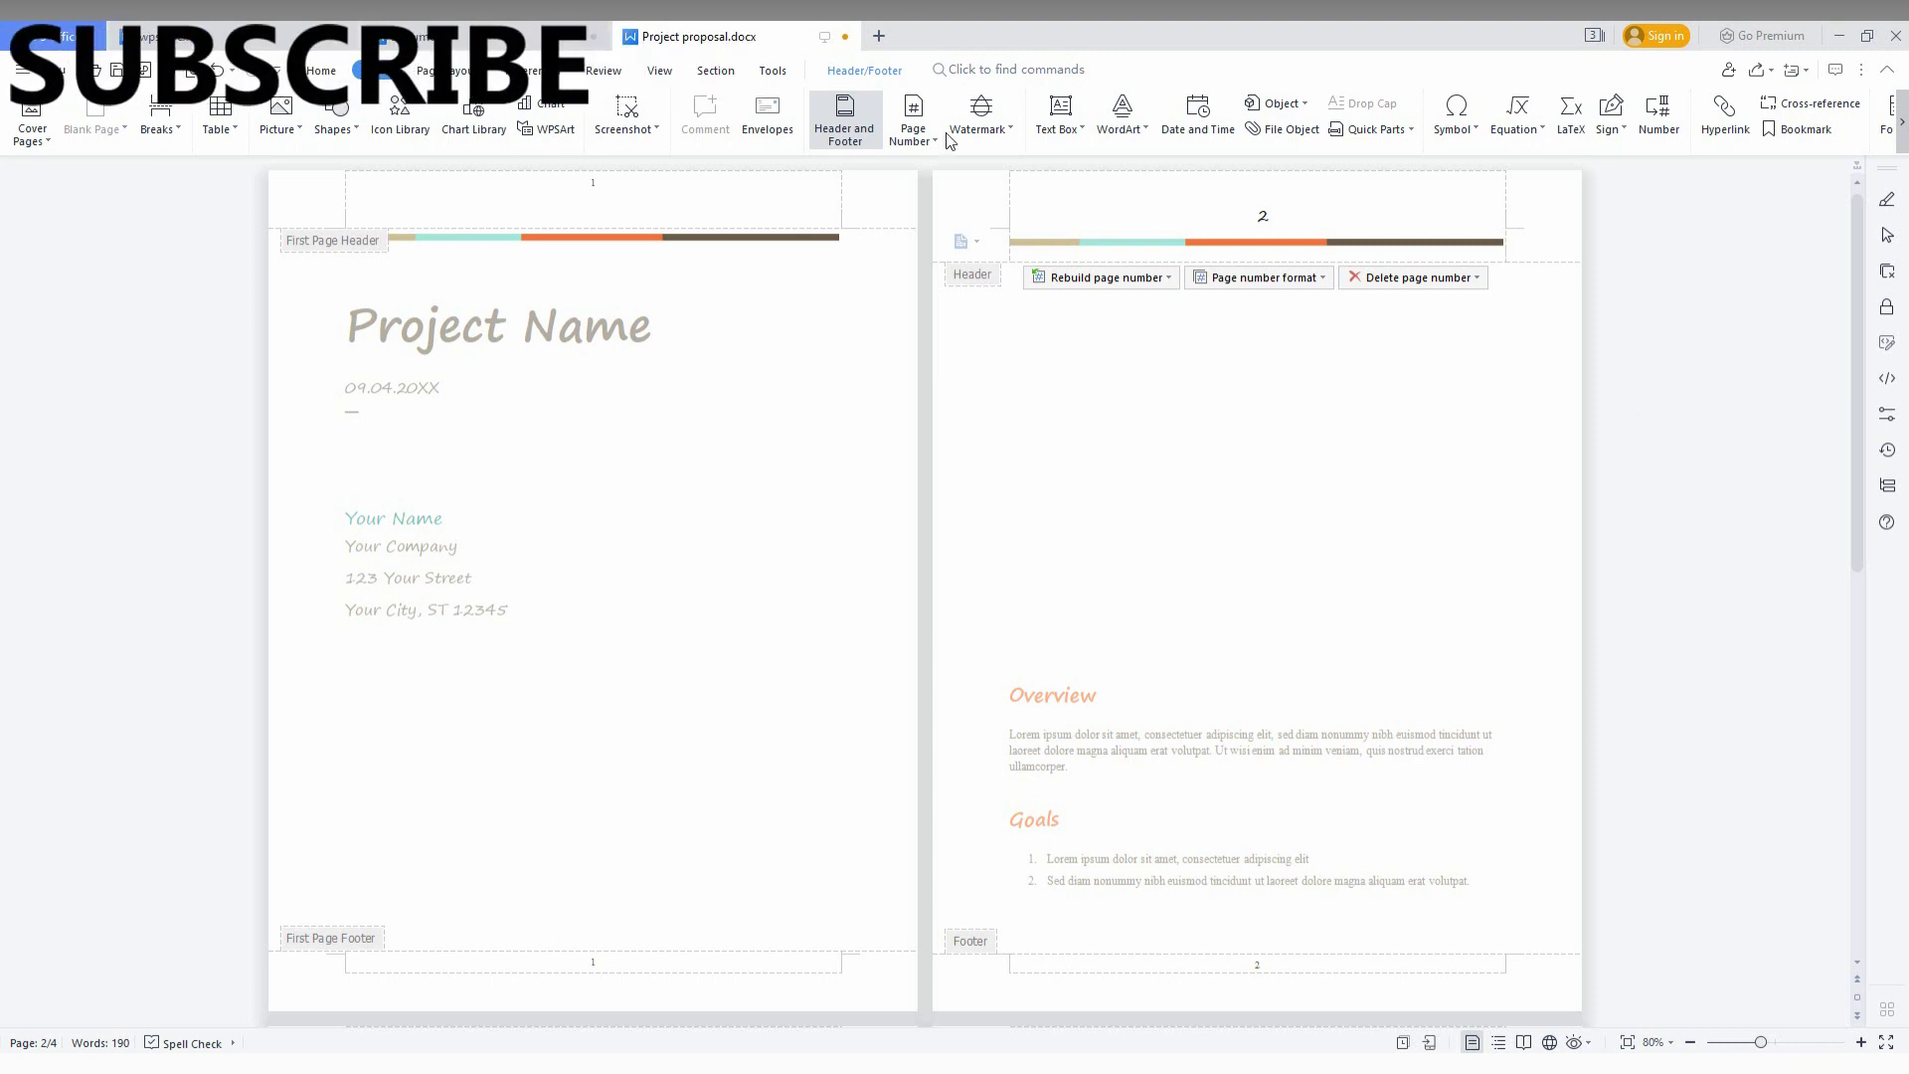
{"action": "left_click", "coordinate": [52, 462]}
{"action": "double_click", "coordinate": [609, 541]}
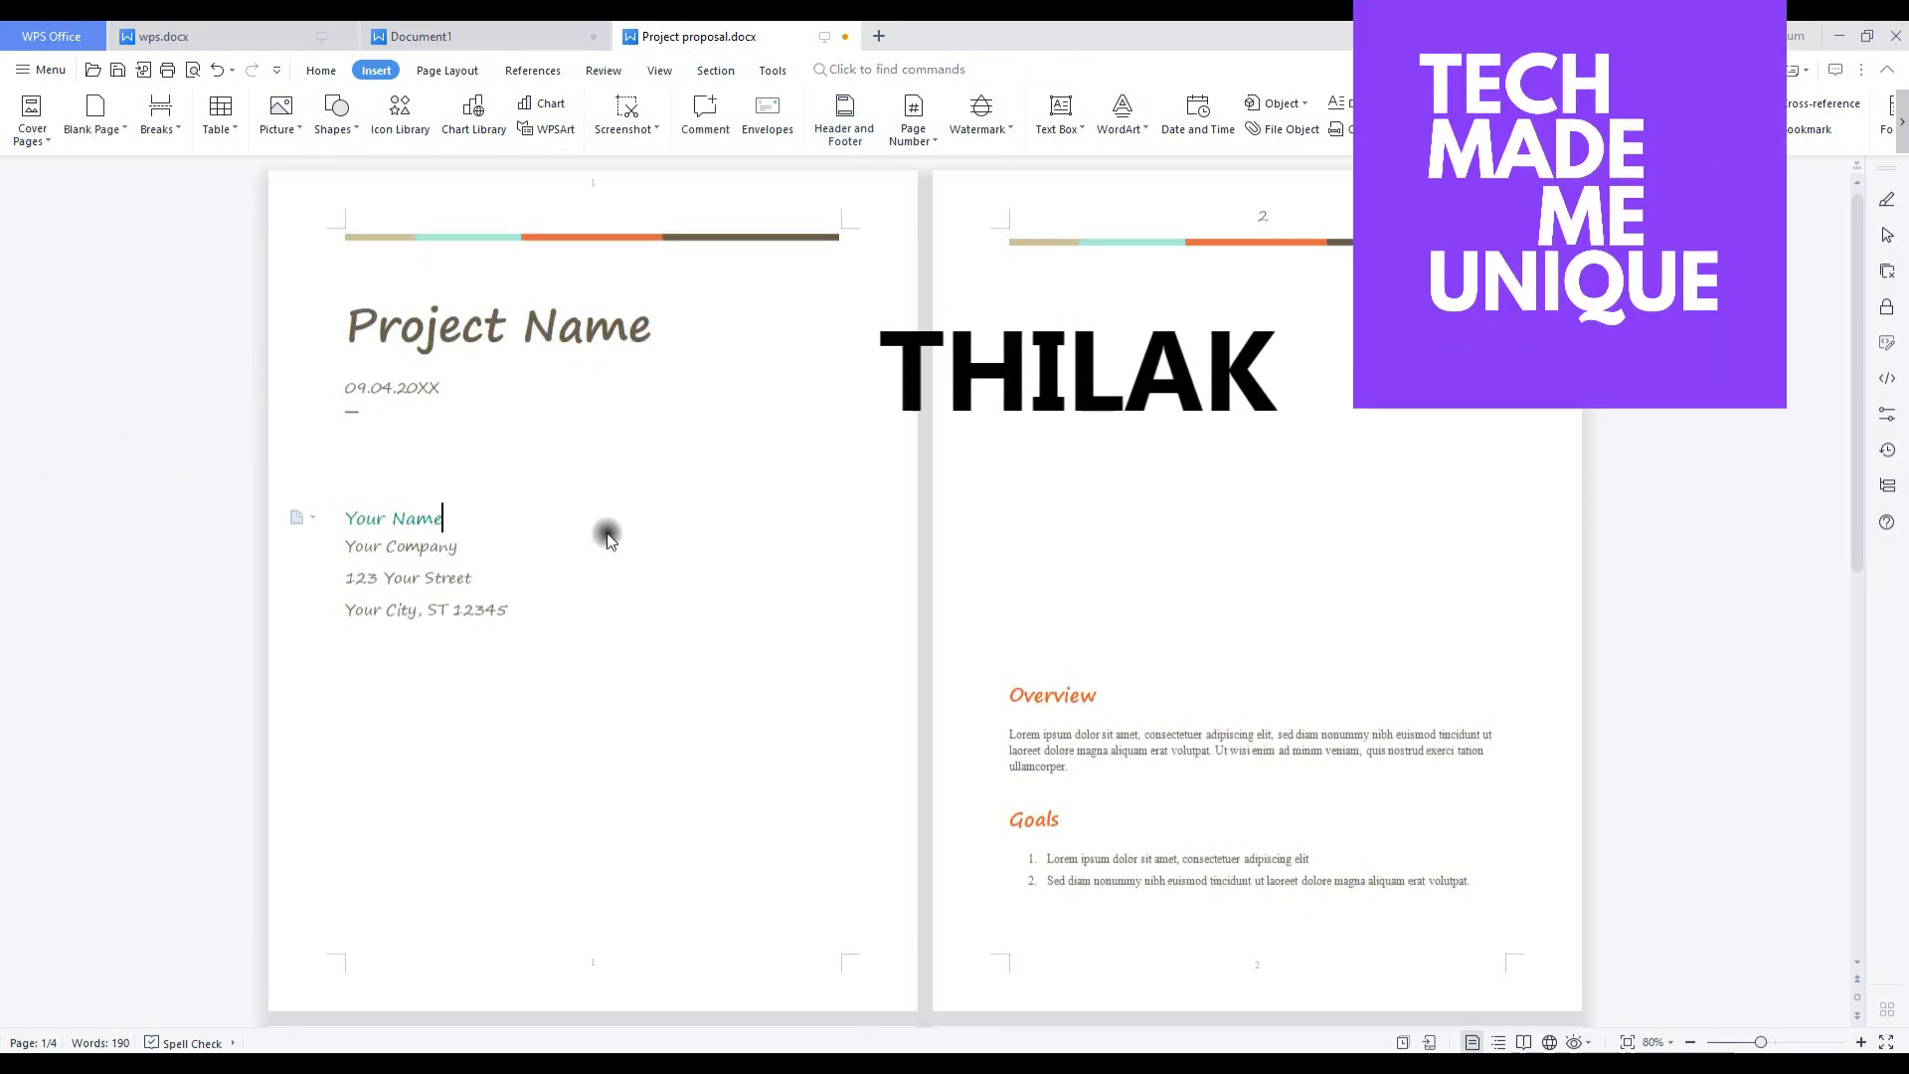